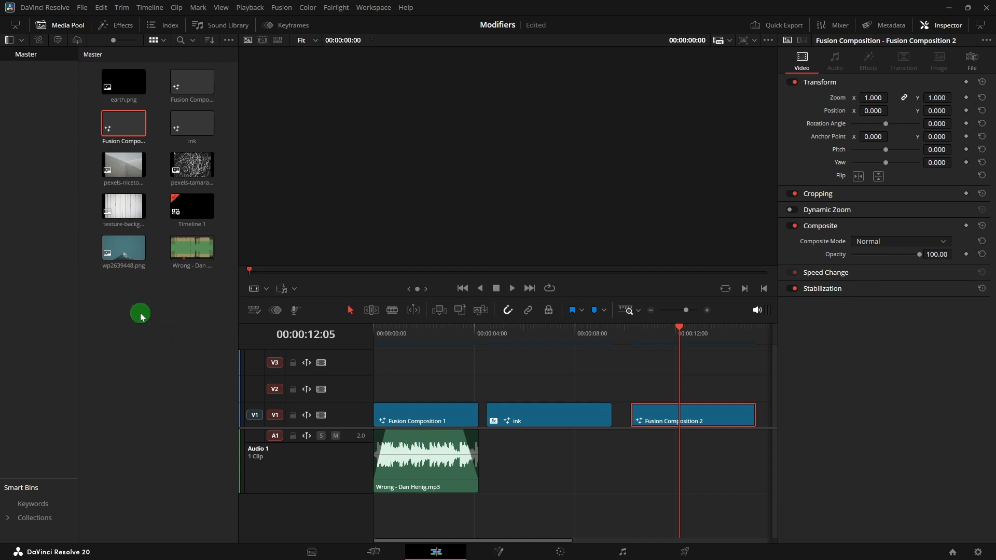
Create a new five-second Fusion composition clip named "timeline" in the Master bin.
right_click(140, 314)
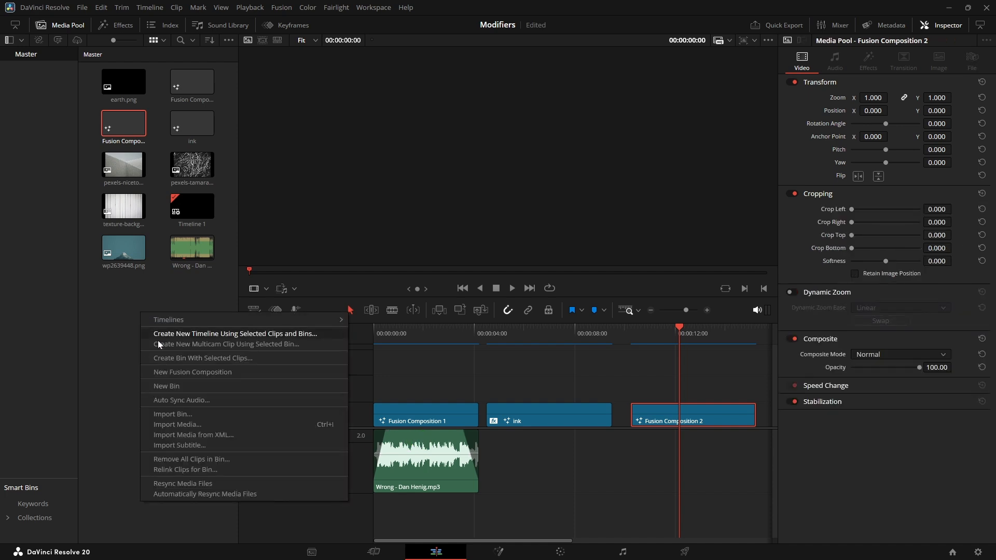
click(169, 372)
text(t)
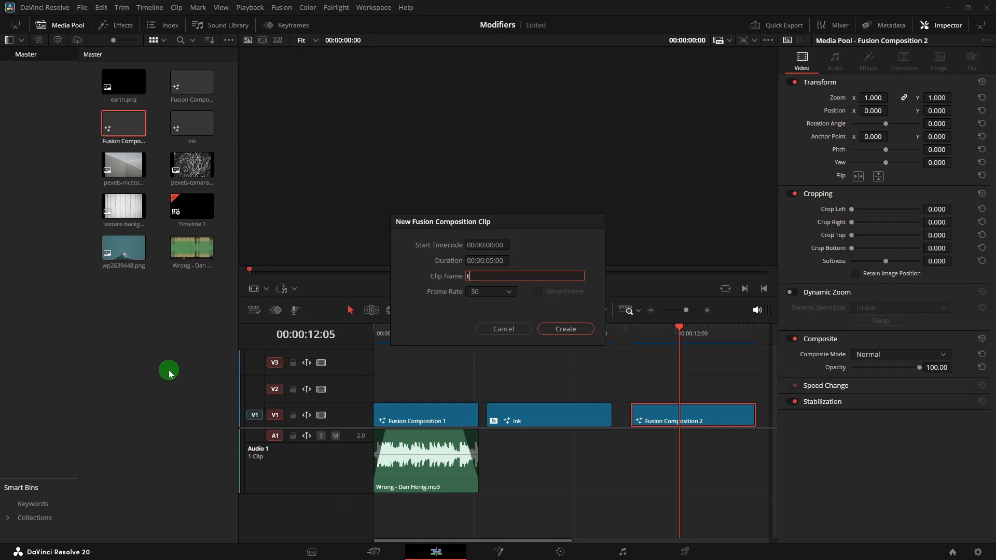
text(imeline)
click(566, 329)
Place the new "timeline" composition on video track V1, after Fusion Composition 2 with a gap between them.
click(193, 213)
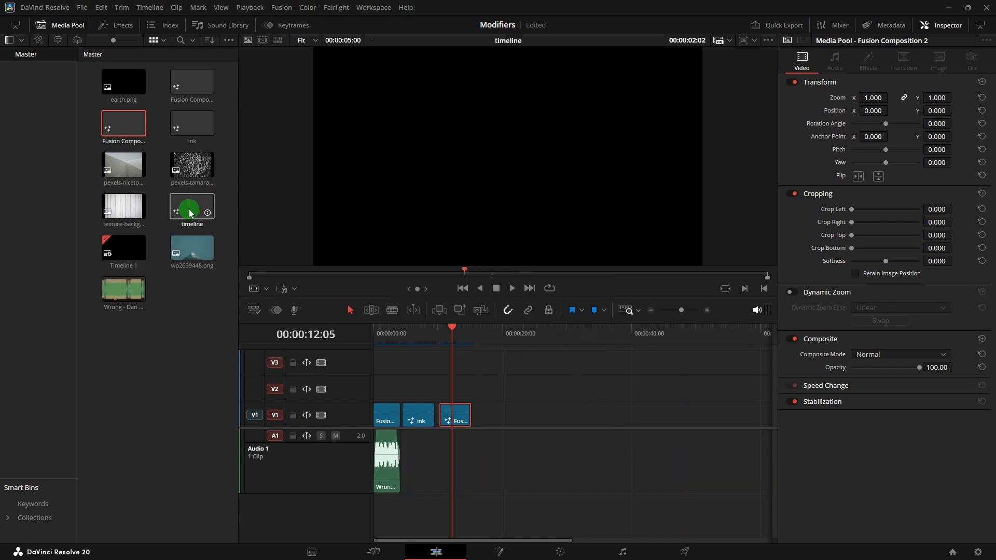
drag(191, 214, 528, 419)
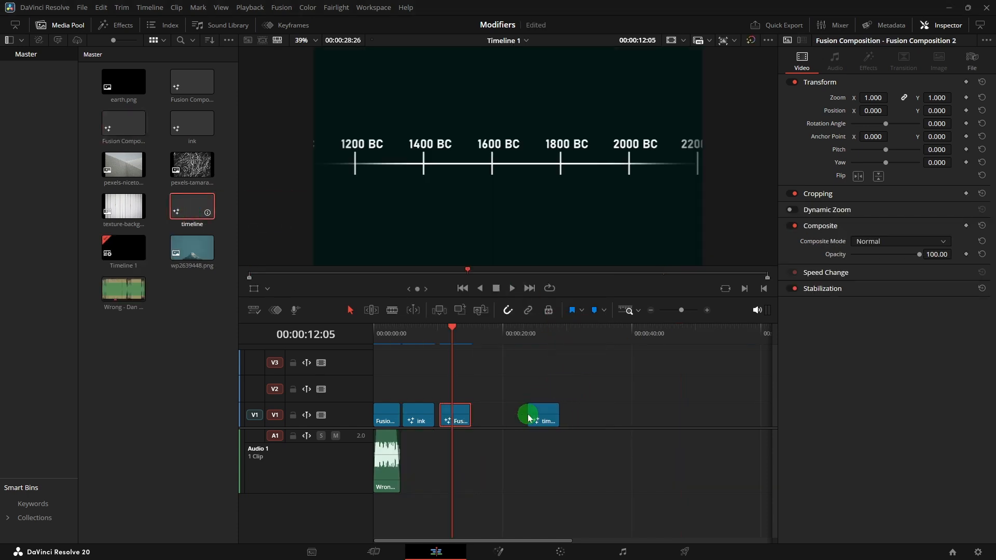
click(551, 419)
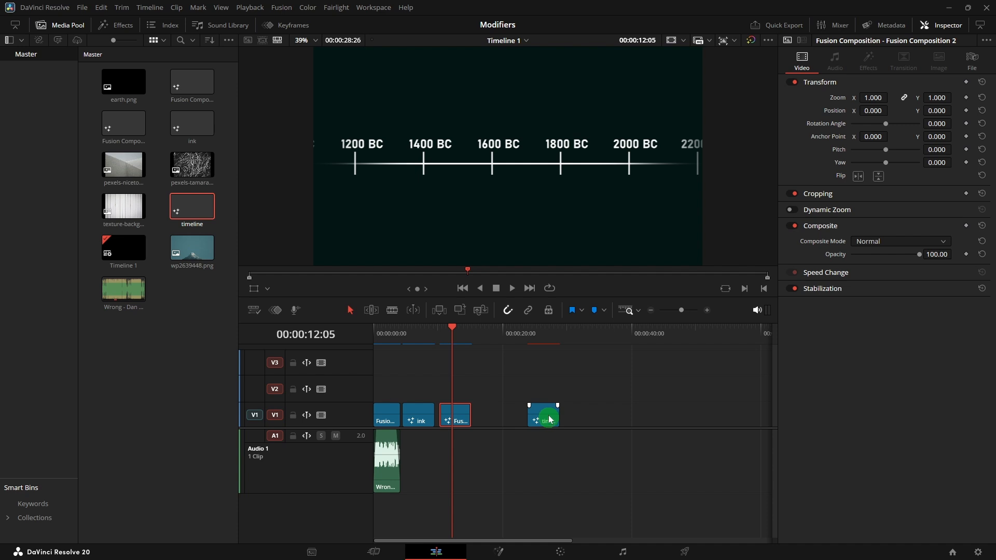
Hide the media pool, move the playhead onto the "timeline" clip and open that clip in the Fusion page.
click(61, 32)
key(ctrl+equal)
key(ctrl+equal)
click(276, 332)
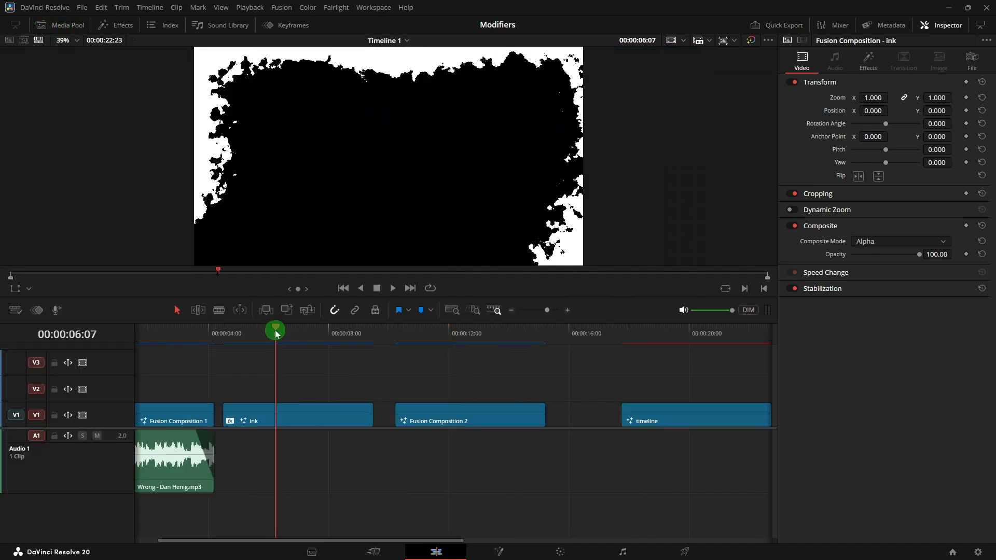
mouse_move(276, 332)
mouse_down()
mouse_move(236, 338)
mouse_move(255, 341)
mouse_up()
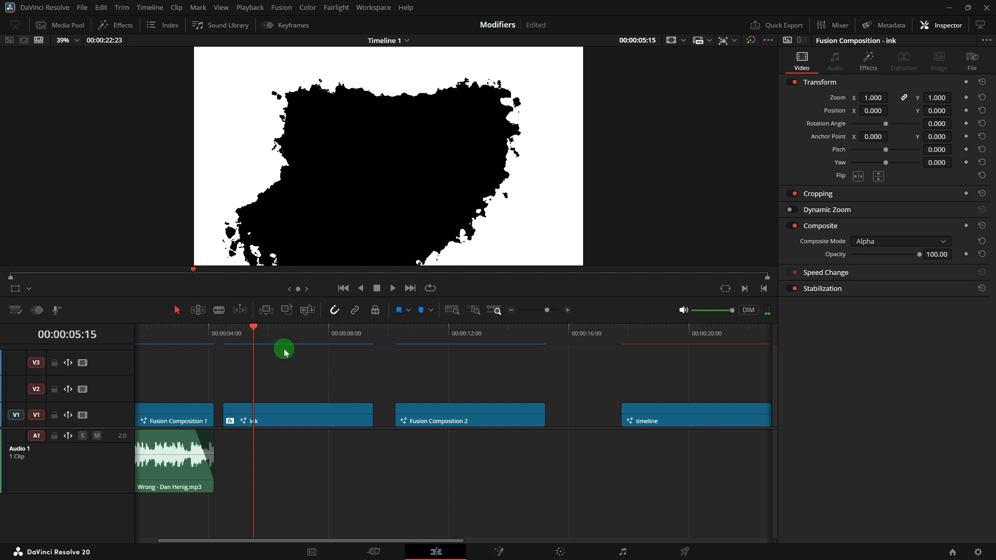
click(694, 340)
right_click(698, 417)
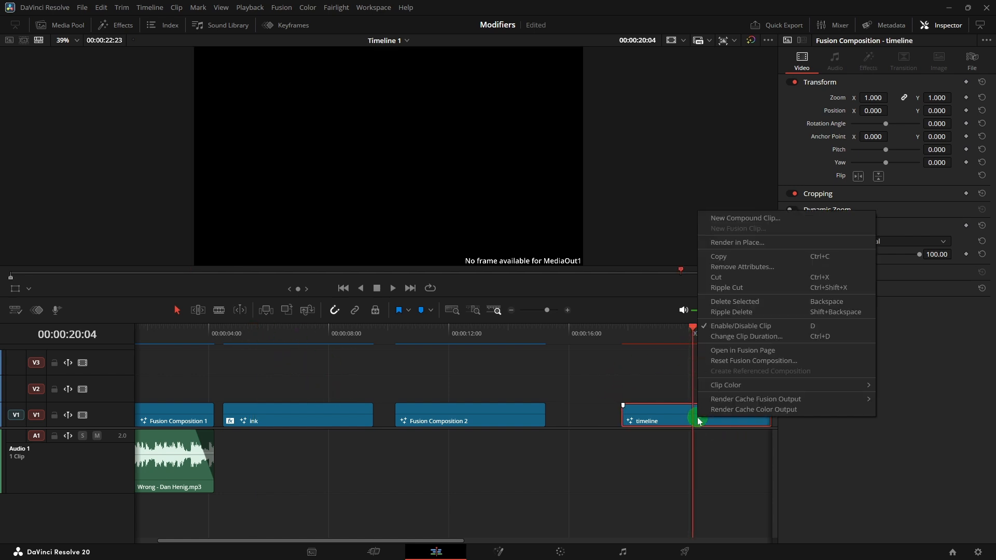
click(736, 352)
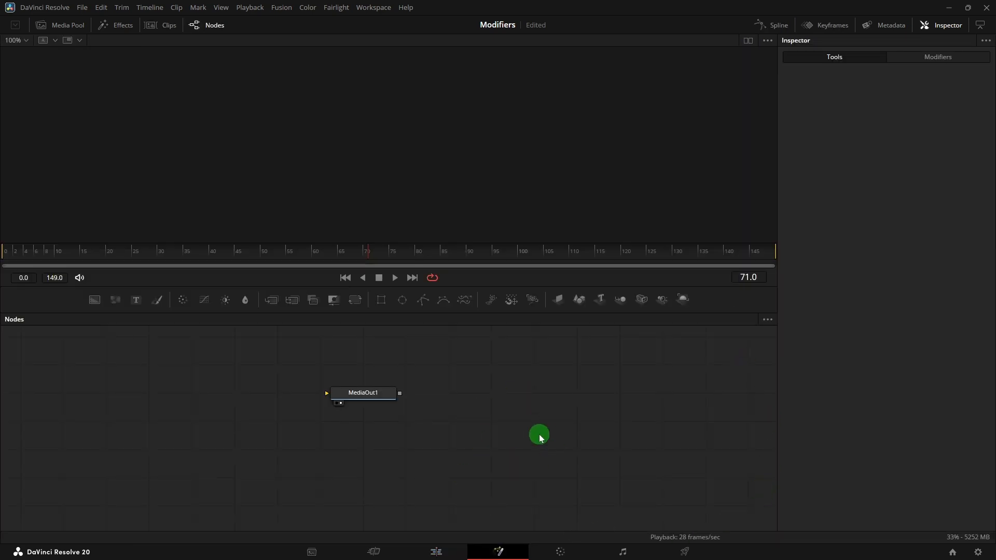
Add a Background node and connect it to MediaOut1, leaving a wide space between the two nodes.
drag(363, 396, 604, 461)
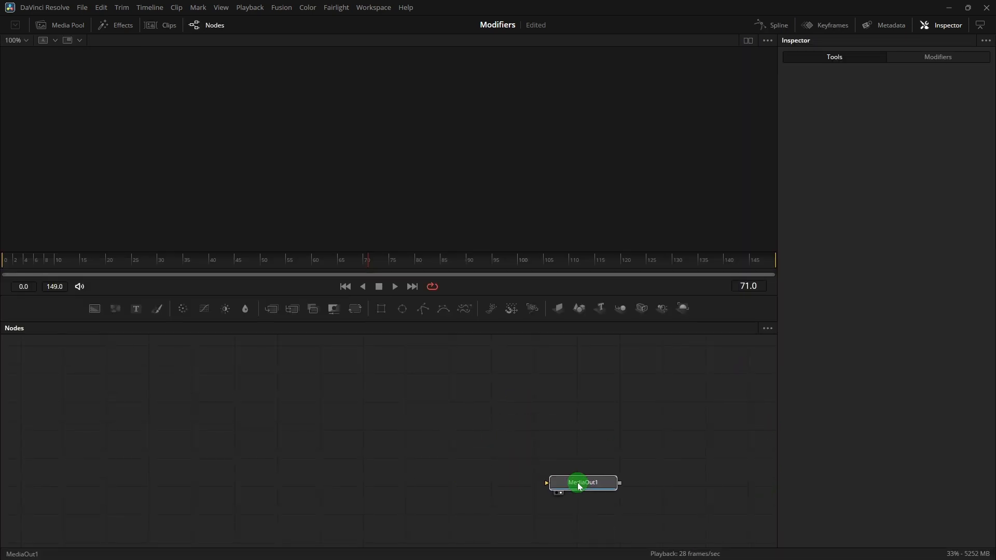
click(459, 466)
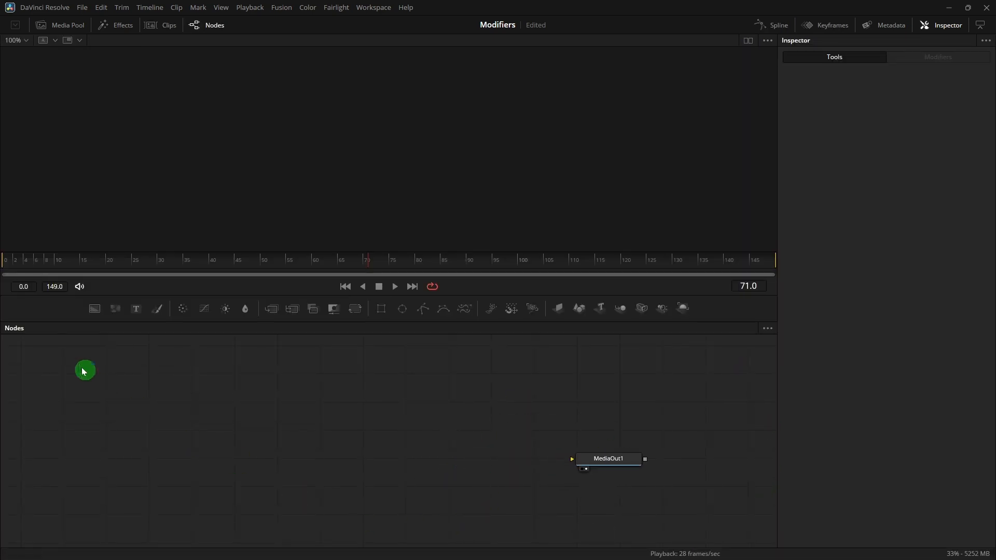
click(94, 309)
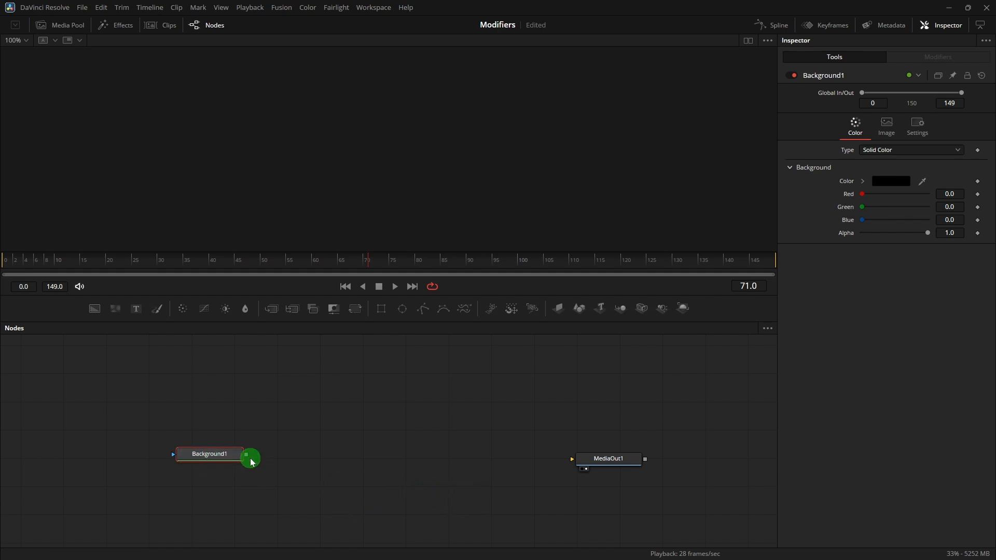
drag(252, 462, 643, 460)
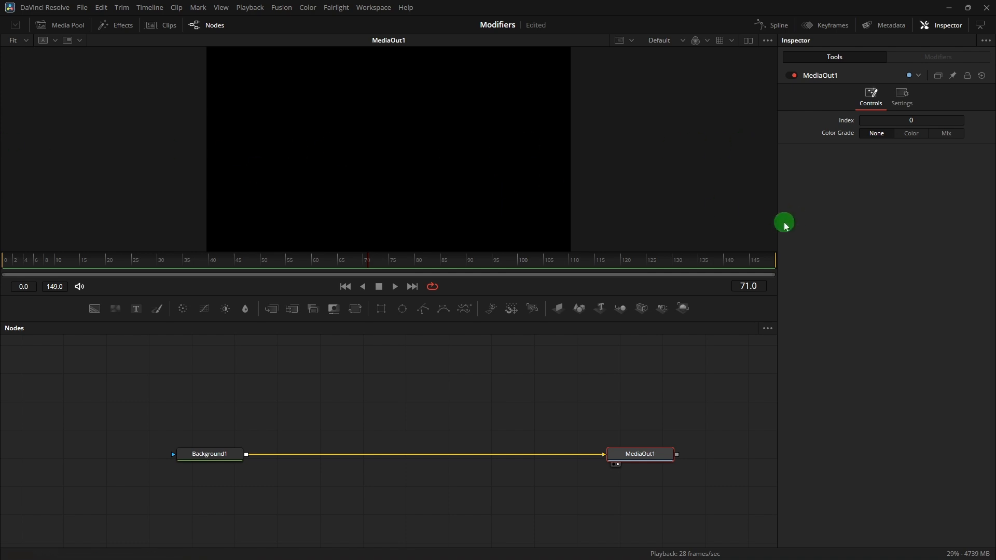
Turn off Auto Resolution for Background1 and set its image width to 5000.
click(208, 456)
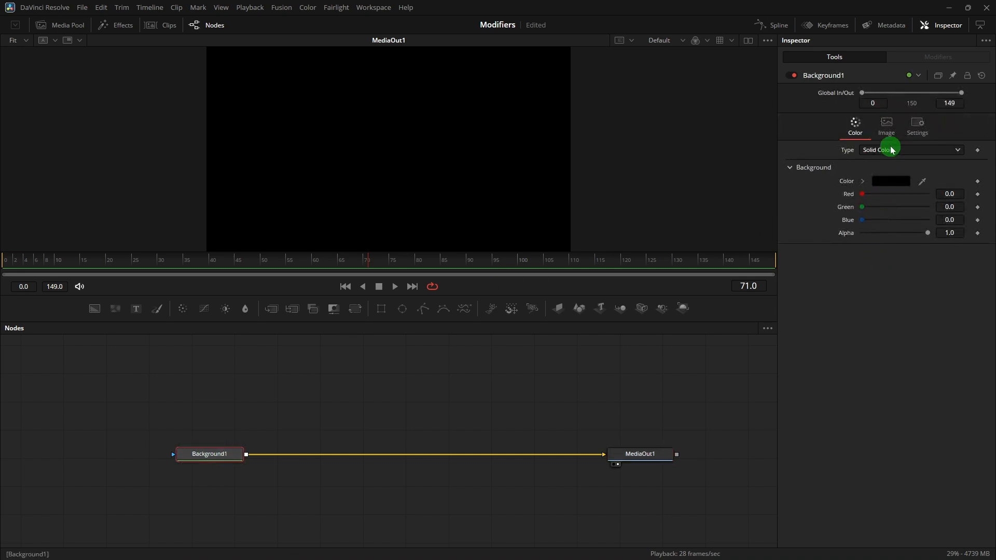
click(887, 129)
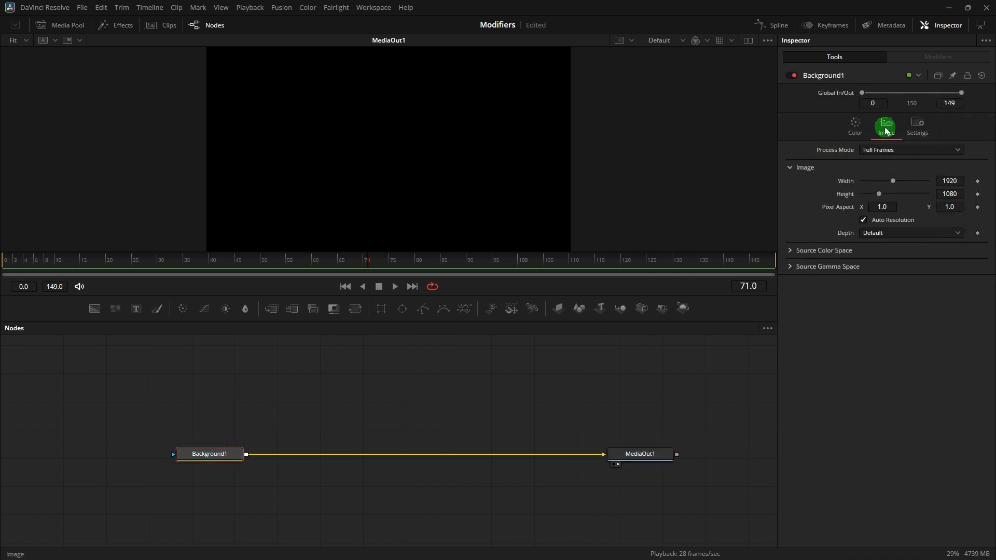
click(864, 221)
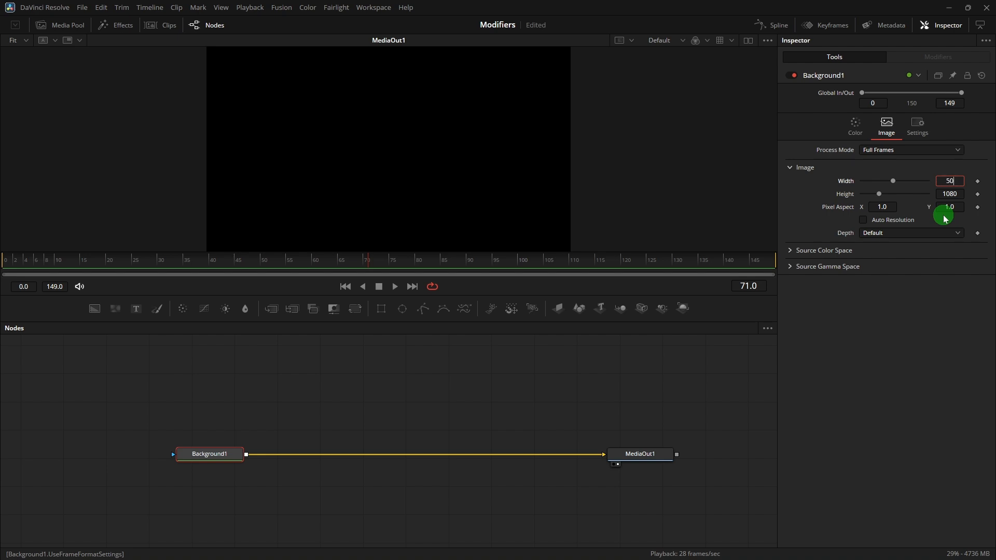
text(5000)
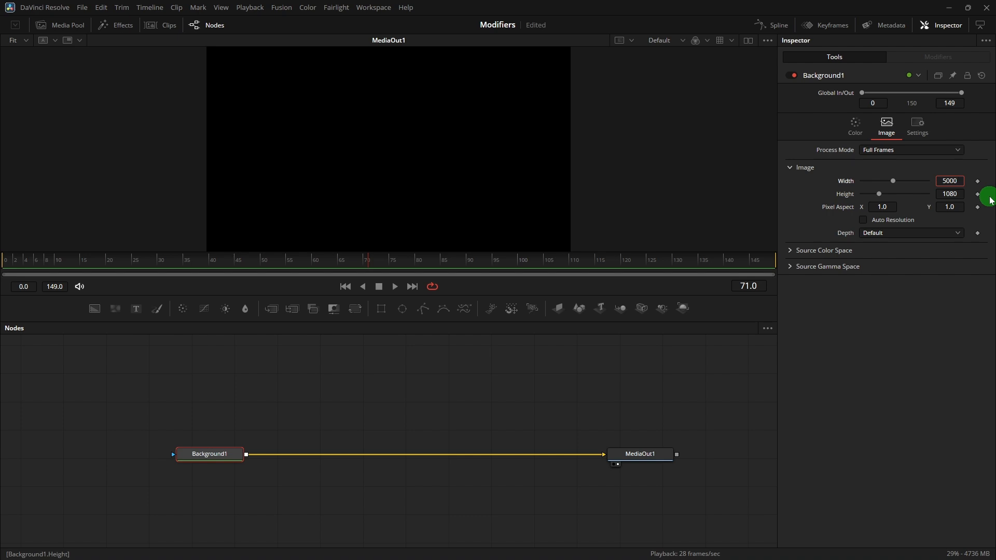
key(Return)
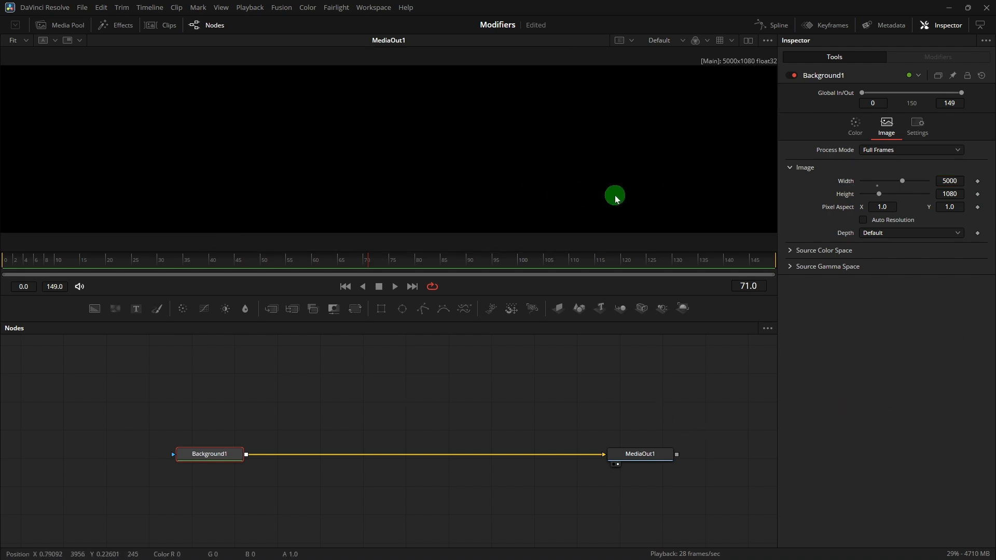
scroll(614, 197, down, 1)
scroll(550, 186, up, 1)
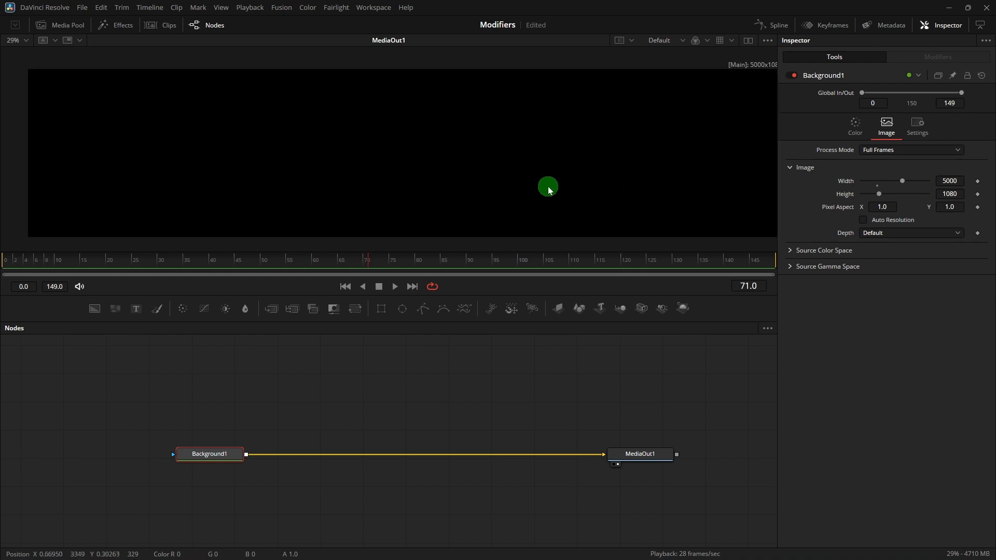
scroll(547, 187, down, 1)
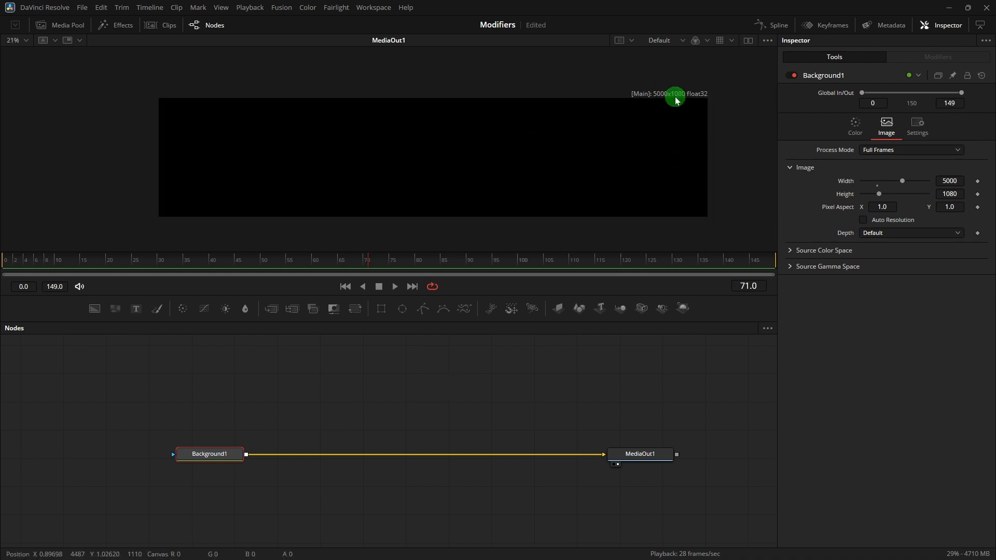
click(307, 390)
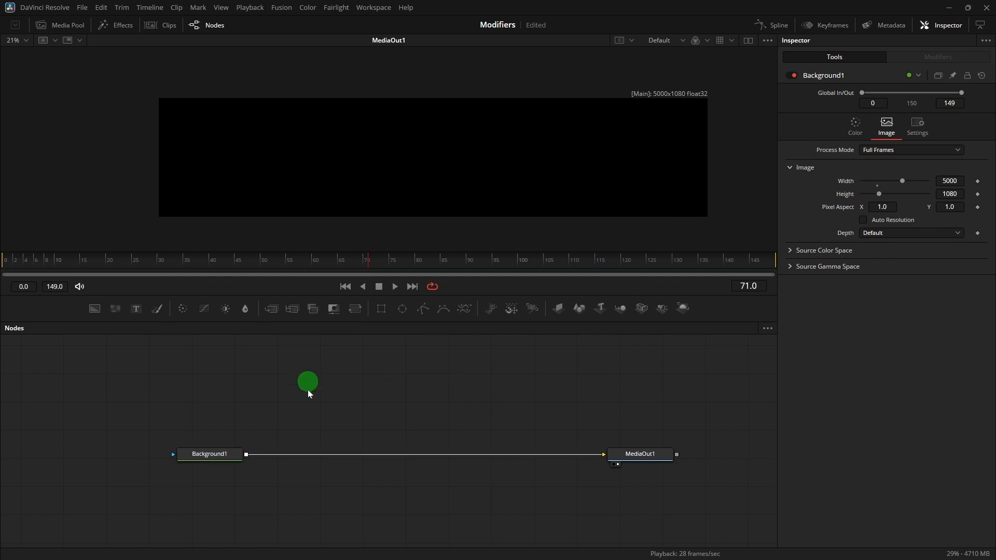
click(99, 310)
drag(146, 414, 286, 515)
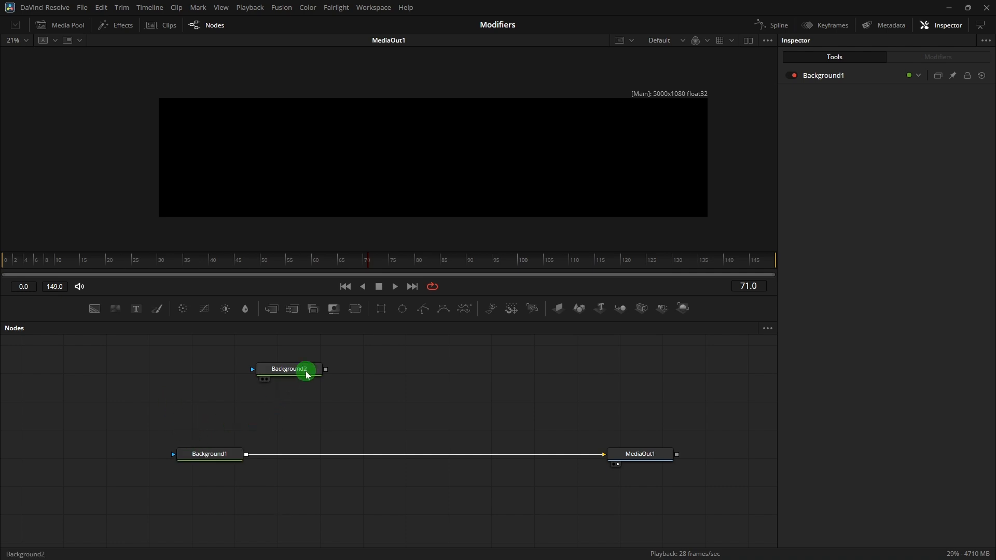
drag(326, 370, 294, 379)
click(175, 217)
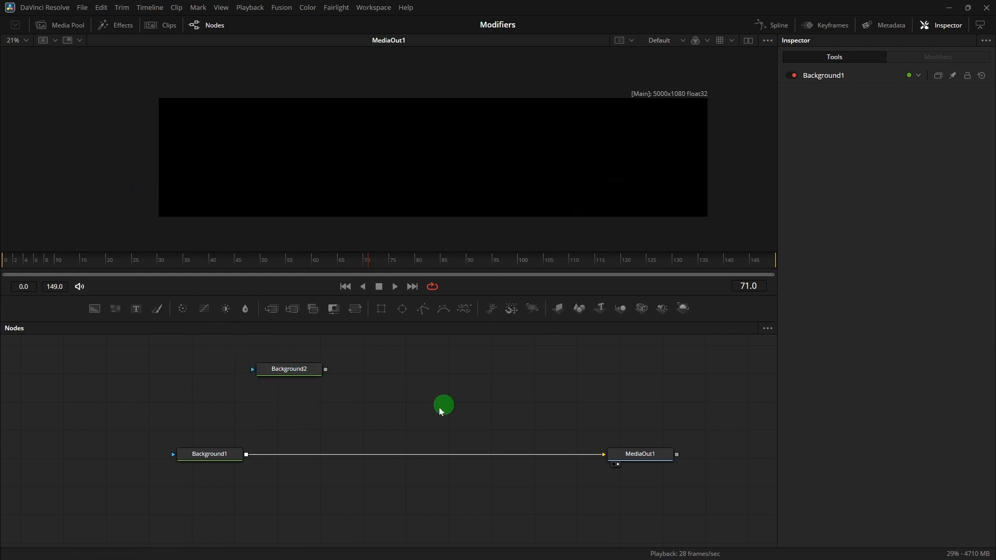
drag(233, 356, 342, 400)
key(Delete)
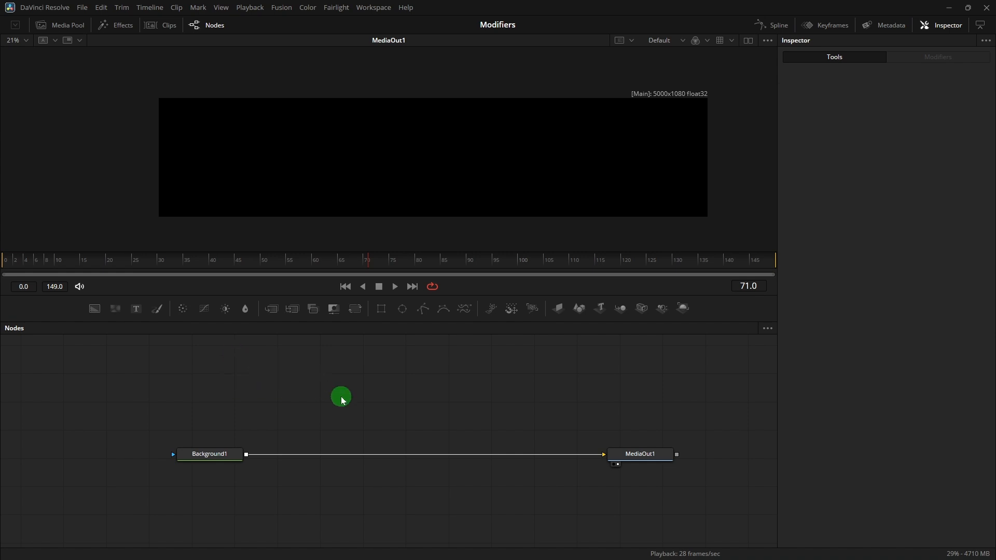
Duplicate the 5000-pixel-wide Background1 node and merge the copy over the original.
click(217, 458)
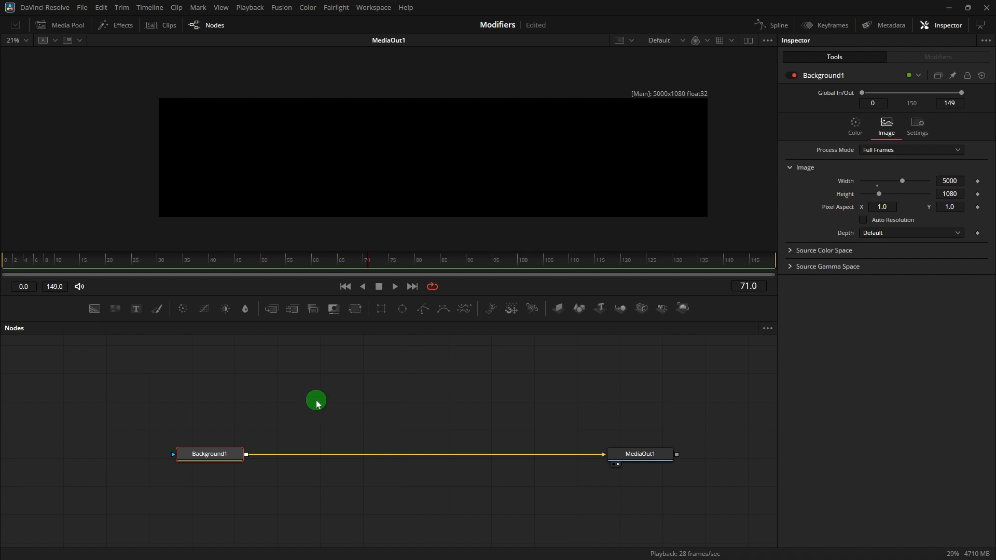
key(ctrl+v)
drag(333, 408, 247, 456)
click(352, 393)
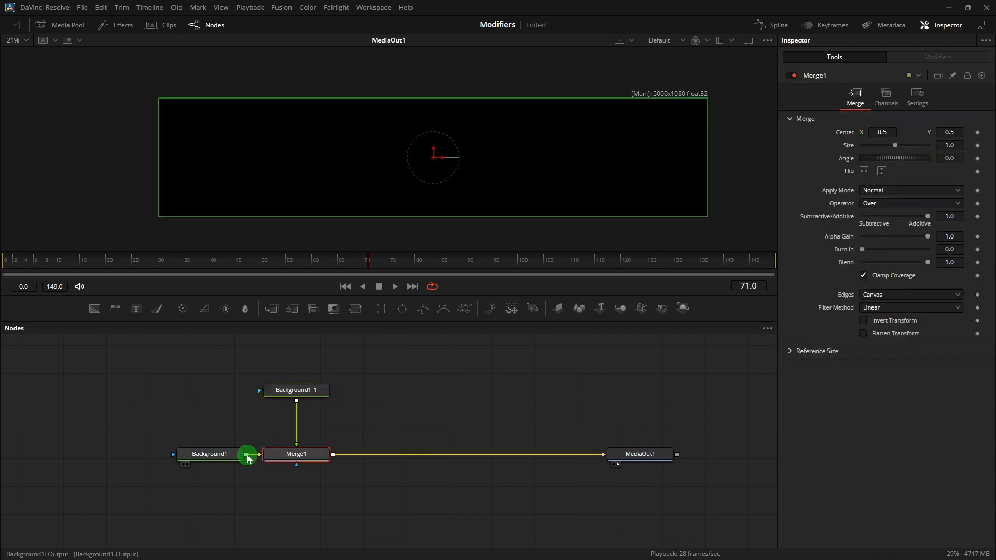
Set the color of the duplicated background Background1_1 to white (#ffffff).
click(314, 396)
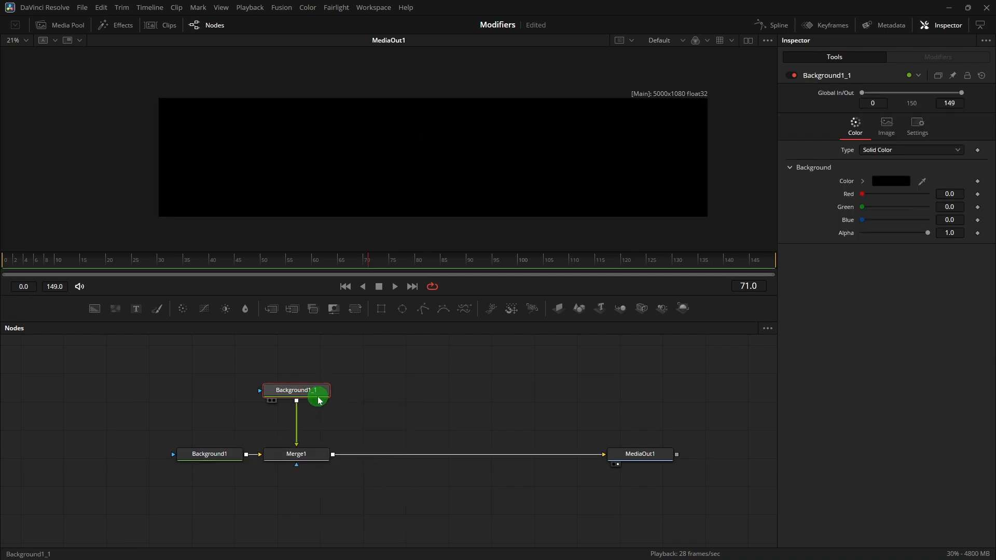
click(896, 187)
drag(621, 248, 623, 160)
click(599, 384)
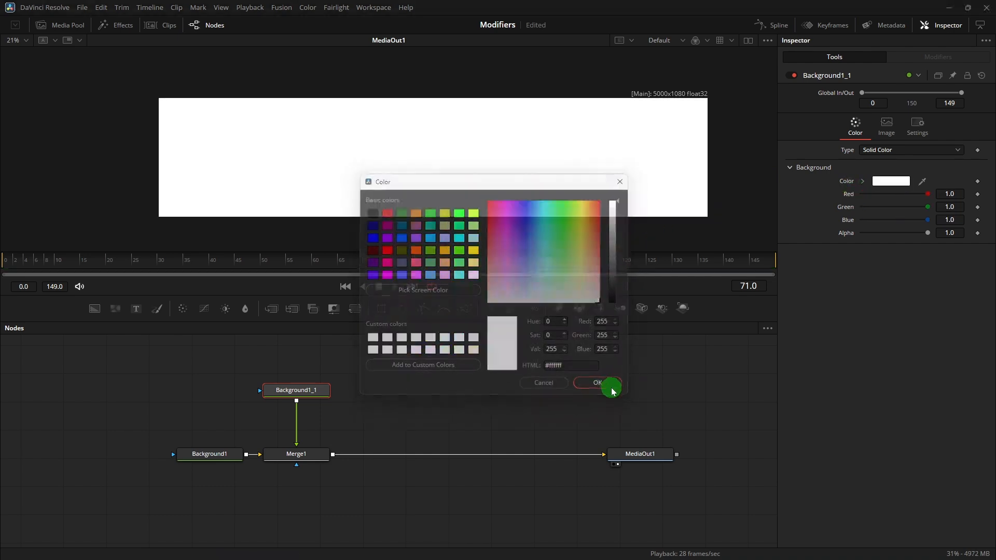
Mask Background1_1 with a non-solid polygon line drawn horizontally across the full canvas, with a border width of 0.00208.
click(319, 394)
click(423, 310)
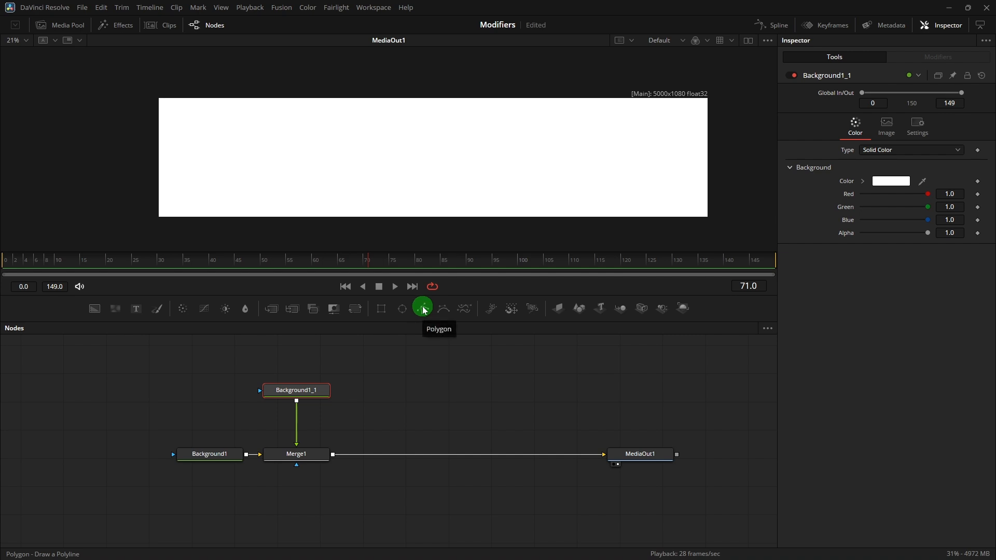
click(308, 361)
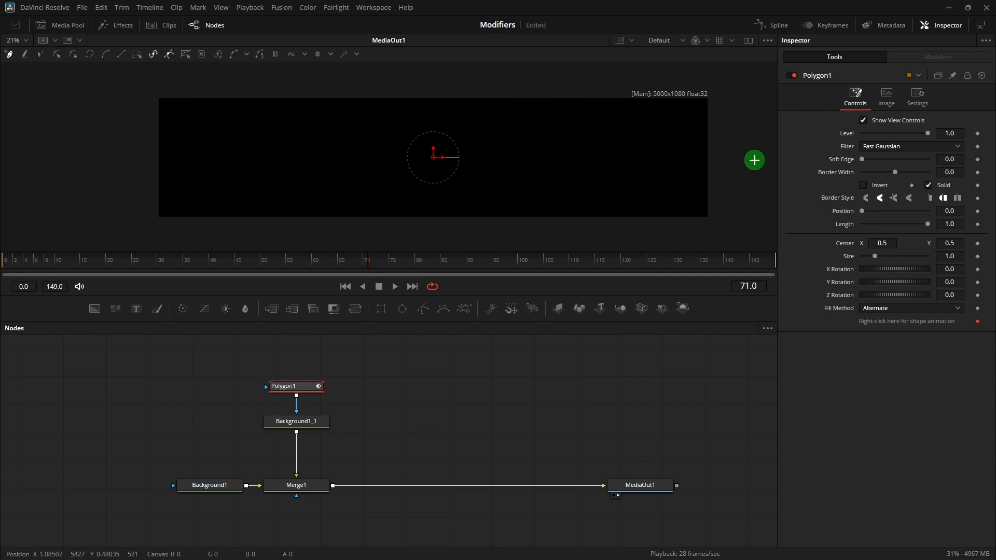
drag(159, 161, 170, 161)
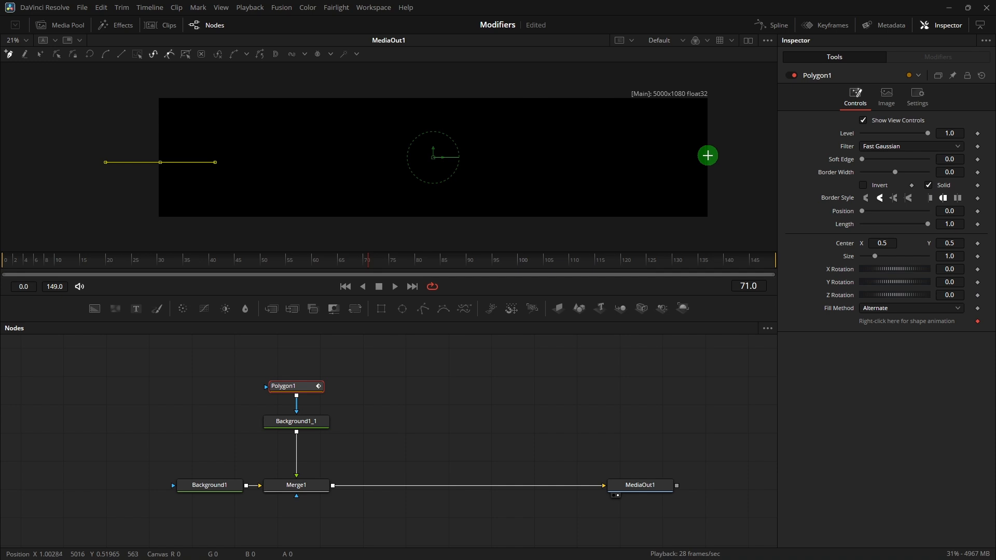
click(708, 162)
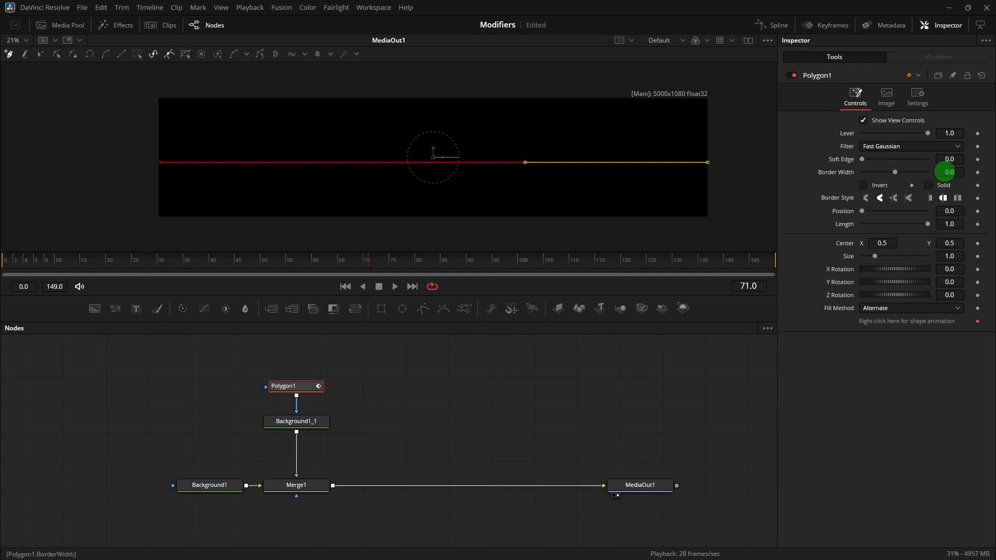
drag(946, 172, 535, 171)
click(444, 359)
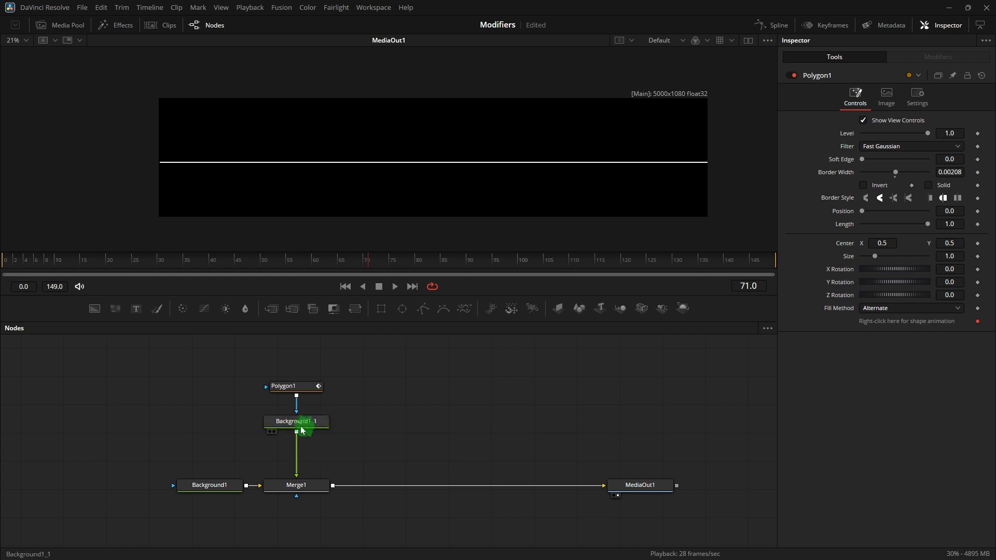
Duplicate the white Background1_1 node without its mask and merge the copy over the output of Merge1.
click(318, 423)
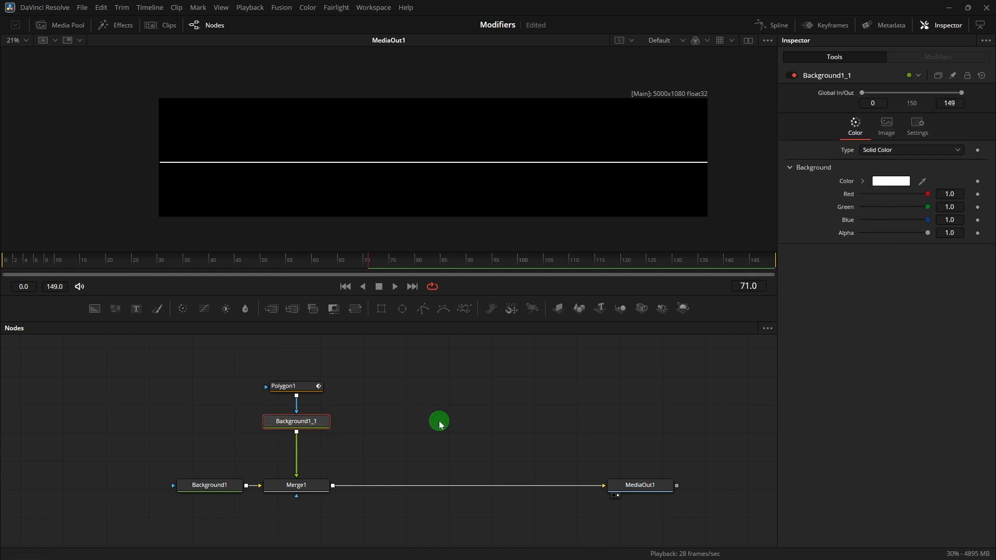
click(416, 413)
key(ctrl+v)
drag(429, 411, 332, 488)
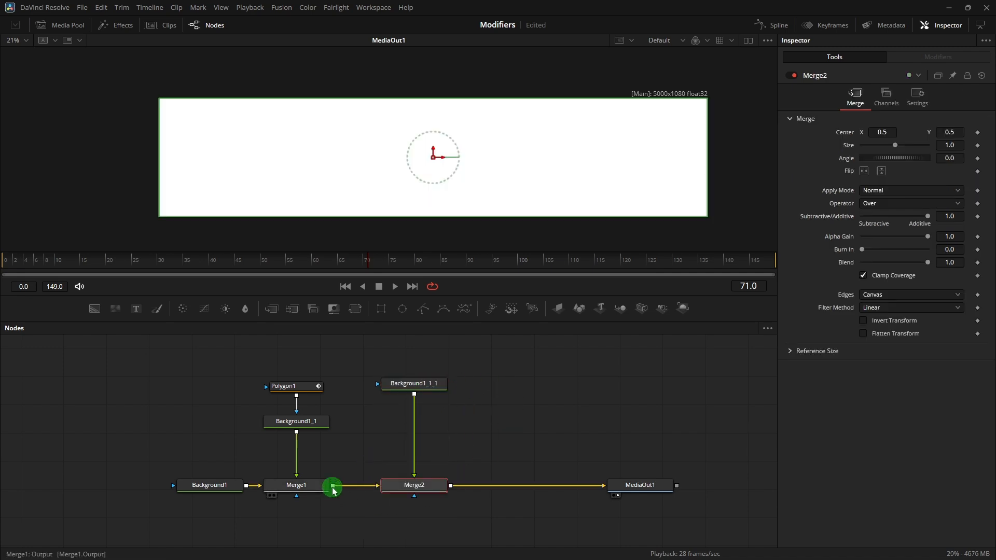
Apply a rectangle mask to the Background1_1_1 node.
mouse_move(422, 387)
mouse_down()
mouse_move(425, 371)
mouse_move(425, 399)
mouse_up()
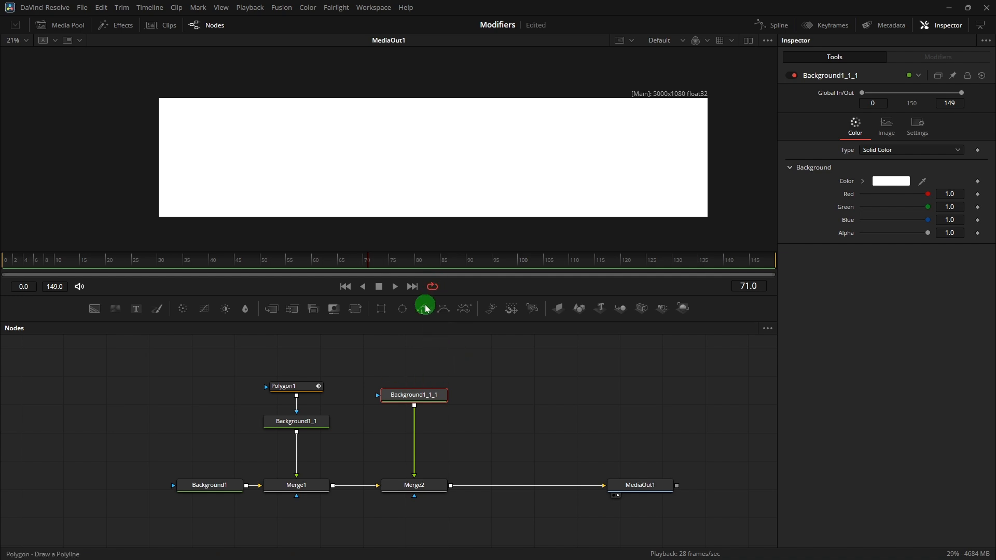
click(383, 310)
click(429, 368)
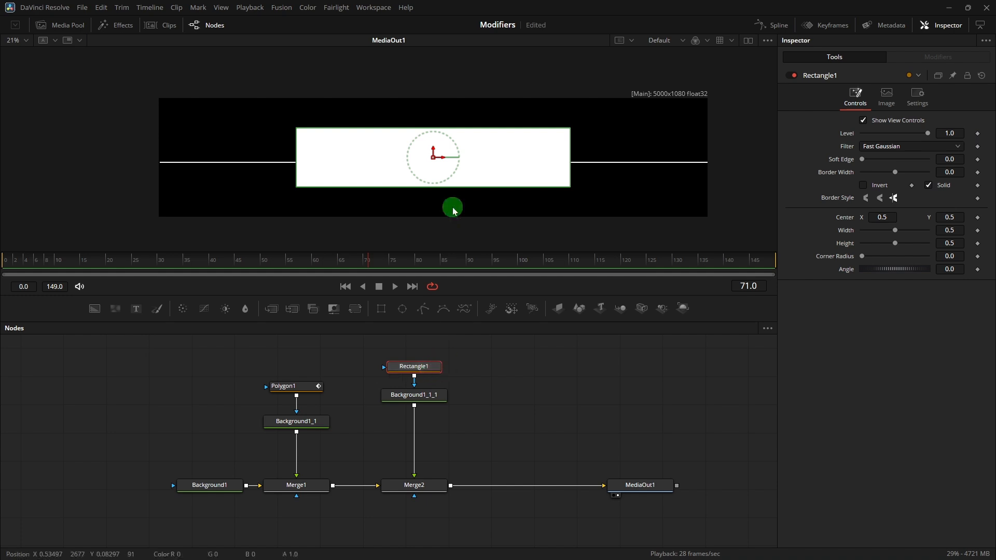
Shape the rectangle mask into a tick with width 0.0022 and height 0.1499, centered at X 0.024 and Y 0.4652.
scroll(453, 211, up, 2)
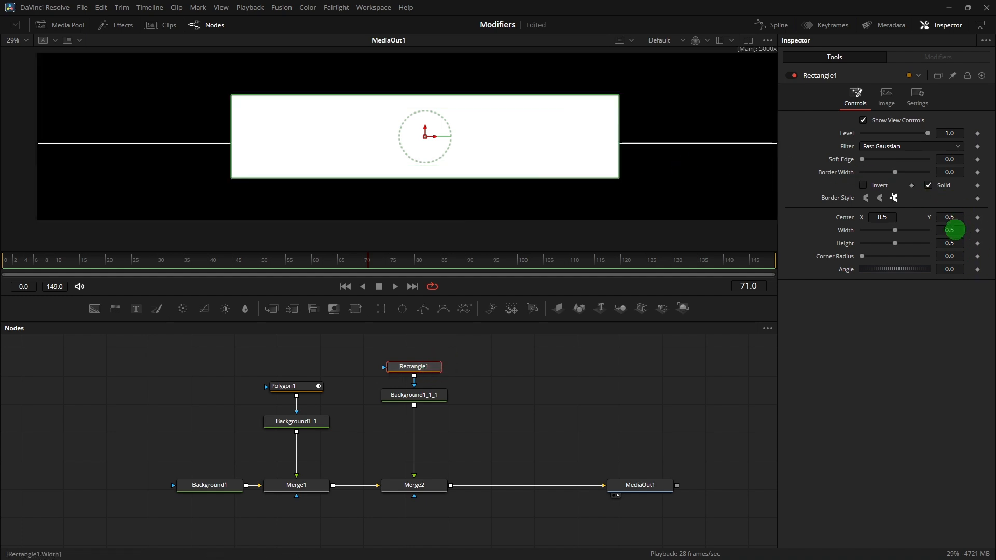
drag(955, 230, 698, 265)
drag(954, 244, 926, 234)
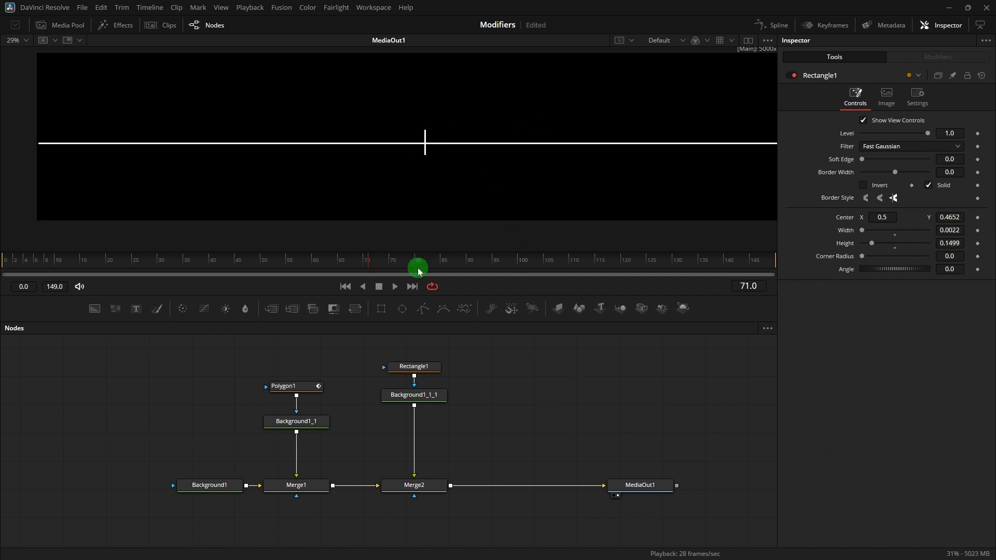
click(424, 369)
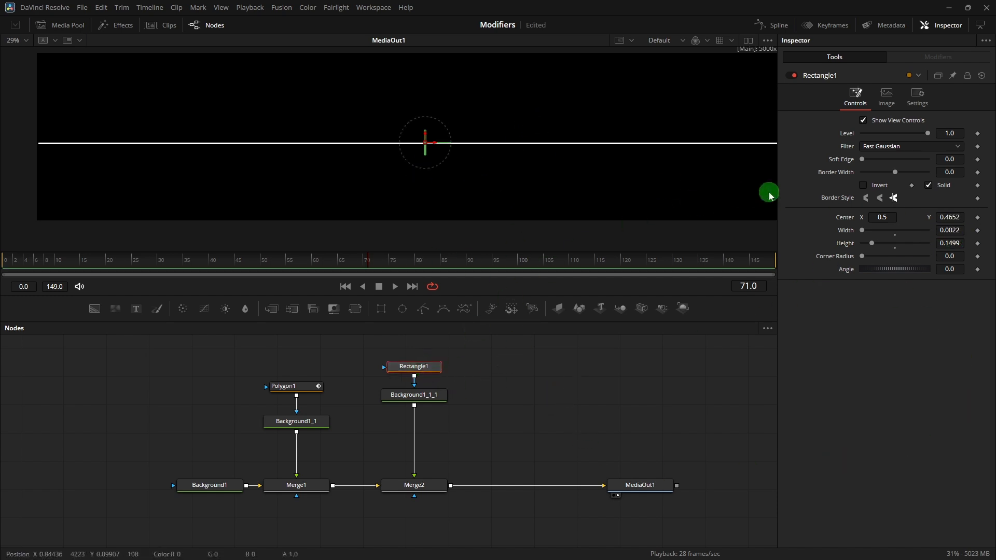
drag(888, 217, 641, 231)
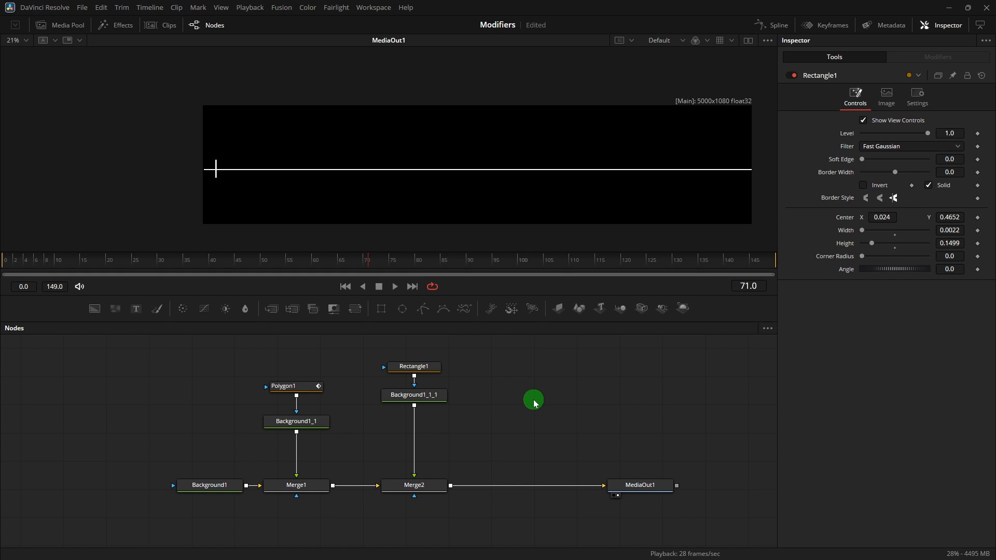
Add a Duplicate node and insert it between Background1_1_1 and Merge2.
key(shift+space)
text(dupl)
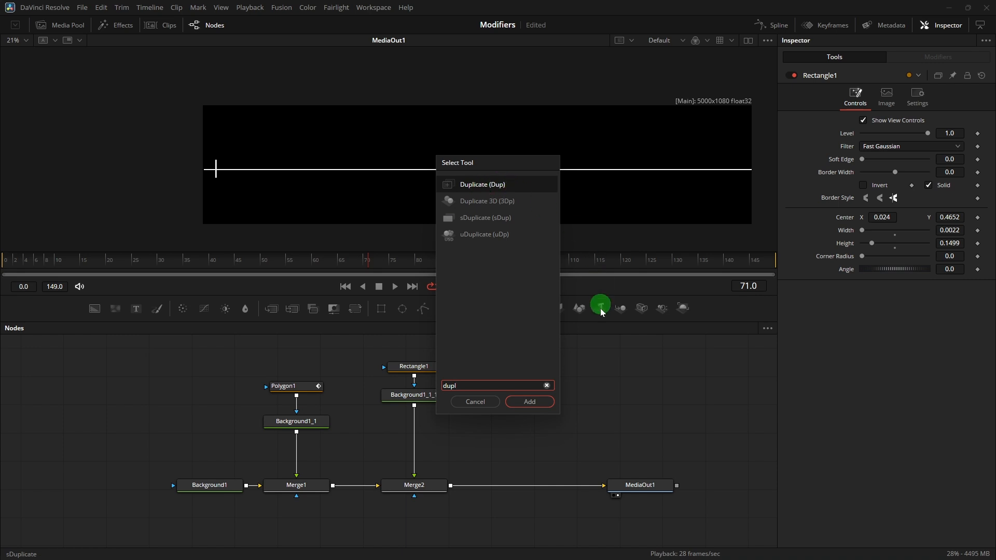
click(536, 404)
drag(537, 403, 425, 439)
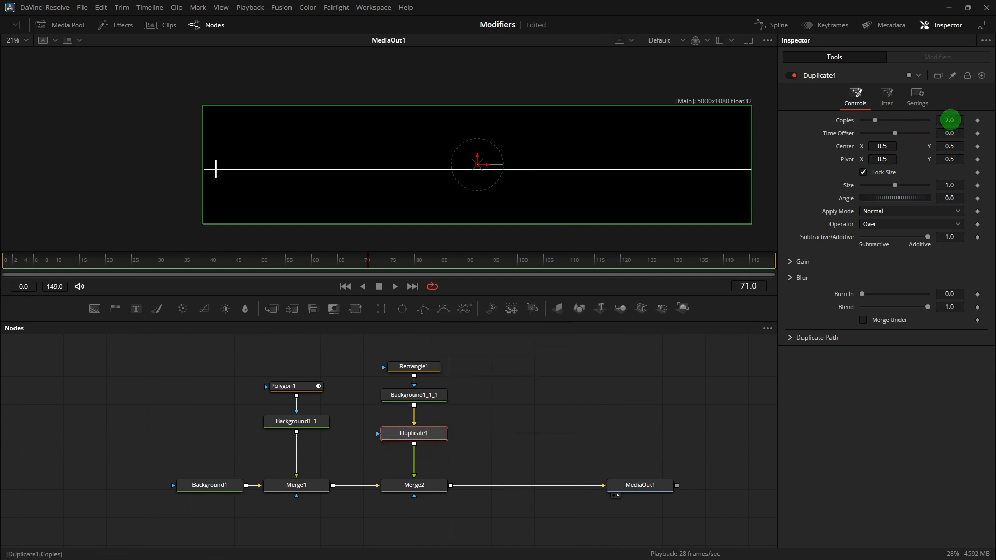
Set Duplicate1 to 11 copies and space the ticks along the line with a center X of 0.5958.
click(950, 120)
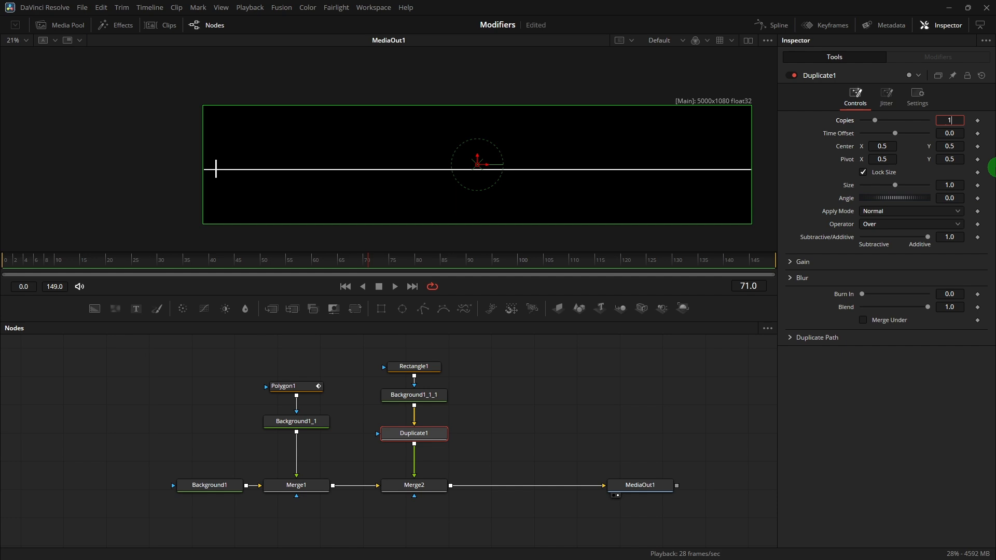
text(1)
key(Return)
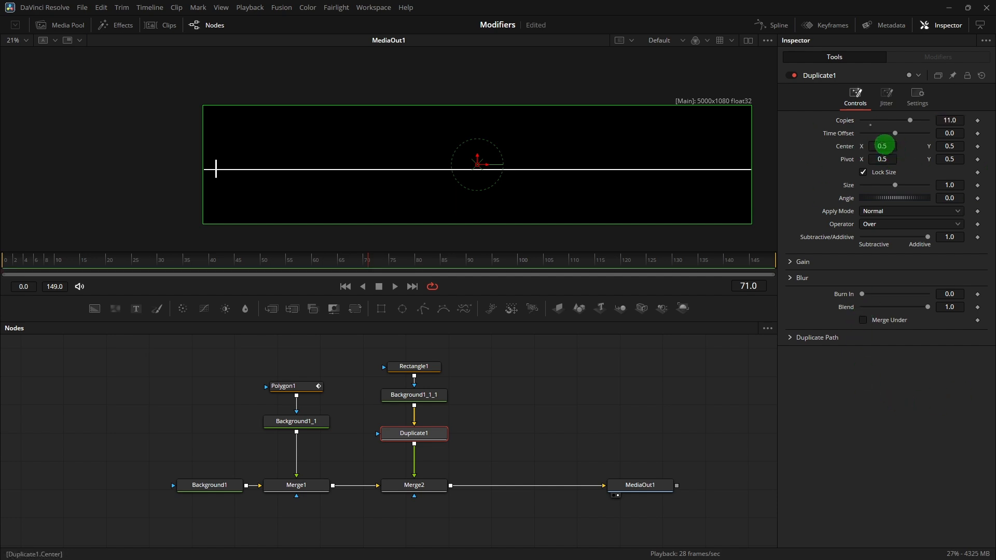
drag(884, 145, 629, 197)
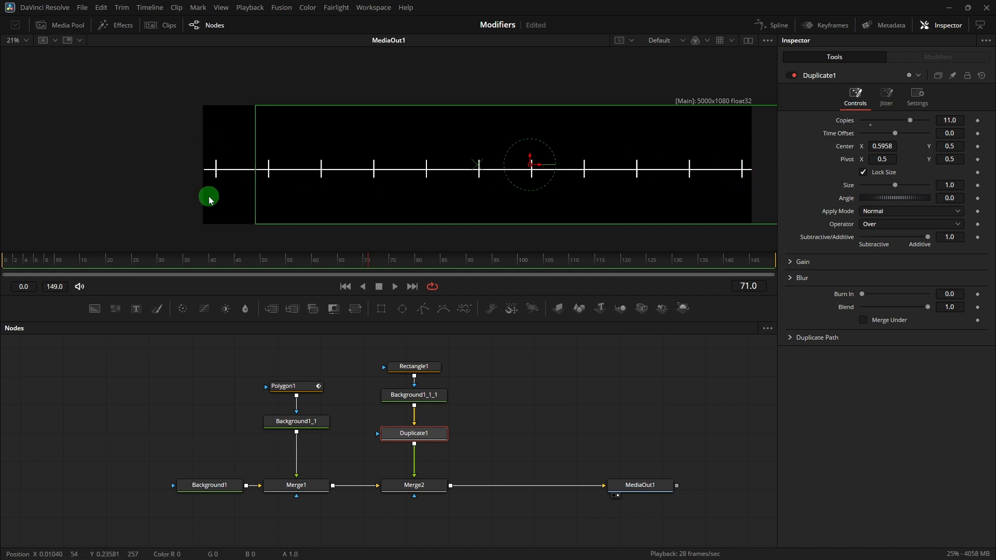
Shift all the tick marks slightly by setting the center X of Rectangle1 to 0.0221.
click(421, 372)
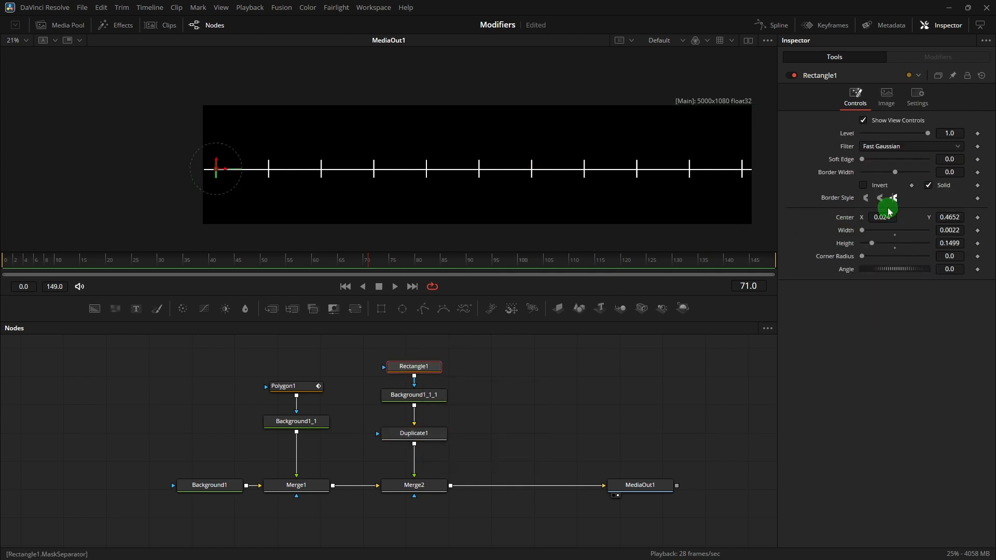
mouse_move(884, 217)
mouse_down()
mouse_move(767, 218)
mouse_move(875, 220)
mouse_up()
click(394, 164)
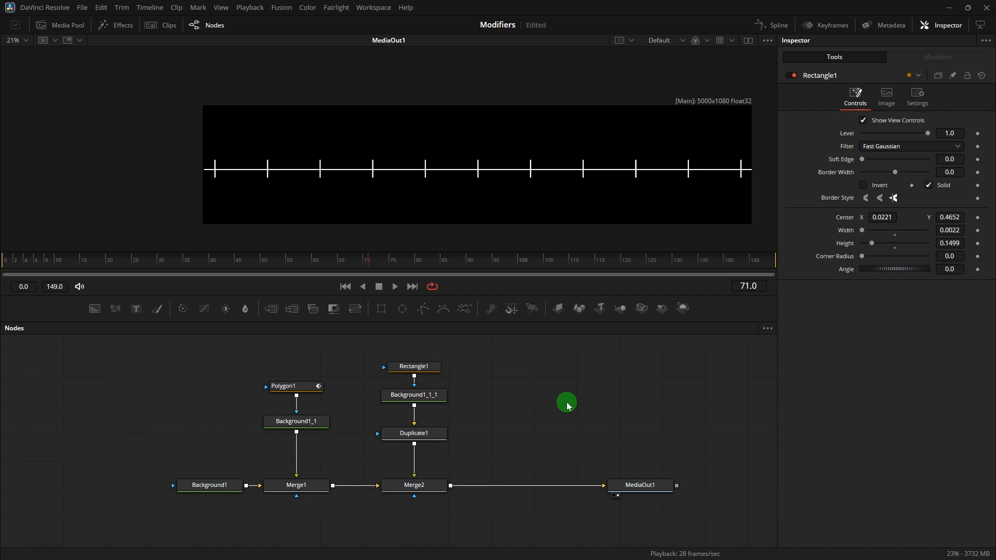
Make room in the node graph by moving MediaOut1 farther from Merge2 and raising the Rectangle1, Background1_1_1 and Duplicate1 branch.
drag(583, 426, 388, 403)
drag(453, 465, 718, 465)
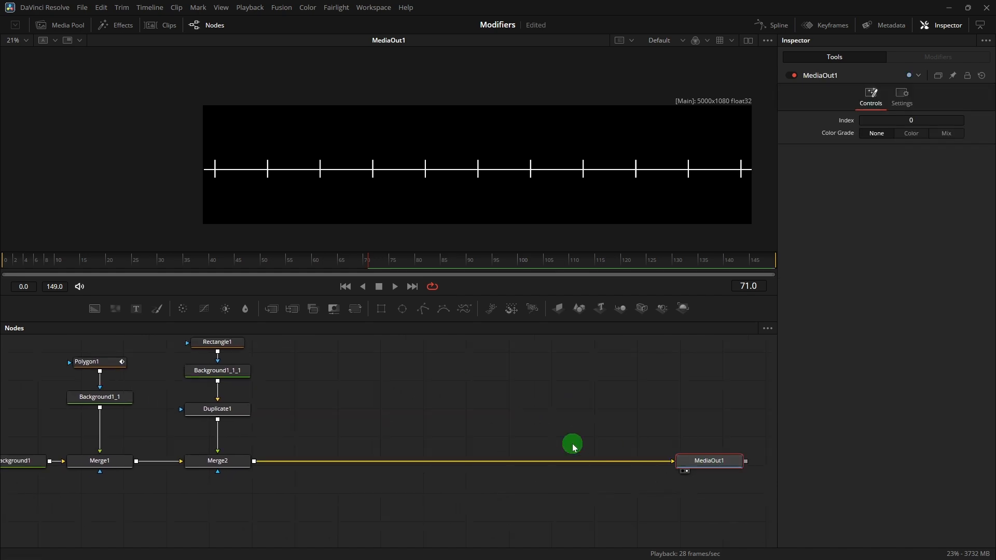
scroll(481, 423, up, 2)
drag(283, 384, 236, 411)
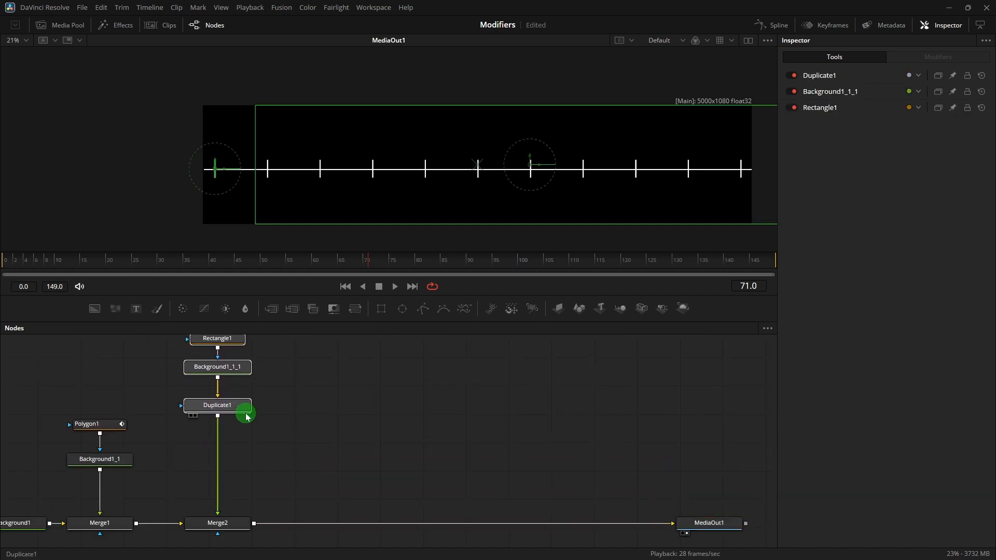
click(215, 188)
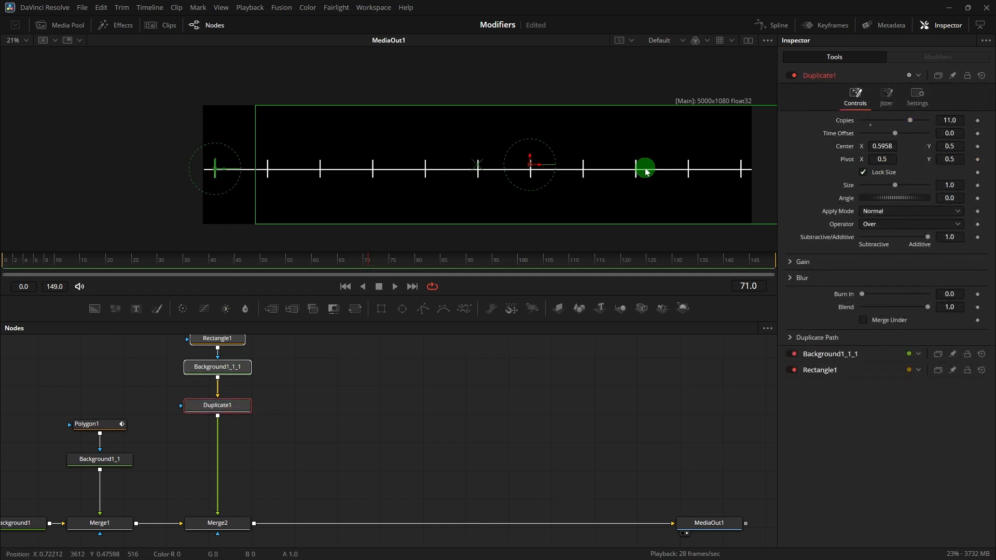
click(412, 409)
scroll(413, 403, up, 2)
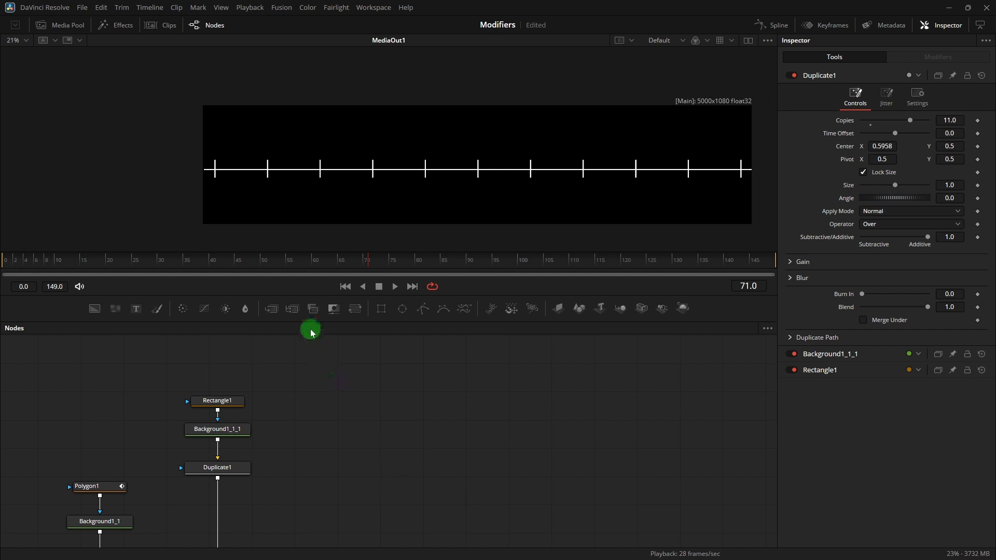
Add a MultiMerge node, merge it over the output of Duplicate1, and align the new merge between Duplicate1 and Merge2.
click(294, 309)
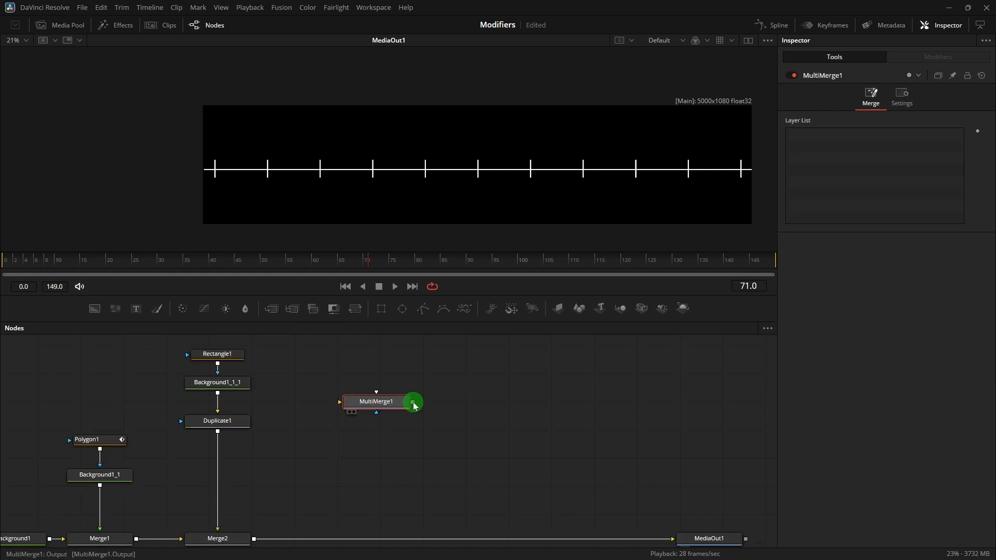
drag(412, 395, 218, 422)
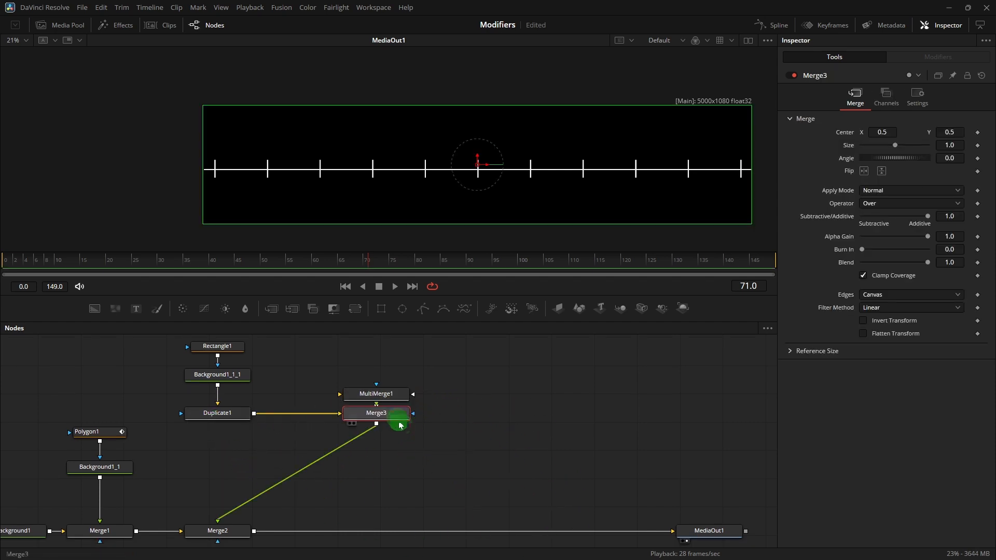
drag(400, 419, 239, 465)
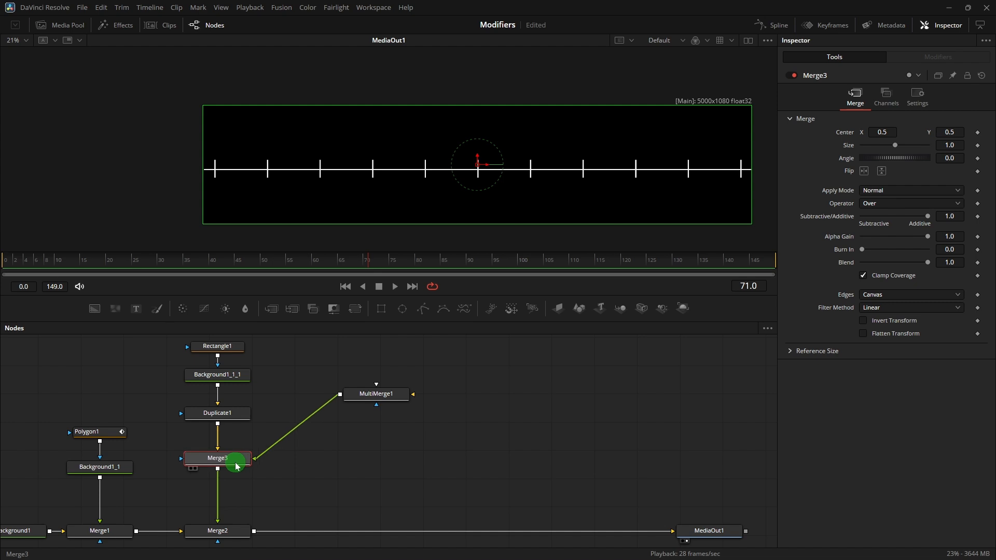
drag(396, 395, 453, 459)
click(265, 394)
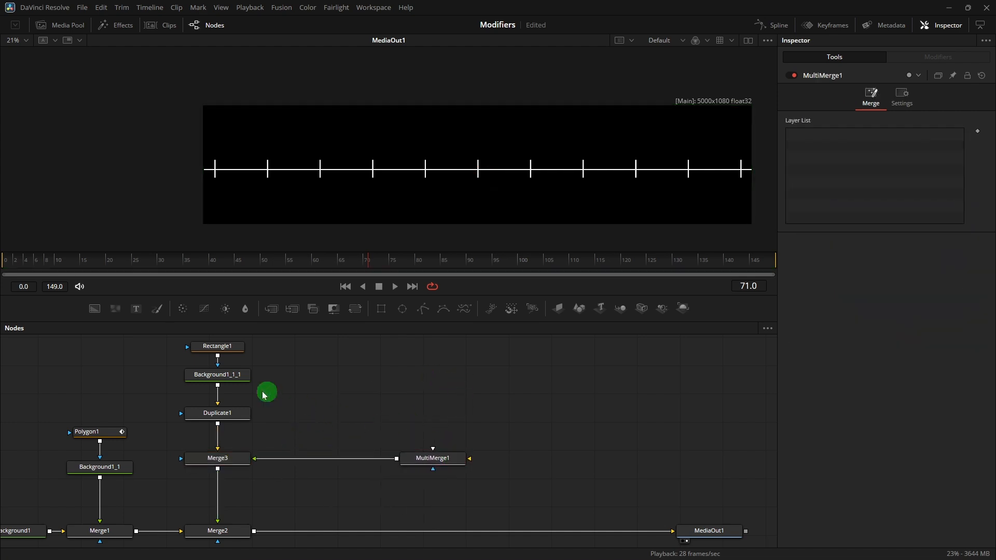
Add a Text node feeding MultiMerge1 and enter the text "400 BC".
drag(136, 318, 435, 456)
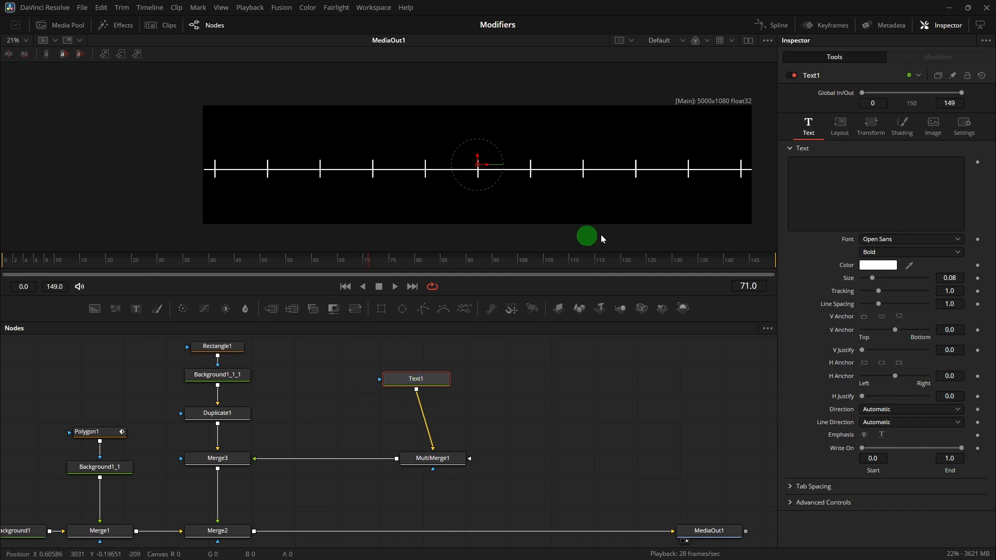
click(848, 177)
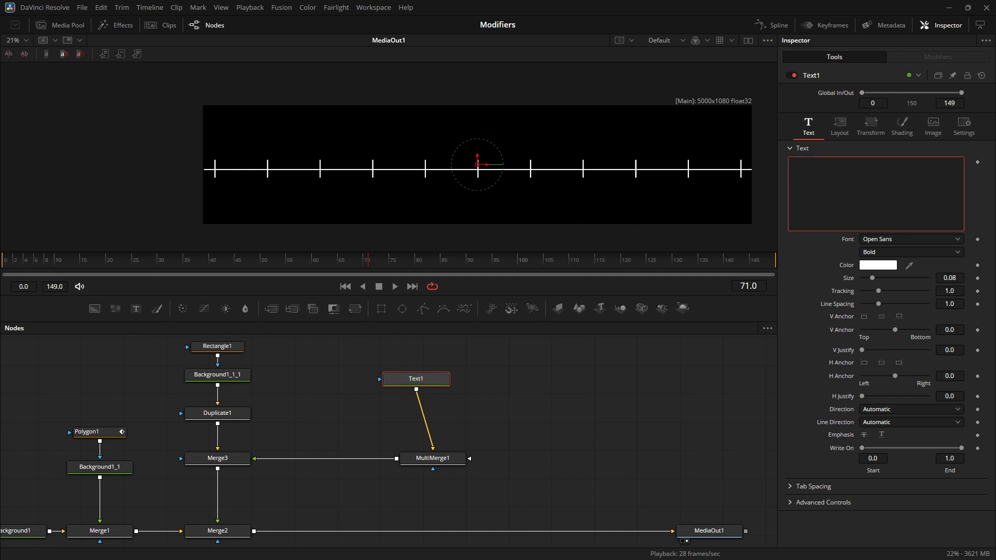
text(400 BC)
click(609, 360)
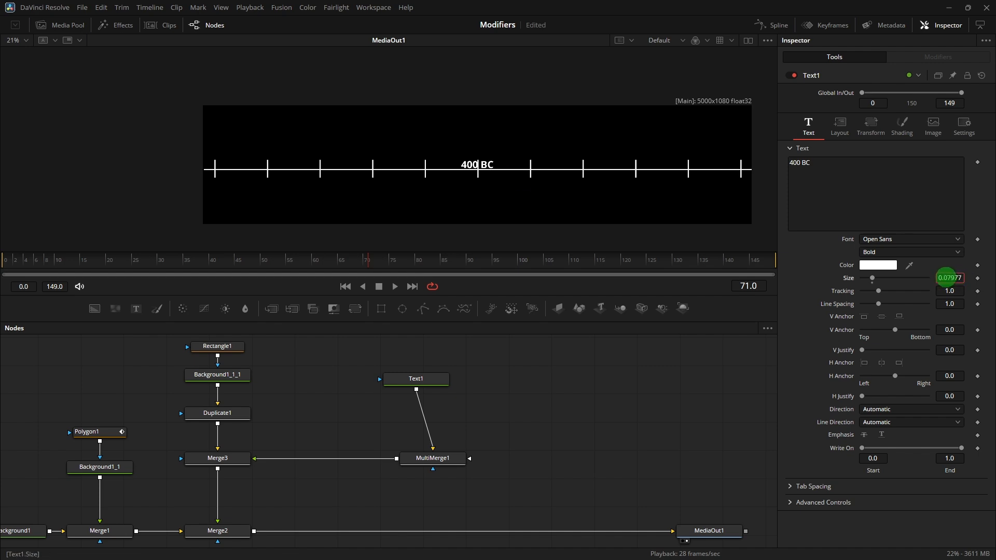
Set the Text1 size to 0.07664 and the font to Bahnschrift, and align the node above MultiMerge1.
drag(946, 278, 785, 278)
click(905, 238)
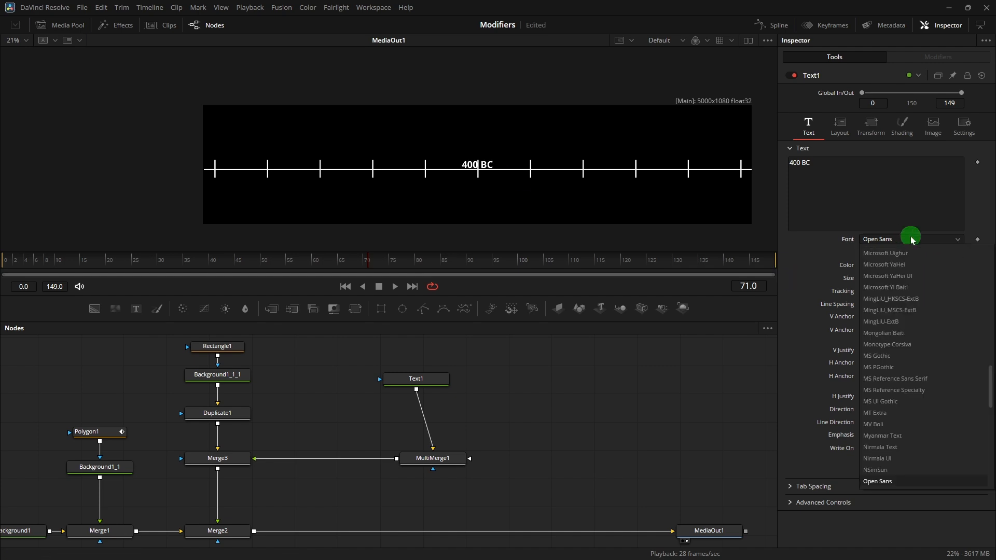
click(895, 277)
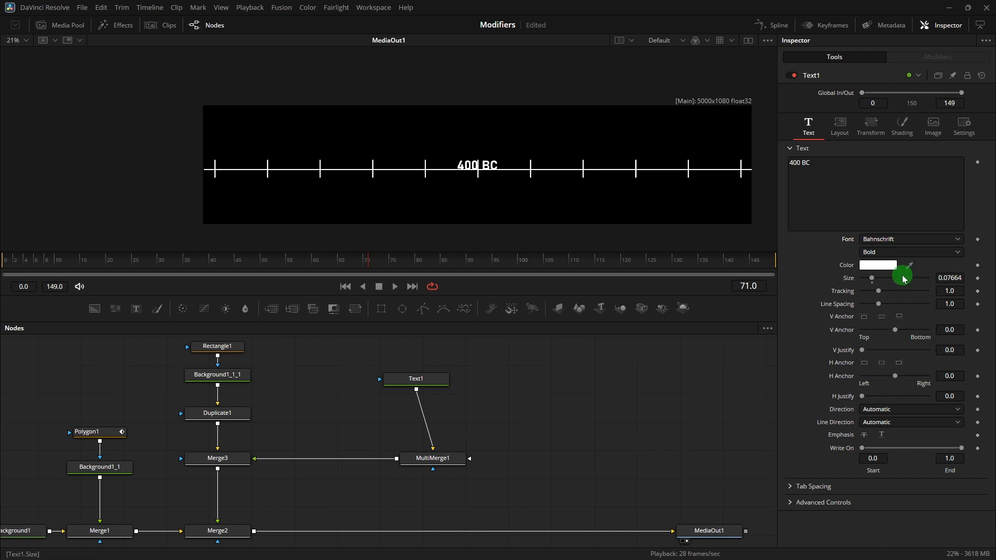
drag(429, 383, 446, 381)
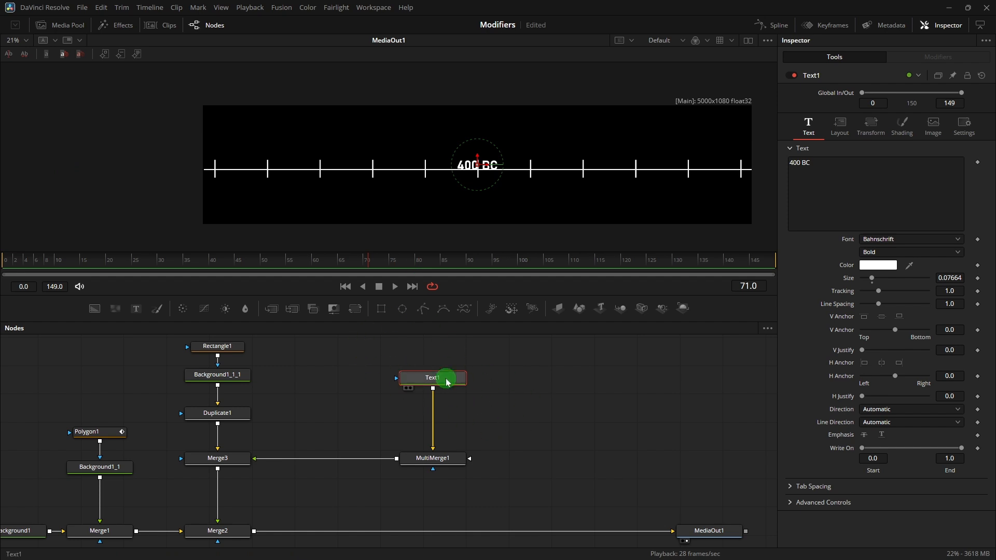
click(870, 129)
click(882, 187)
mouse_move(882, 188)
mouse_down()
mouse_move(819, 187)
mouse_move(886, 186)
mouse_up()
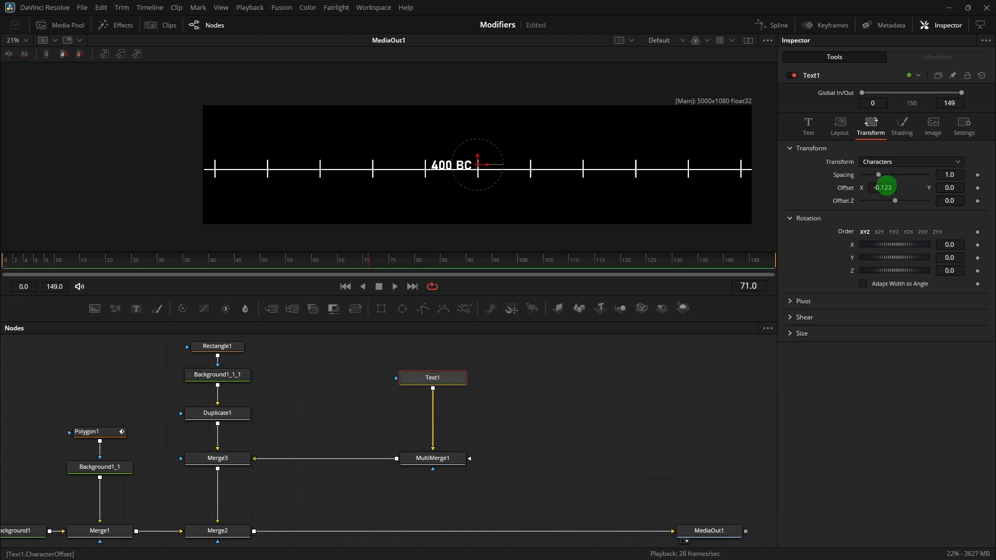
double_click(848, 190)
click(811, 128)
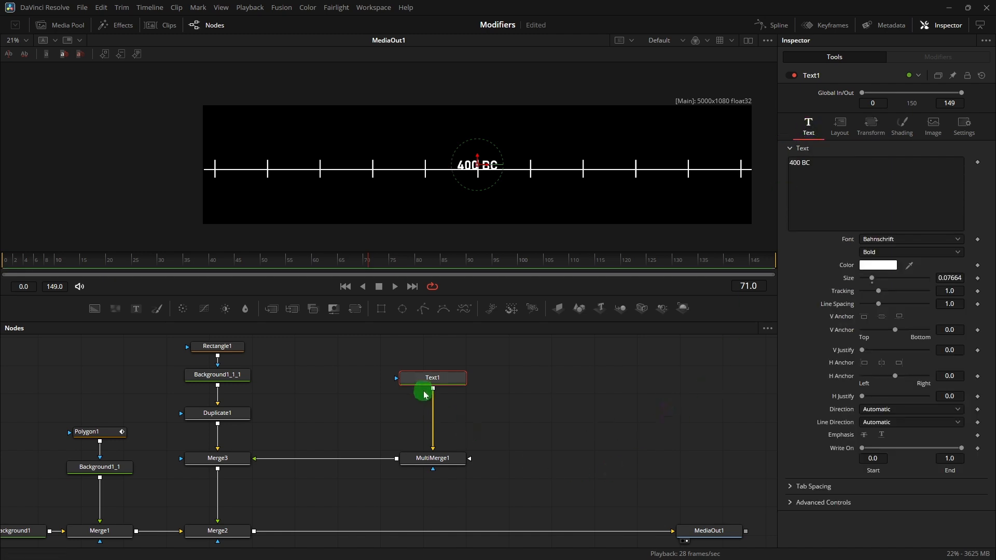
Insert a Transform node after Text1 and place the label above the first tick with center X -0.701 and Y 0.6116.
click(357, 311)
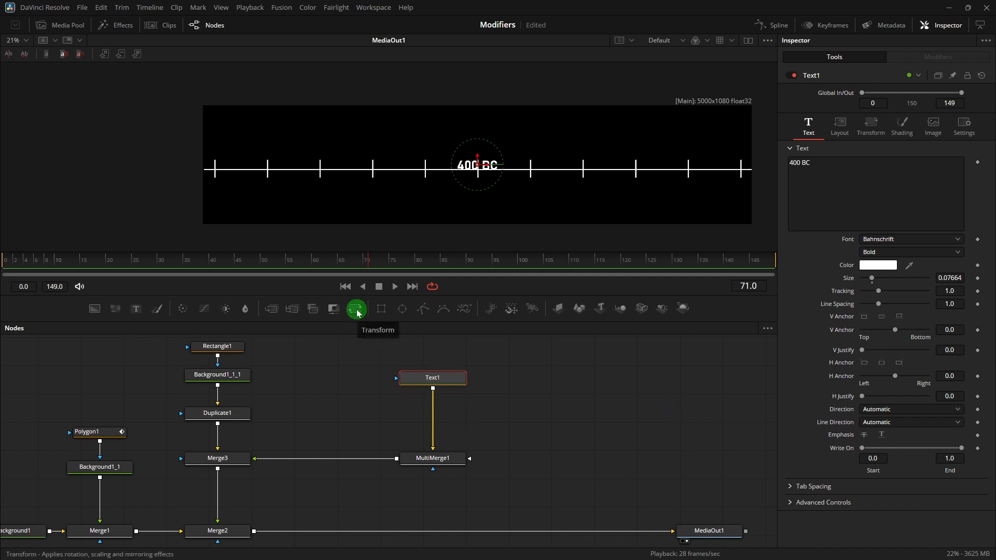
click(356, 311)
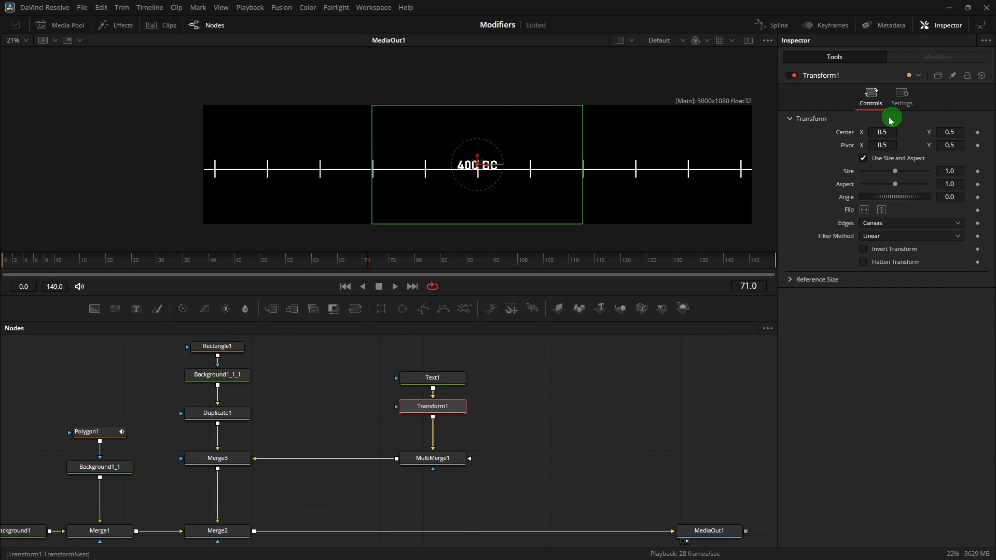
drag(888, 132, 252, 198)
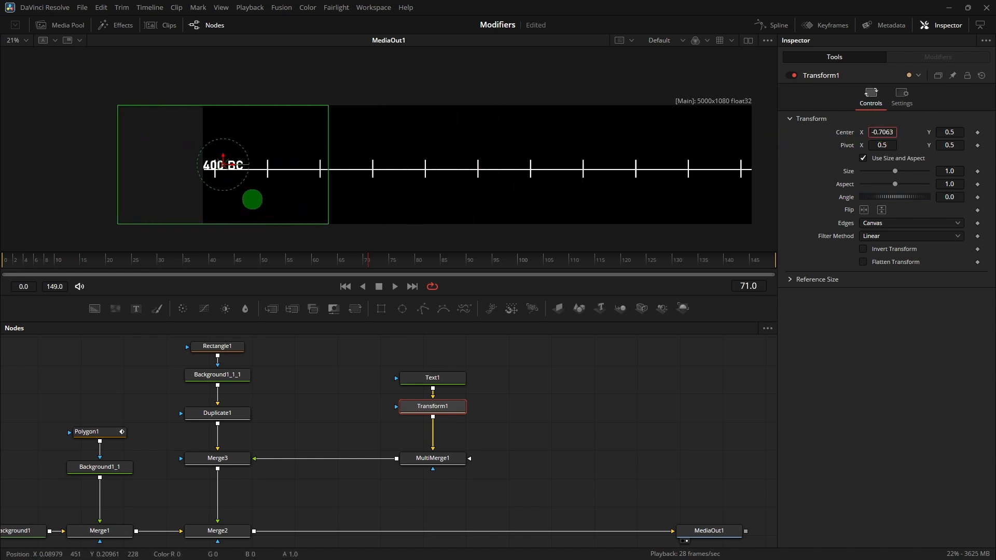
click(952, 132)
drag(949, 131, 929, 167)
click(618, 417)
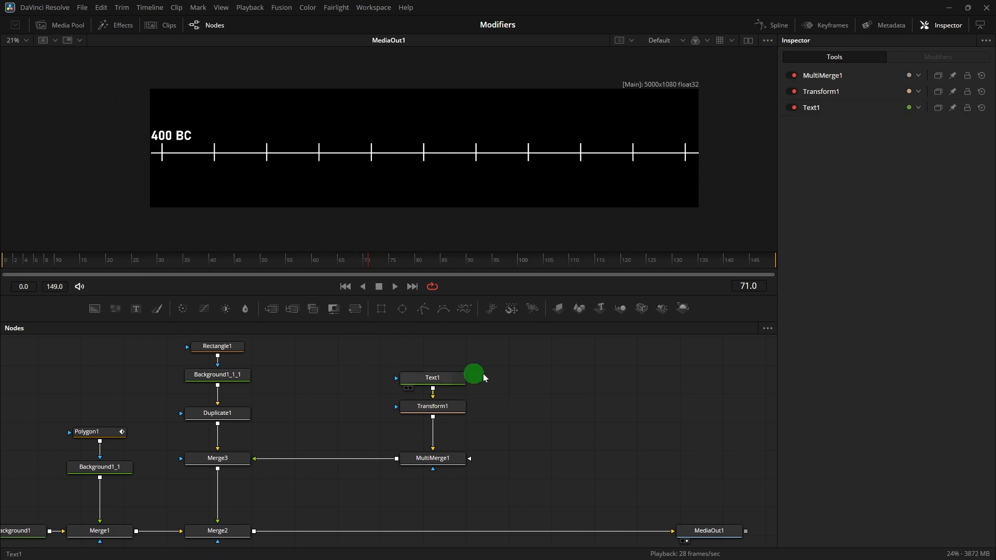
Duplicate the Text1 and Transform1 nodes together beside the originals.
drag(387, 367, 511, 435)
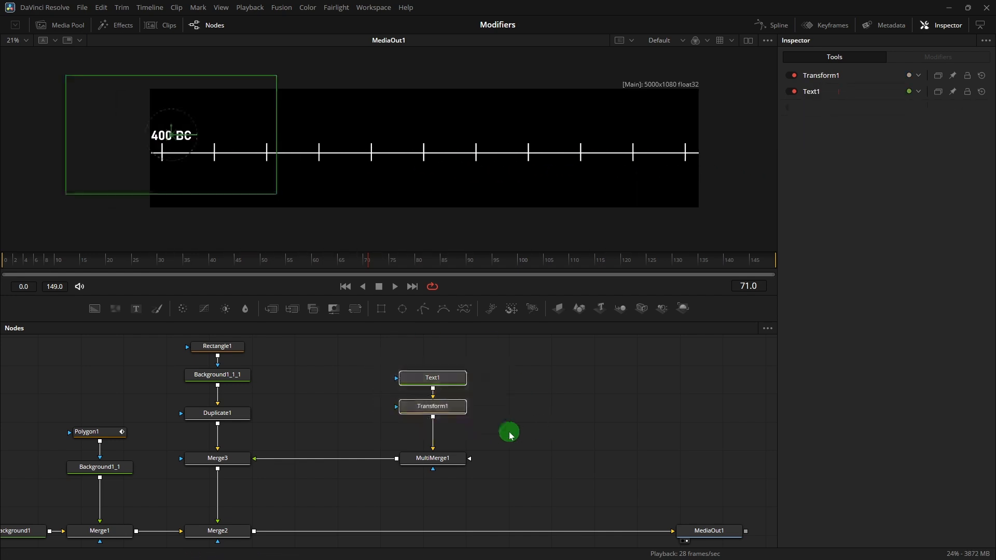
key(ctrl+c)
key(ctrl+v)
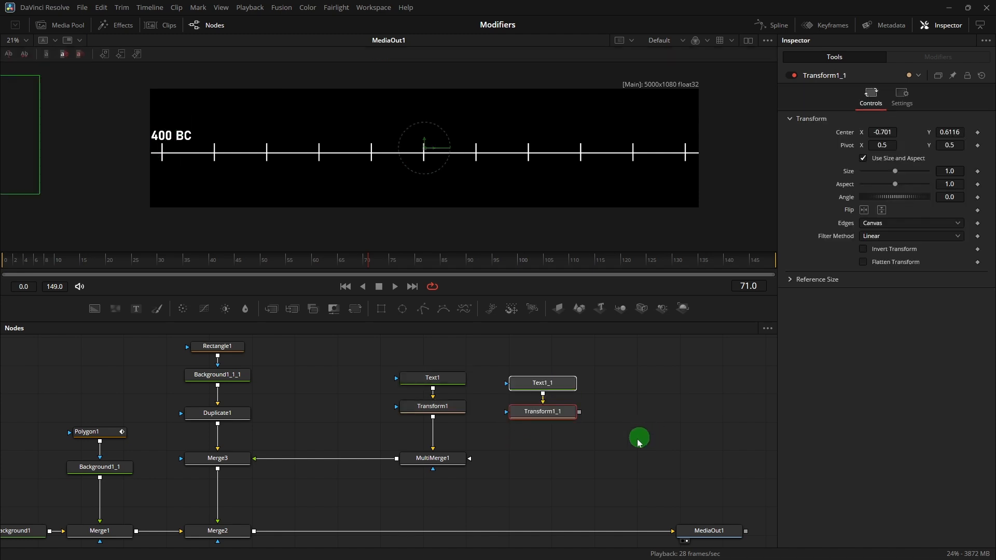
Feed the duplicated label nodes into MultiMerge1 as a "600 BC" label placed above the second tick.
drag(580, 414, 435, 460)
click(628, 403)
click(550, 384)
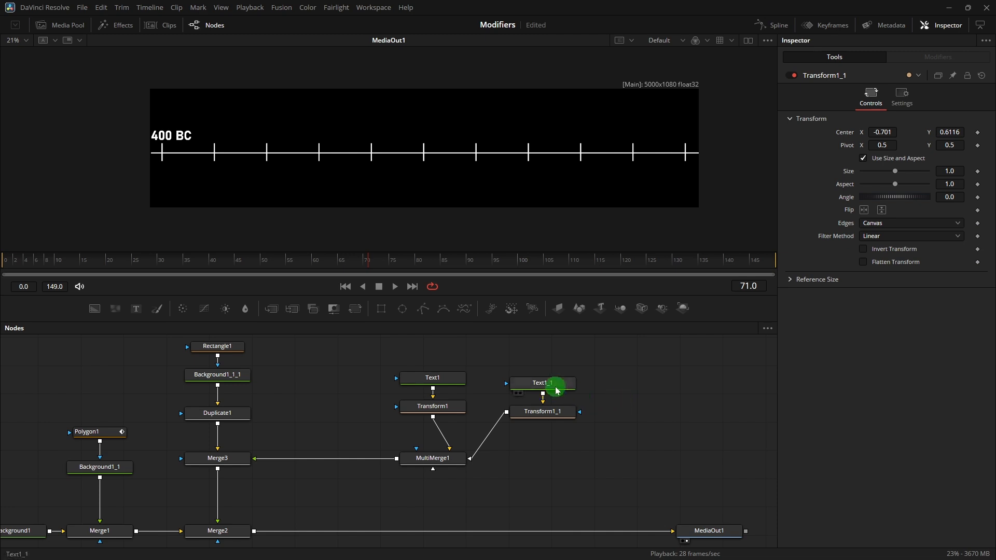
click(794, 162)
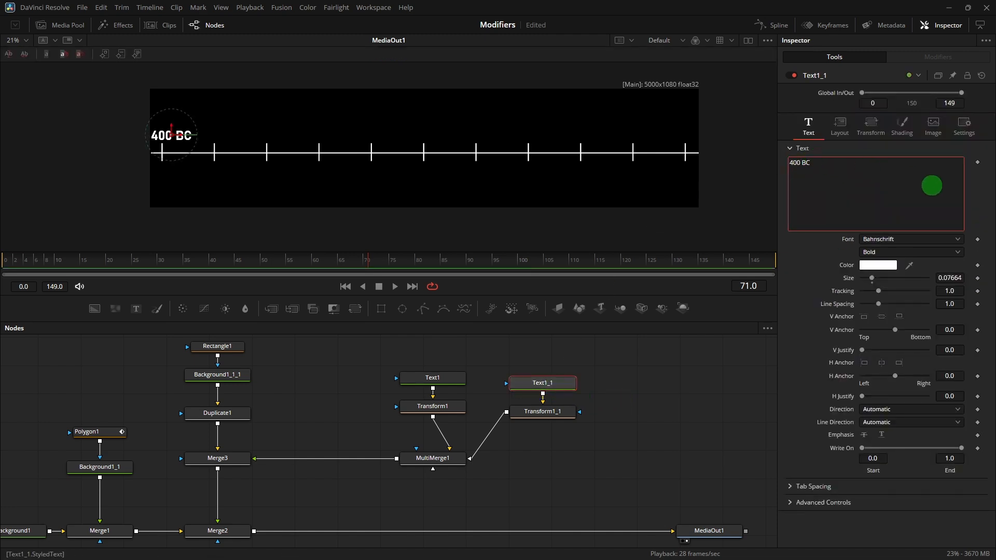
key(BackSpace)
text(6)
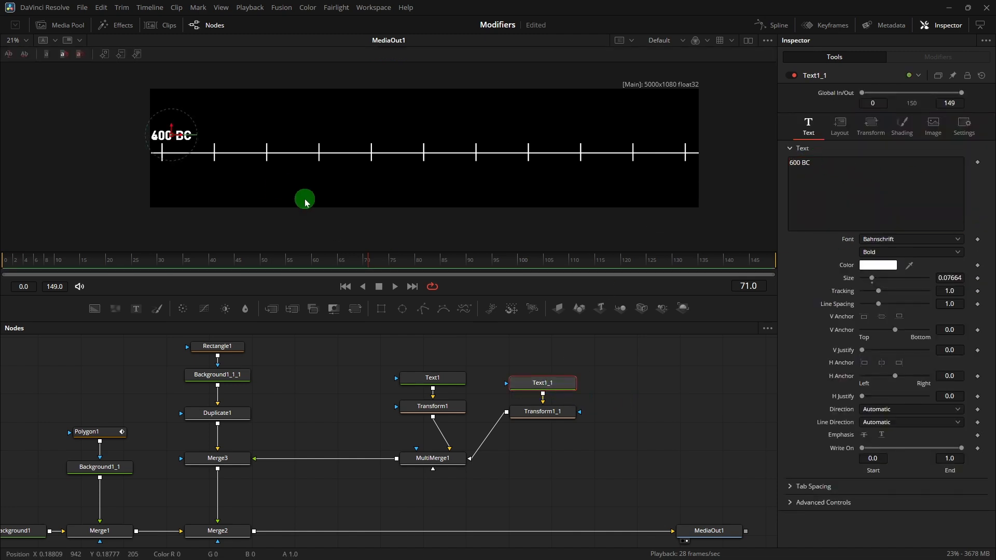
click(539, 415)
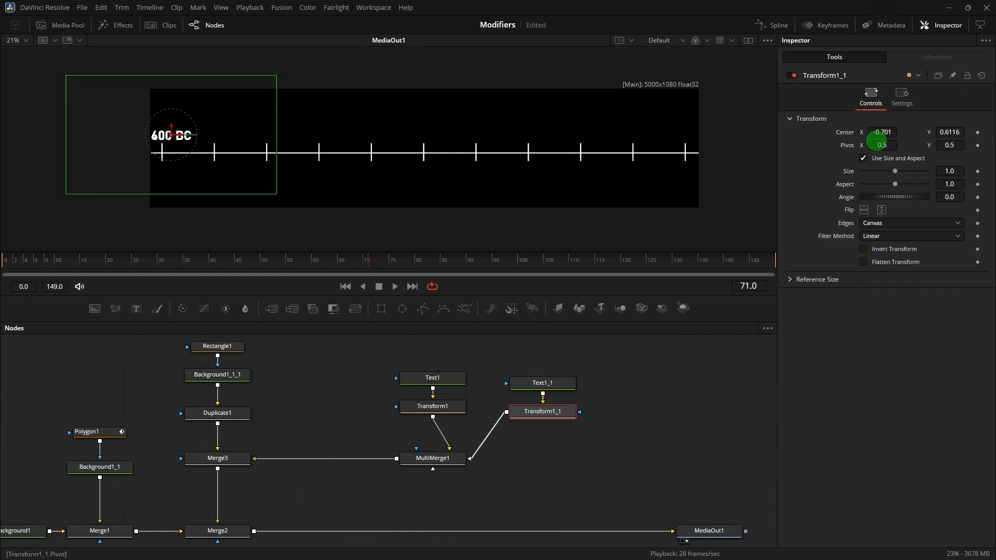
drag(882, 132, 665, 305)
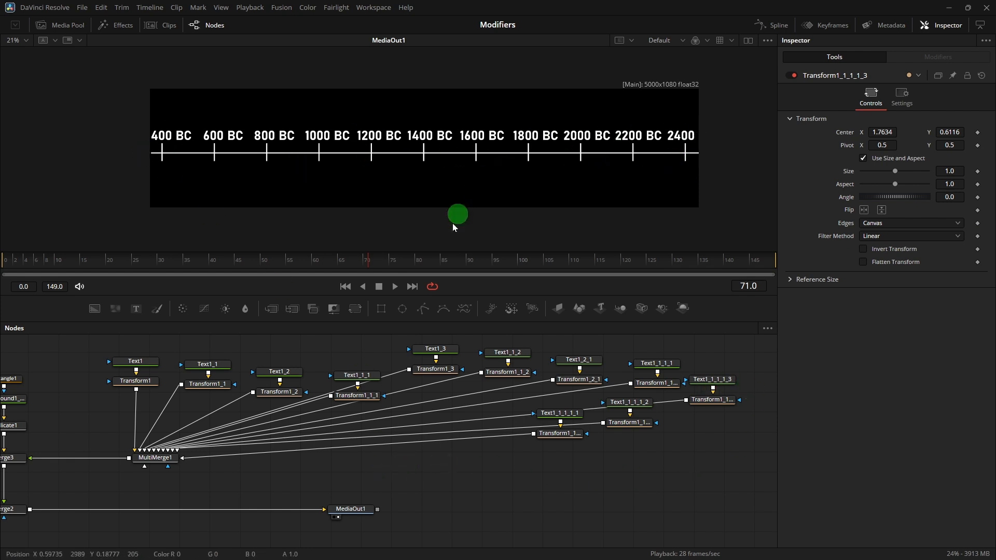
Group MultiMerge1 with all the date-label Text and Transform nodes, and place the group beside Merge3.
drag(423, 476, 487, 469)
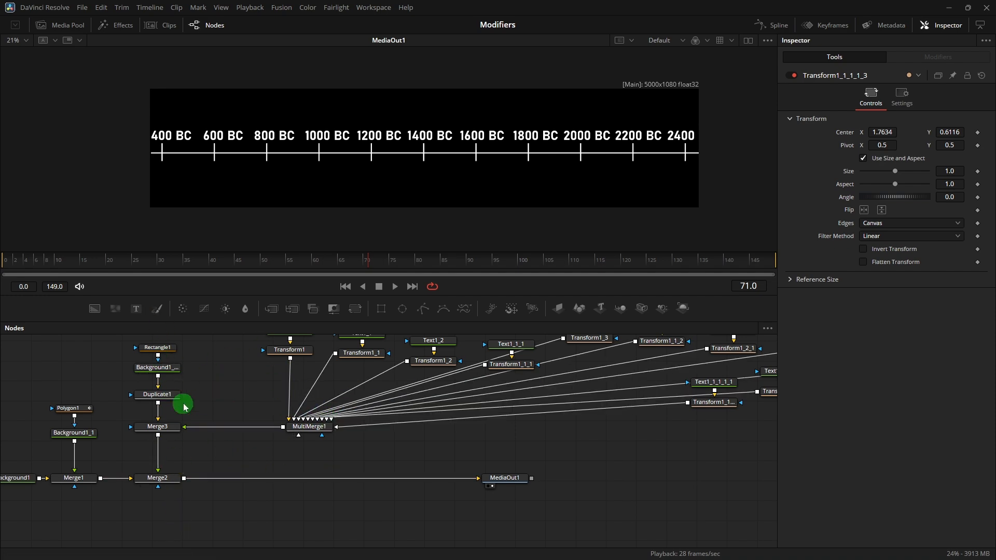
scroll(577, 480, up, 3)
scroll(577, 480, down, 4)
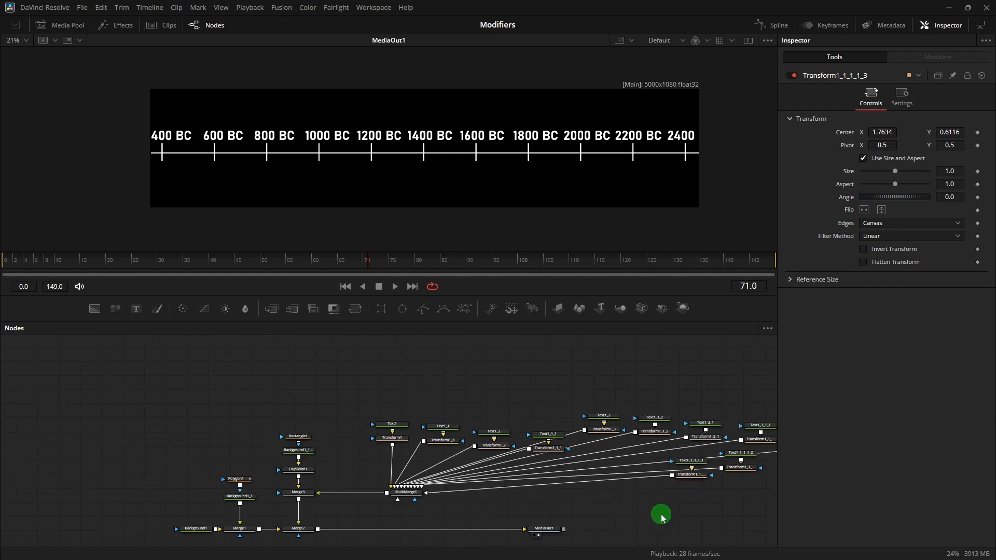
drag(220, 374, 698, 476)
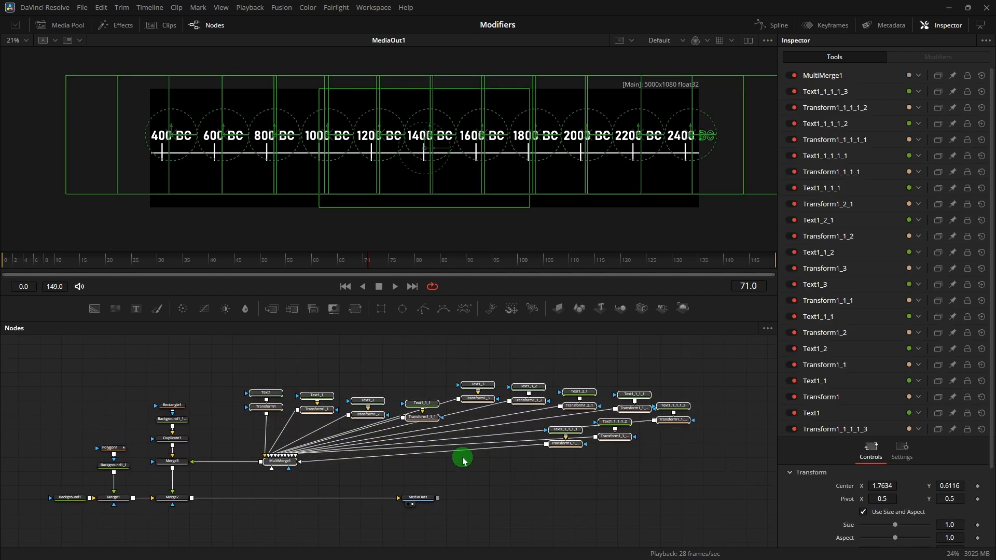
key(ctrl+g)
drag(475, 390, 254, 472)
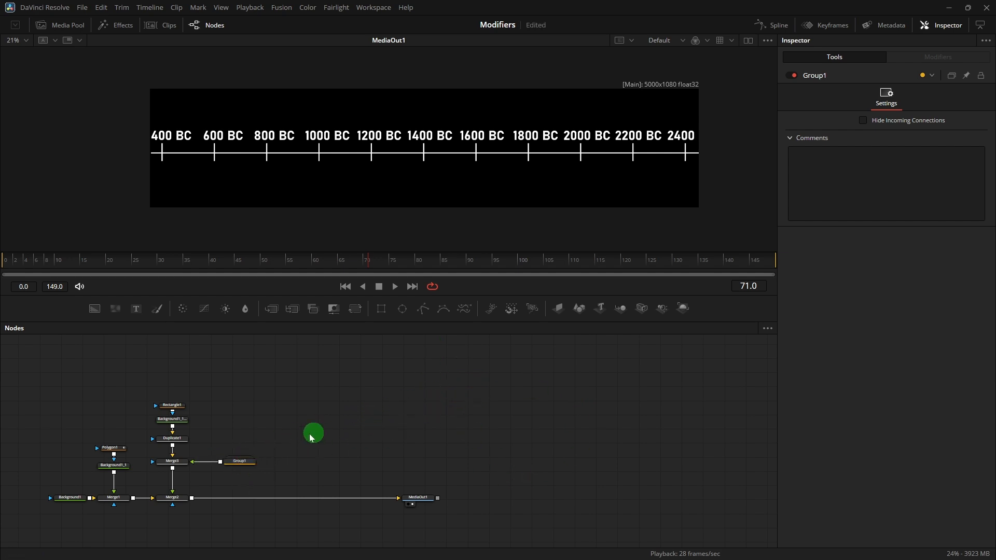
Rename the date-label group as "text".
drag(315, 450, 523, 381)
scroll(523, 380, up, 2)
scroll(496, 402, down, 1)
click(418, 406)
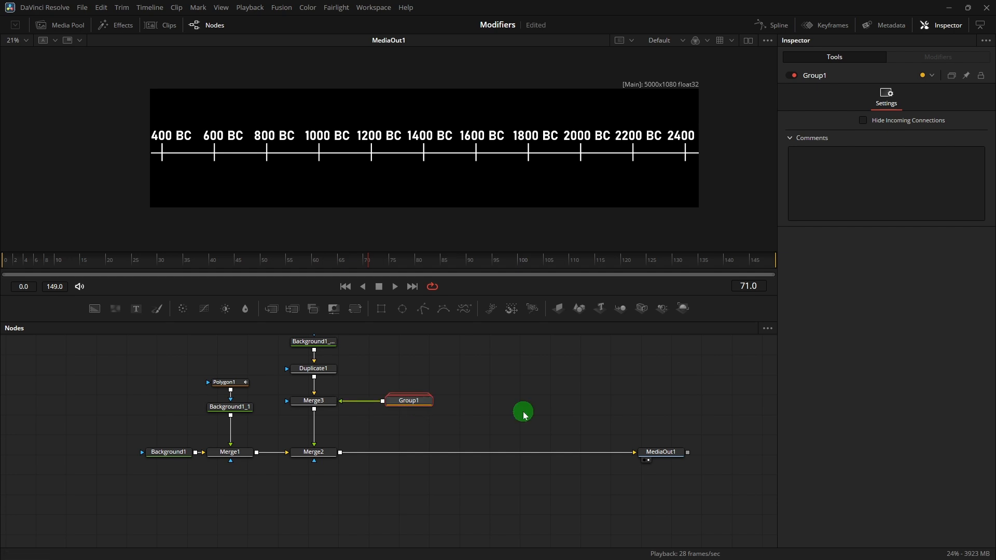
key(F2)
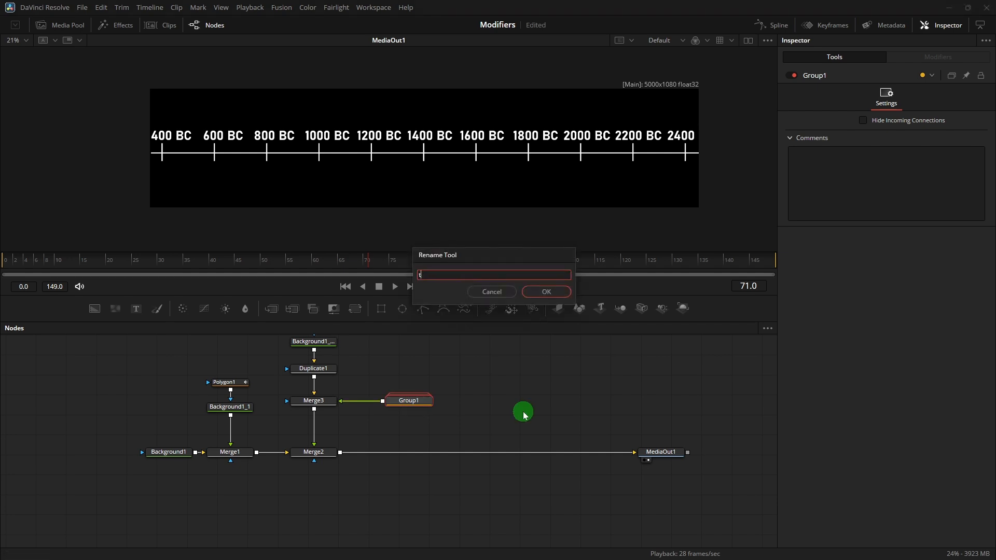
text(text)
click(546, 292)
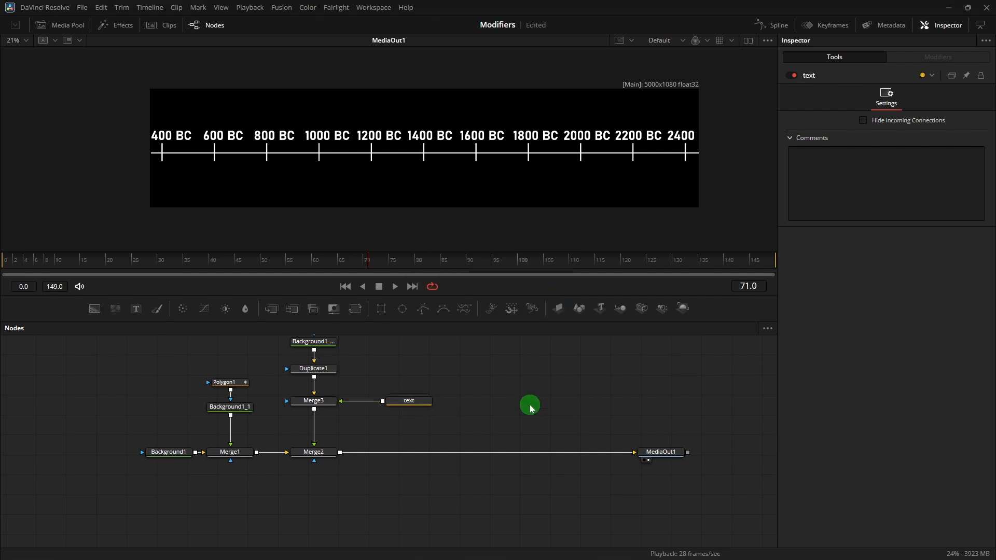
Add a Background node merged over the output of Merge2 and set its color to bright green.
drag(530, 405, 507, 407)
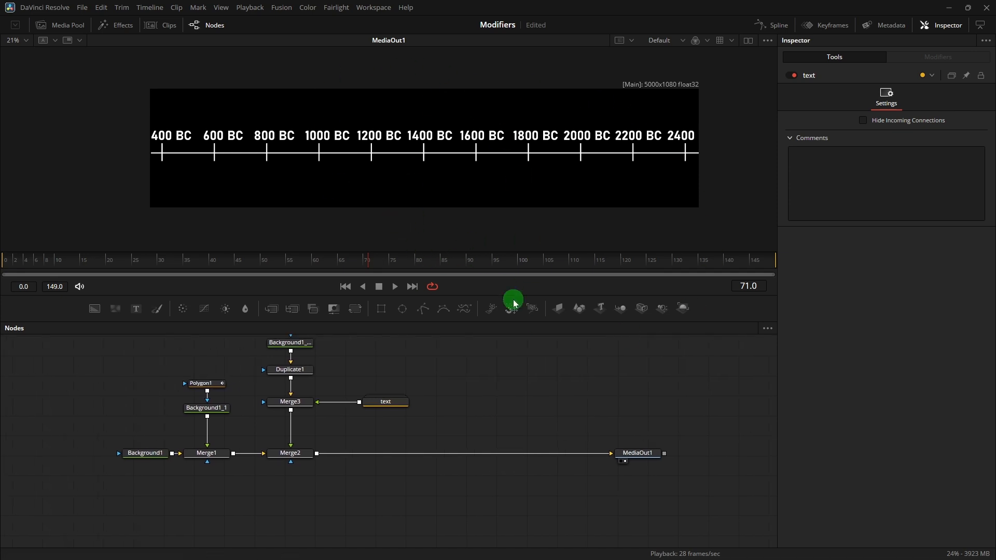
click(95, 309)
drag(483, 370, 318, 458)
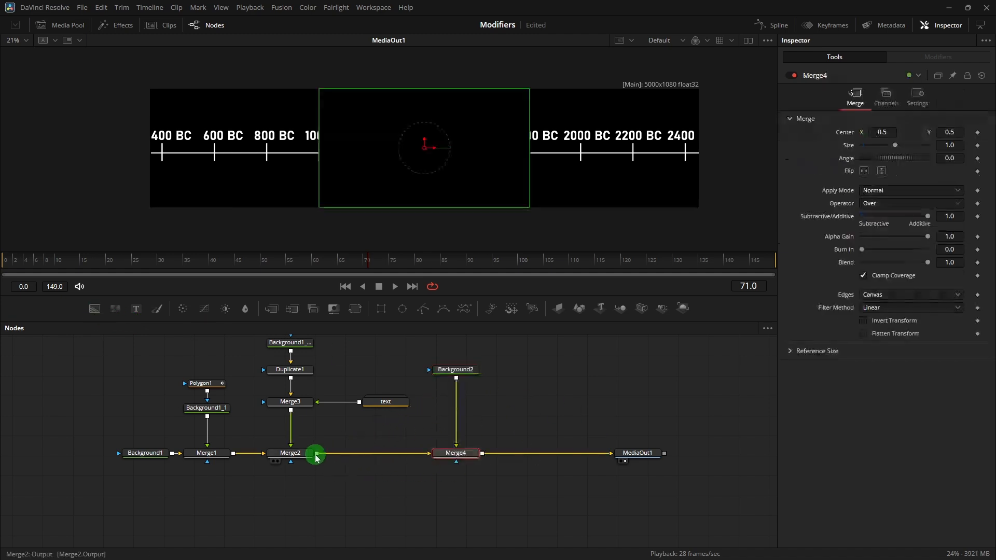
click(460, 371)
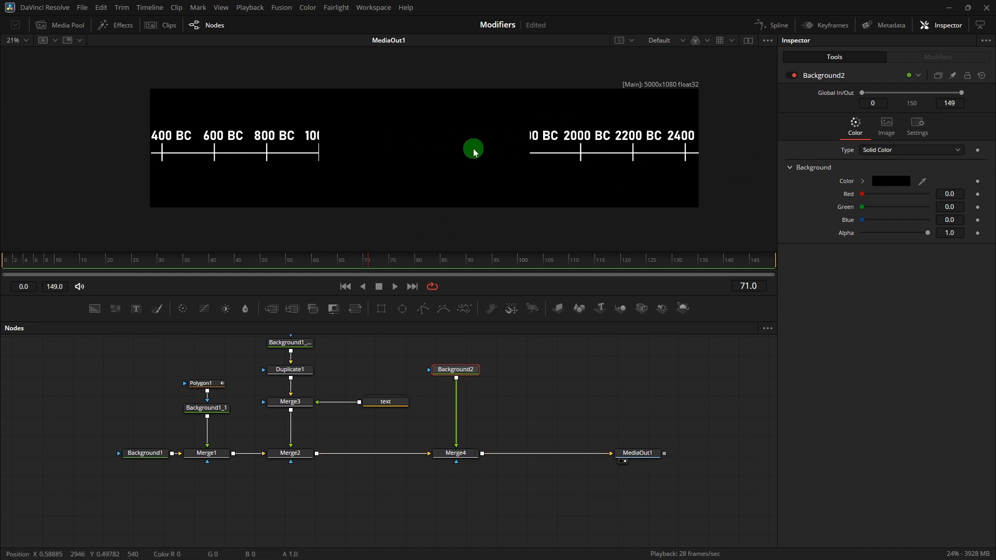
click(901, 186)
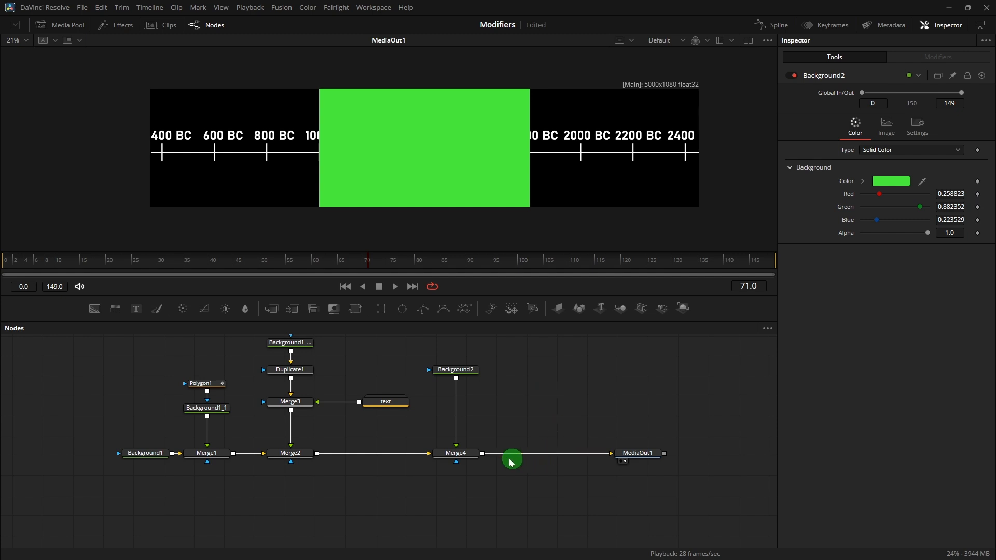
Swap the inputs of Merge4 so that Background2 becomes its background and the timeline its foreground.
click(457, 454)
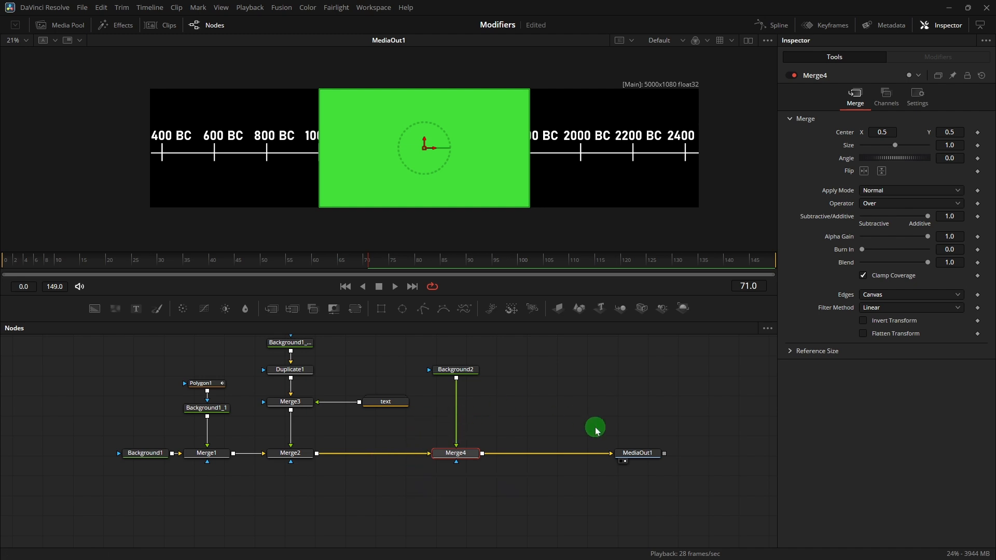
key(ctrl+t)
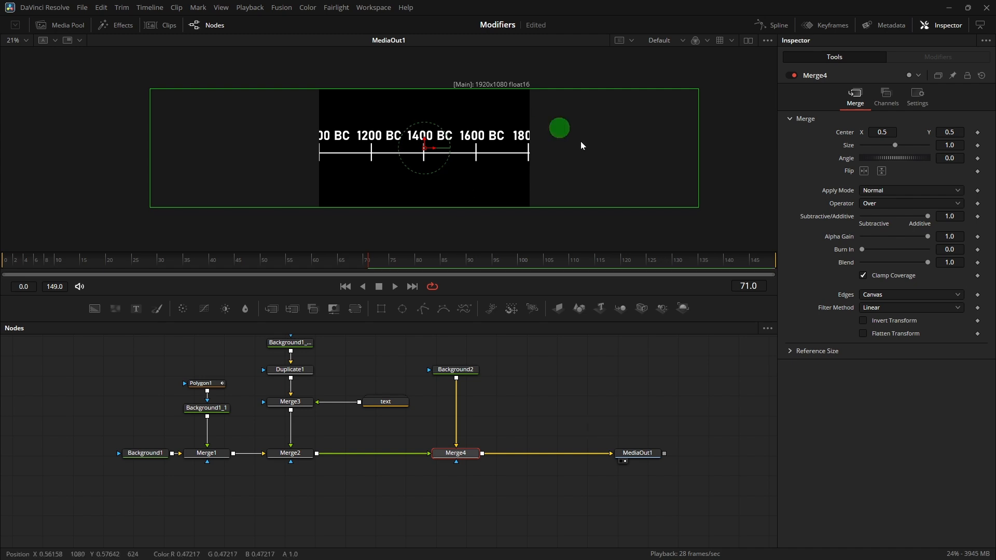
right_click(457, 460)
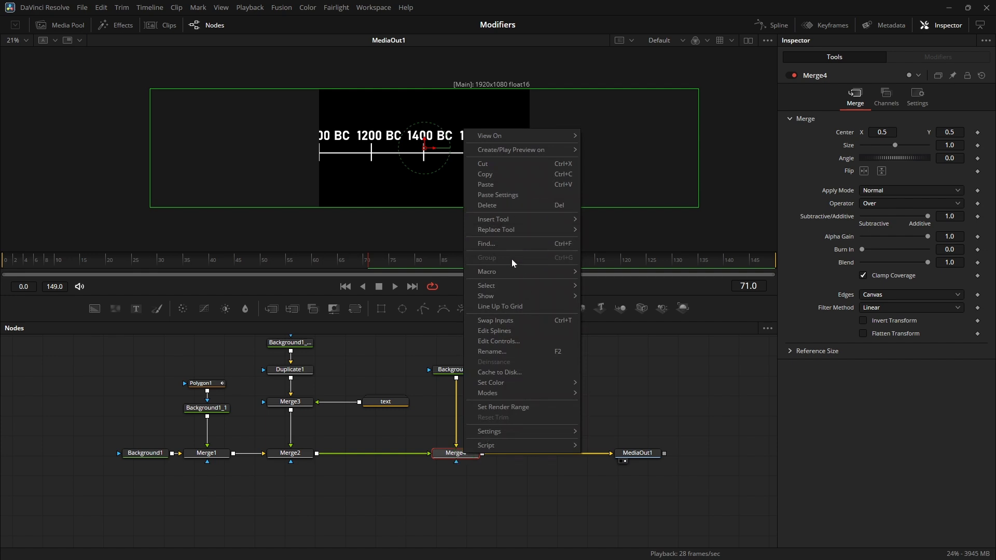
click(538, 322)
click(303, 453)
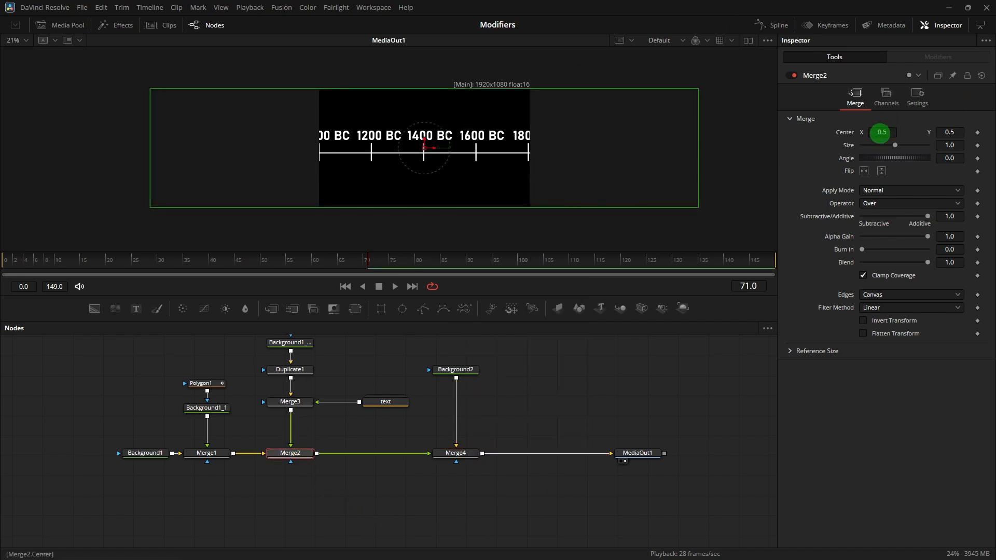
drag(880, 132, 884, 171)
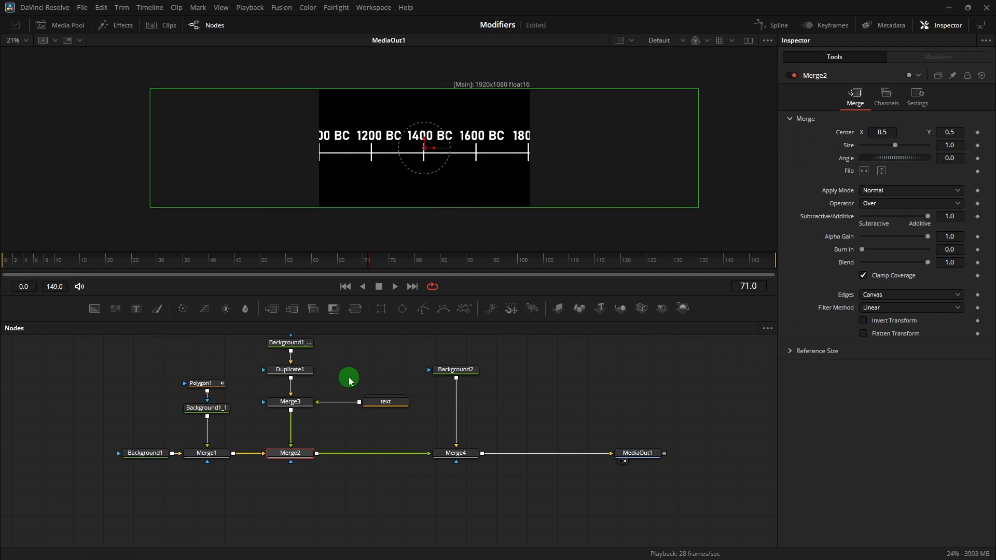
click(29, 40)
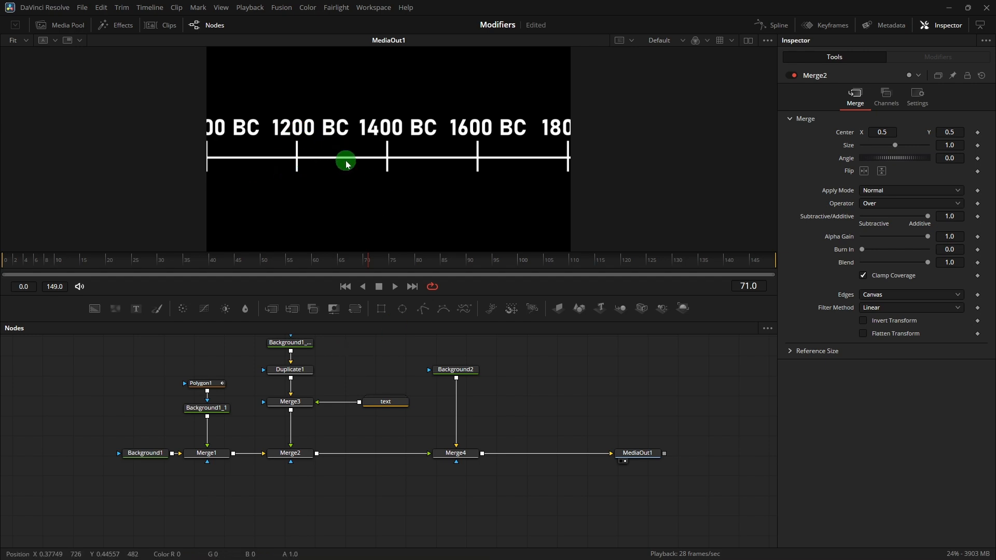
click(213, 455)
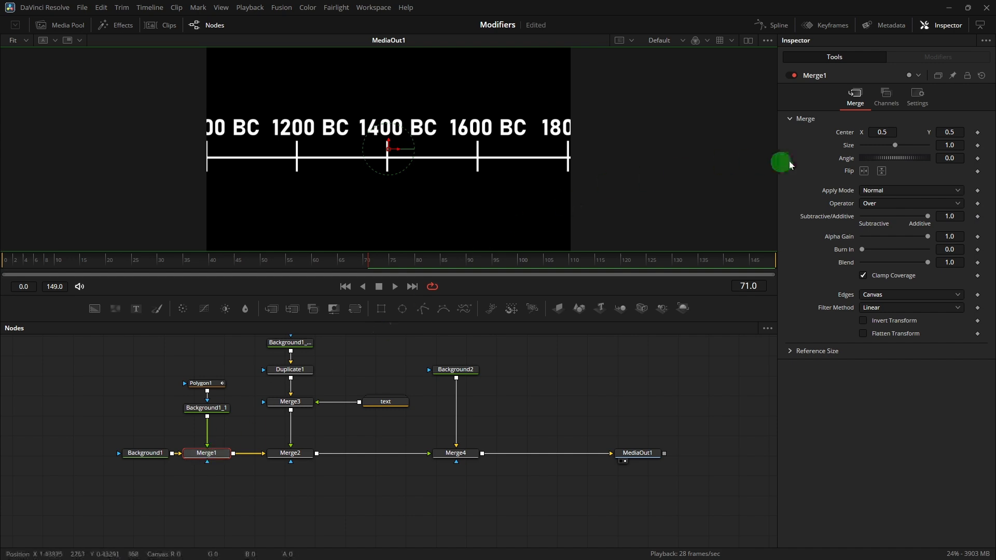
drag(951, 145, 586, 148)
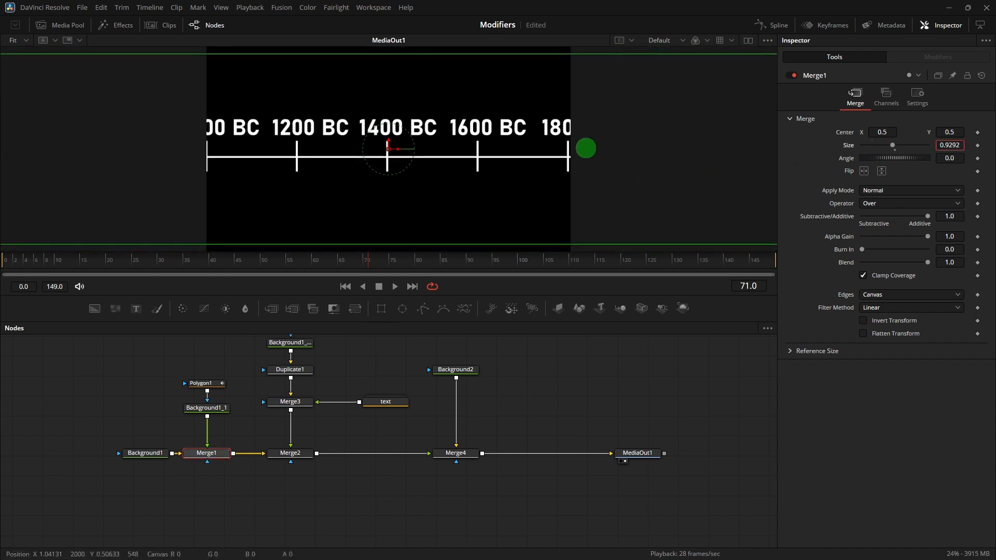
double_click(852, 148)
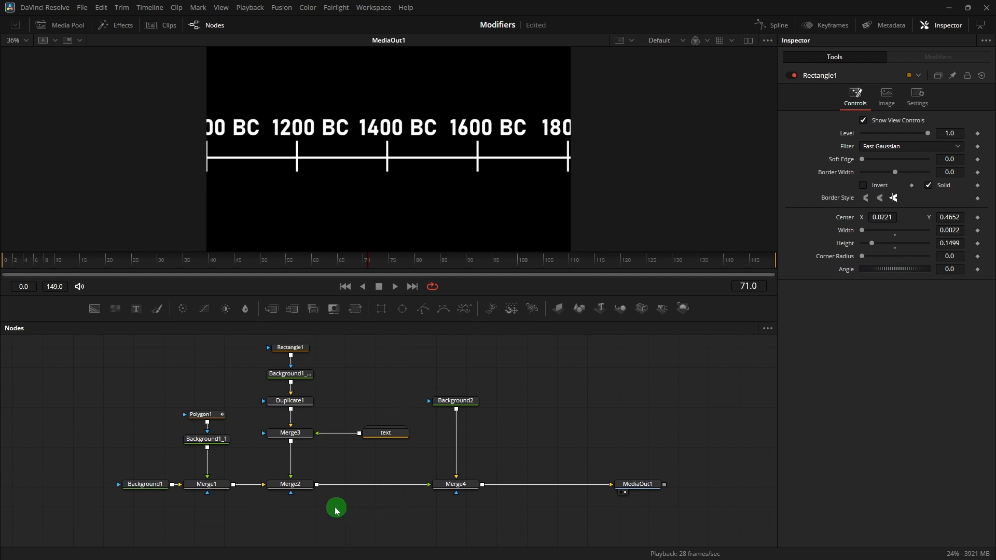
Scale down the ticks and date labels by setting the Merge2 size to 0.6245.
click(293, 488)
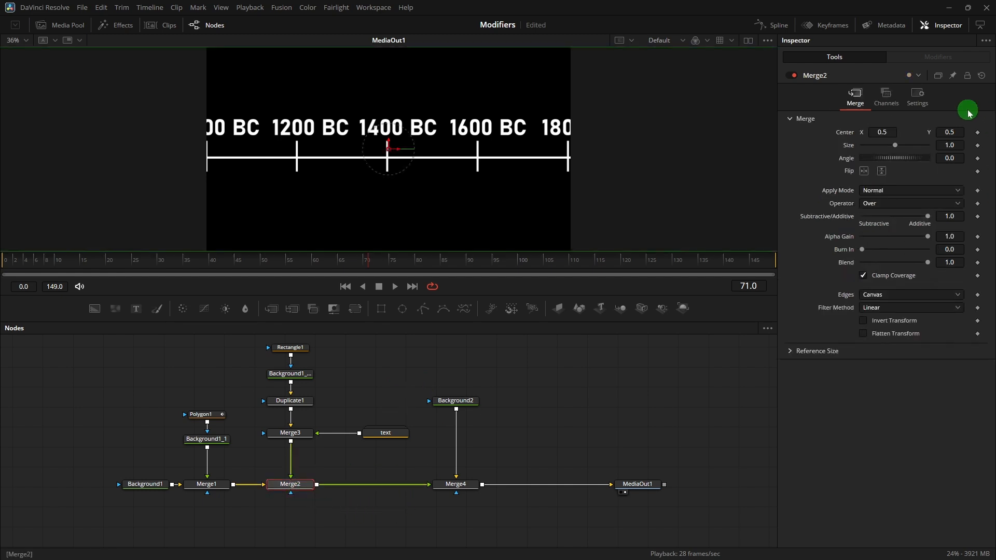
drag(956, 145, 522, 88)
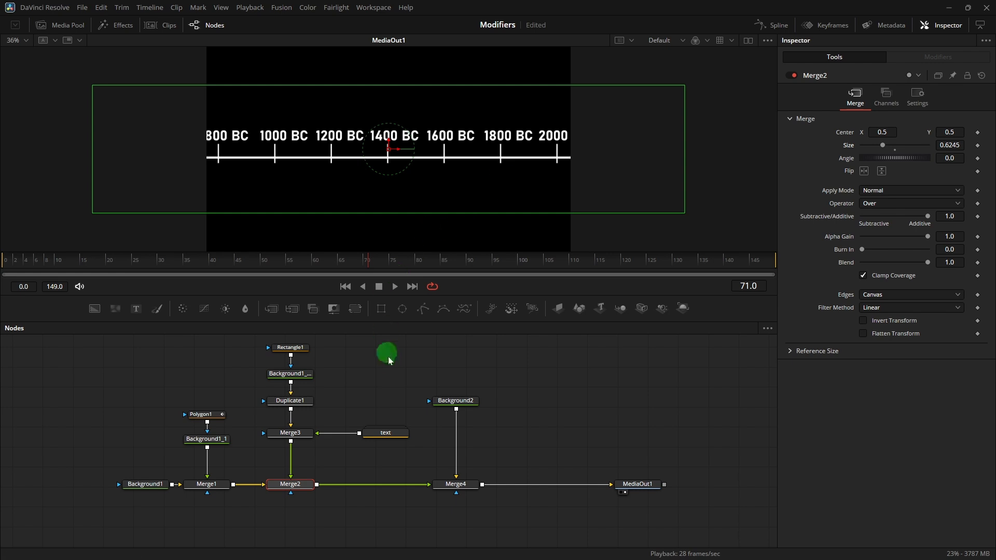
Set the Merge3 size to 0.6512 and its center to X 0.4962 and Y 0.5244 to reduce and reposition the date labels.
click(297, 436)
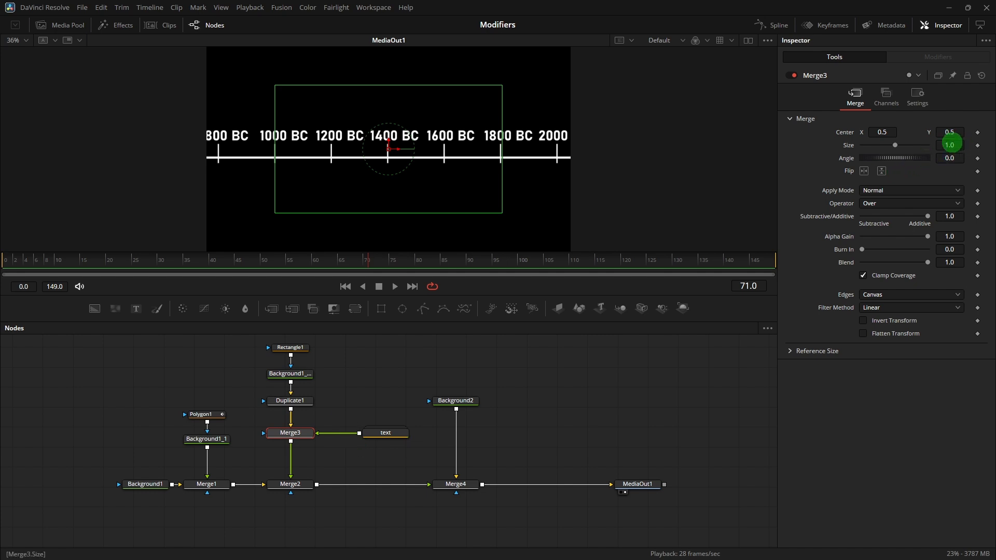
drag(956, 144, 128, 147)
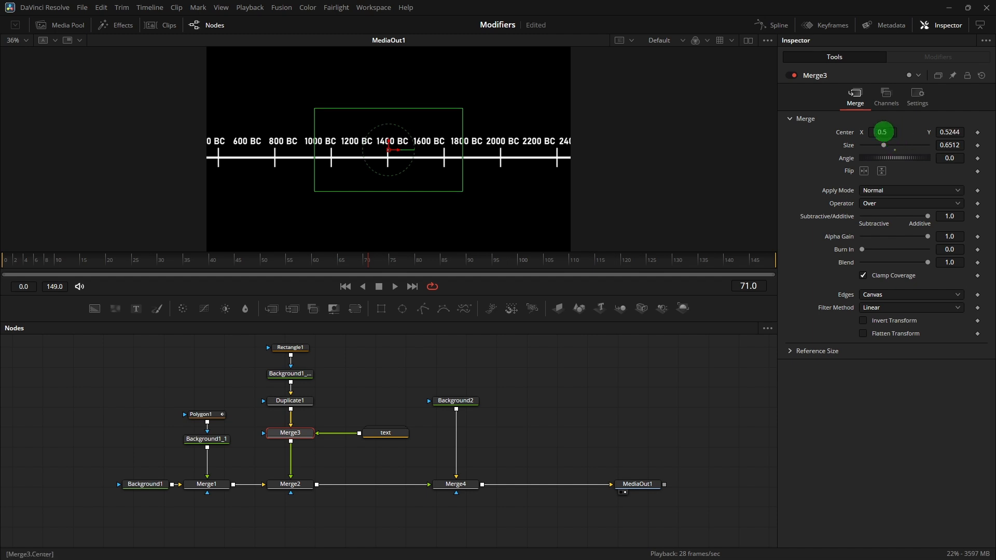
drag(882, 132, 56, 188)
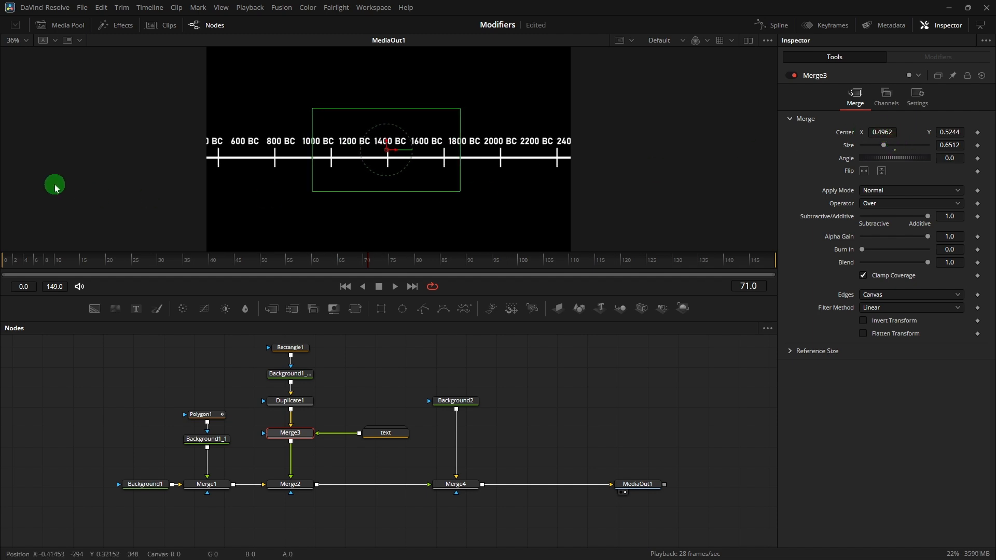
scroll(371, 173, down, 1)
scroll(336, 173, up, 3)
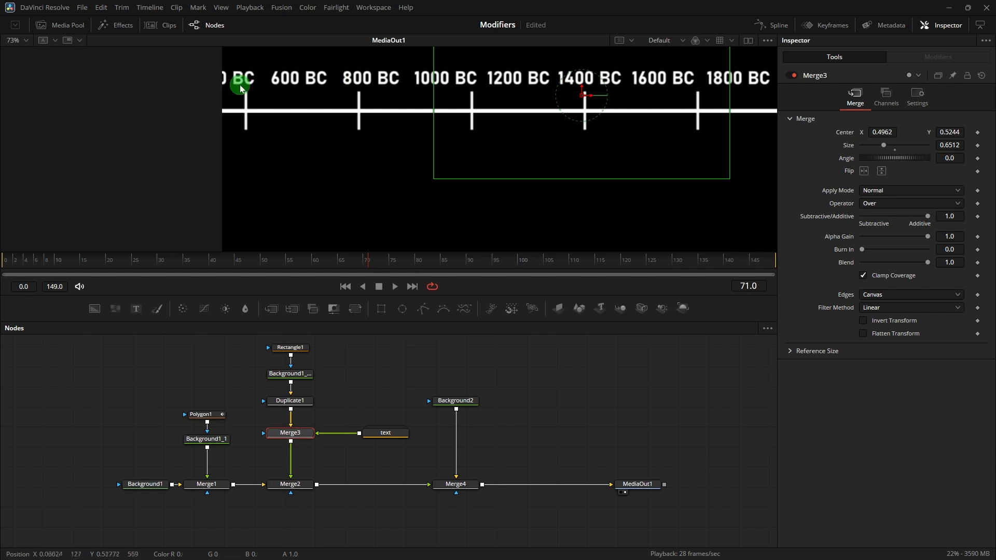
scroll(540, 113, down, 3)
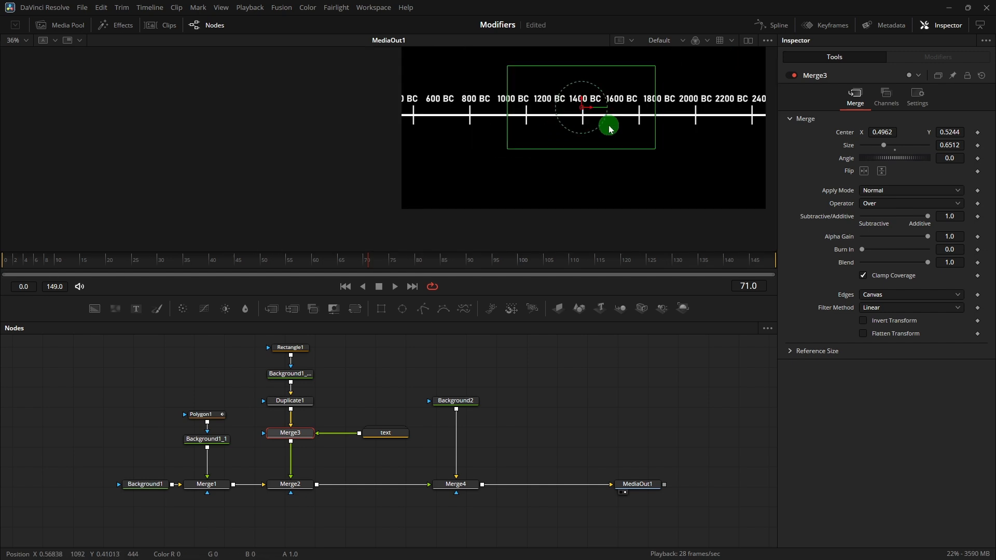
drag(690, 167, 606, 196)
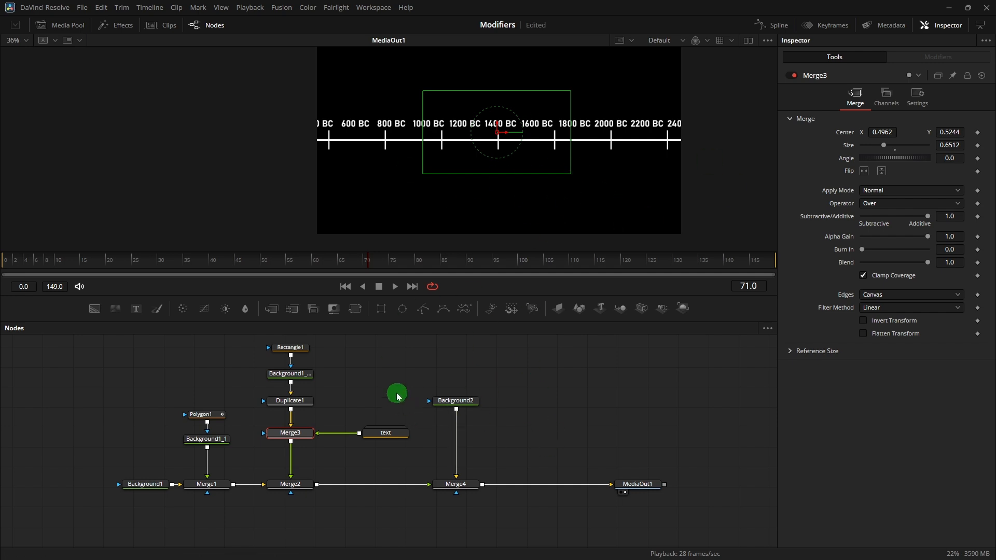
Move Background2 and Merge4 together farther along the node chain from Merge2, and shift MediaOut1 beyond them.
drag(417, 384, 590, 488)
click(638, 454)
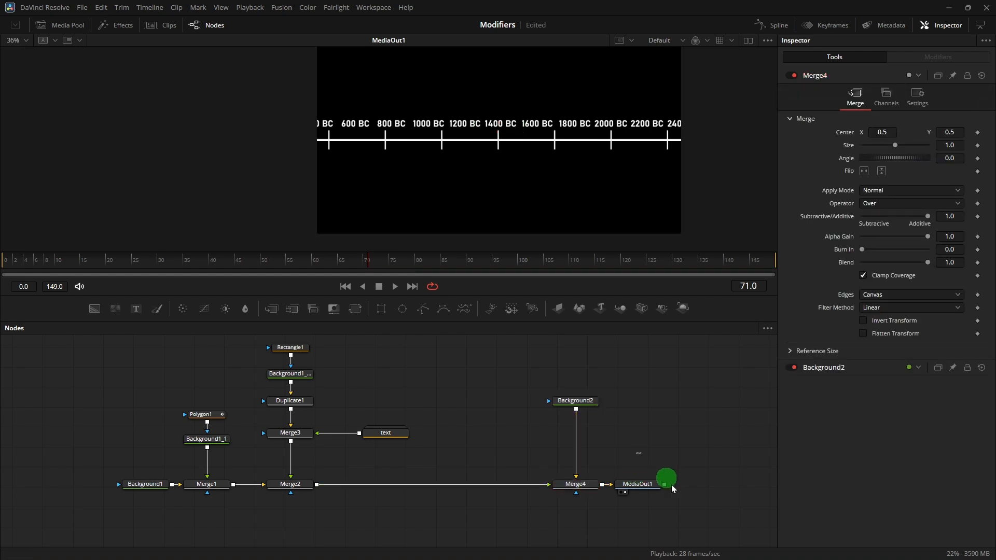
drag(653, 484, 772, 485)
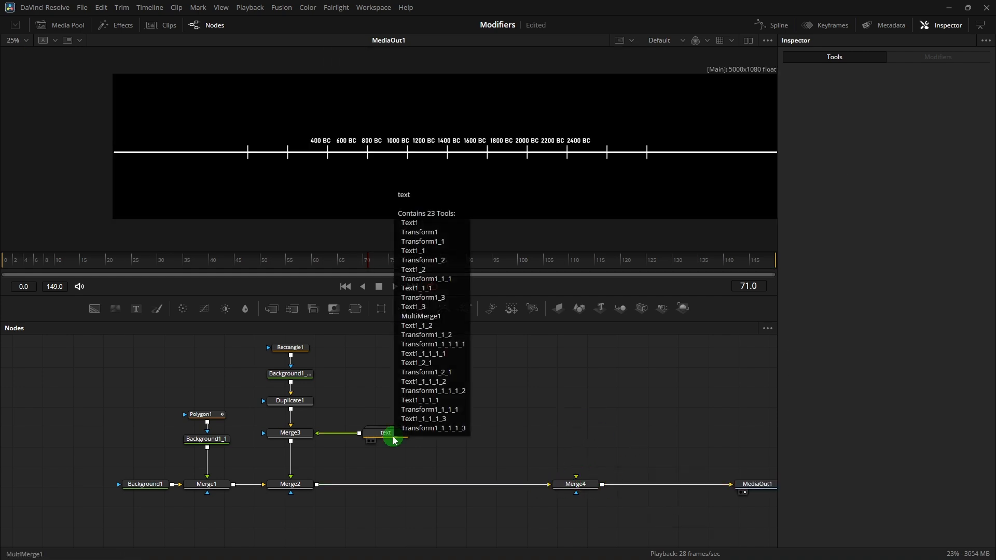
Open the text group and align the first two labels with their ticks, setting center X to -1.353 for "400 BC" and -0.9701 for "600 BC".
double_click(395, 440)
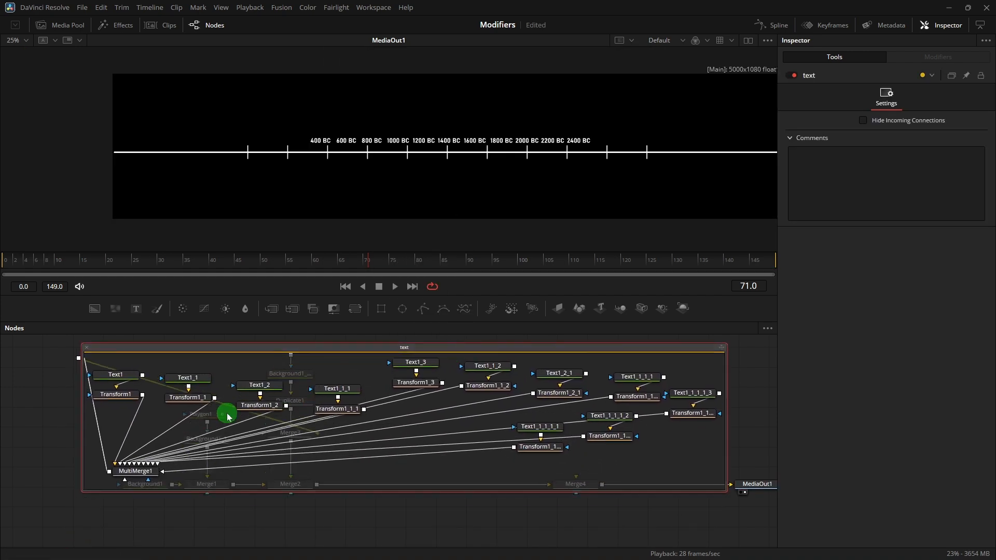
click(118, 399)
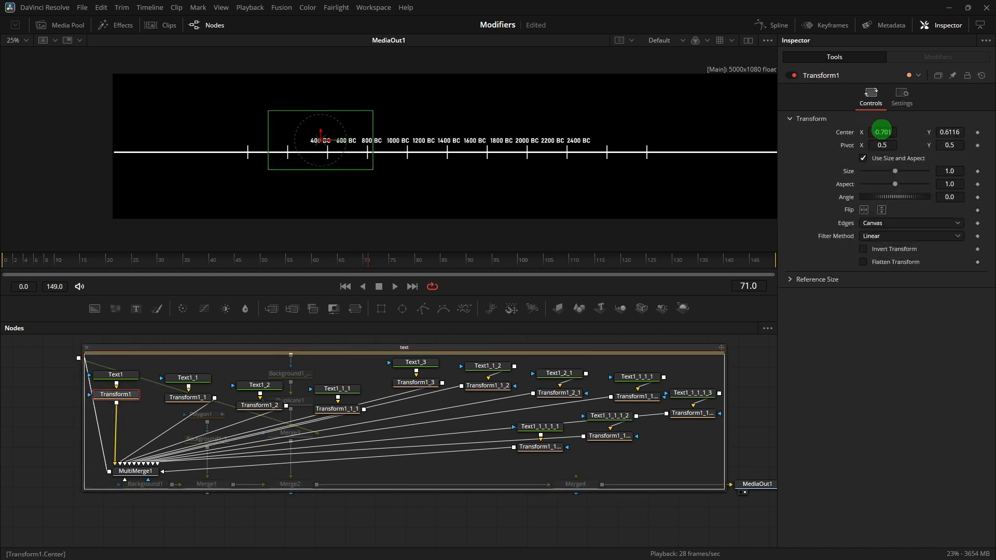
drag(882, 130, 545, 134)
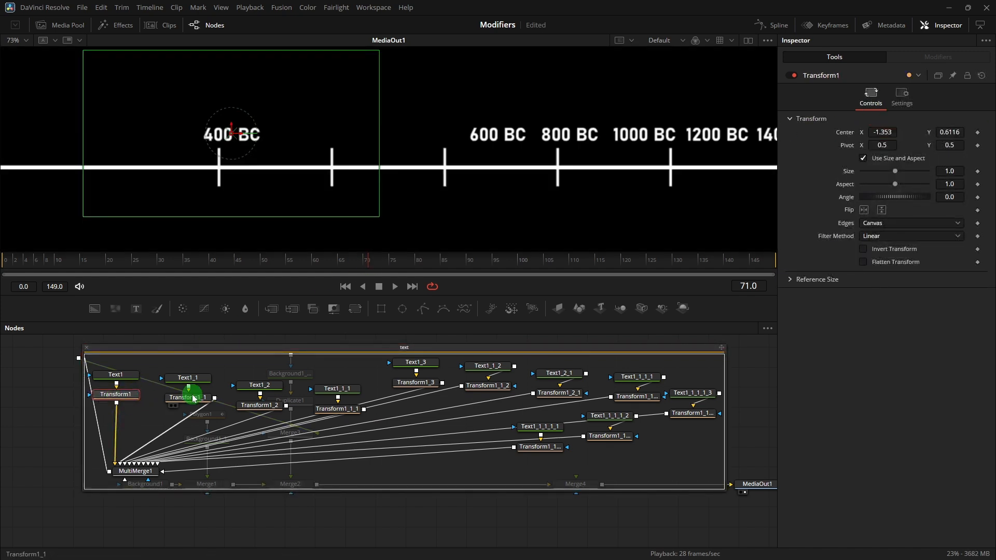
click(193, 397)
drag(891, 131, 2, 26)
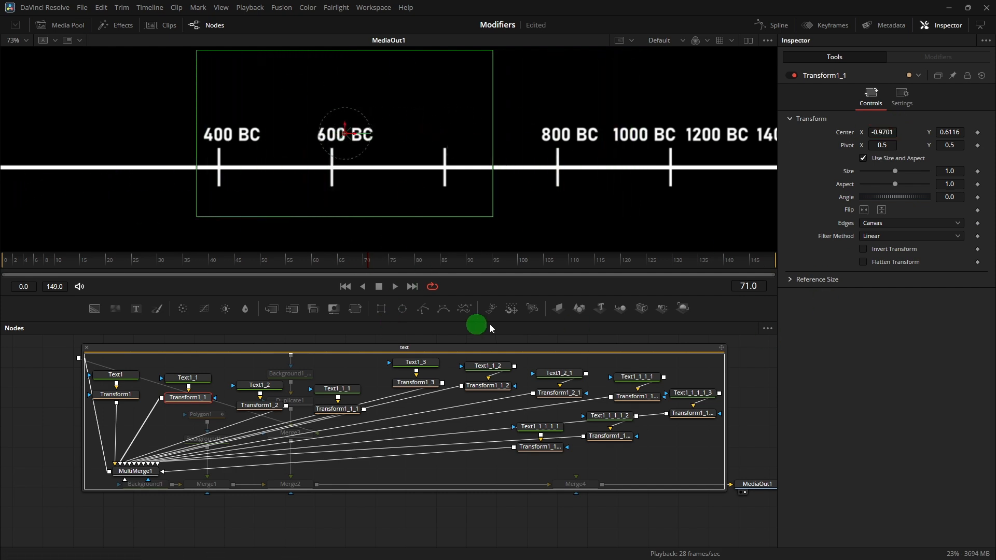
Align the remaining date labels through "2400 BC" with their ticks, placing "1000 BC" at center X -0.2165, and collapse the text group.
click(337, 409)
drag(882, 132, 761, 132)
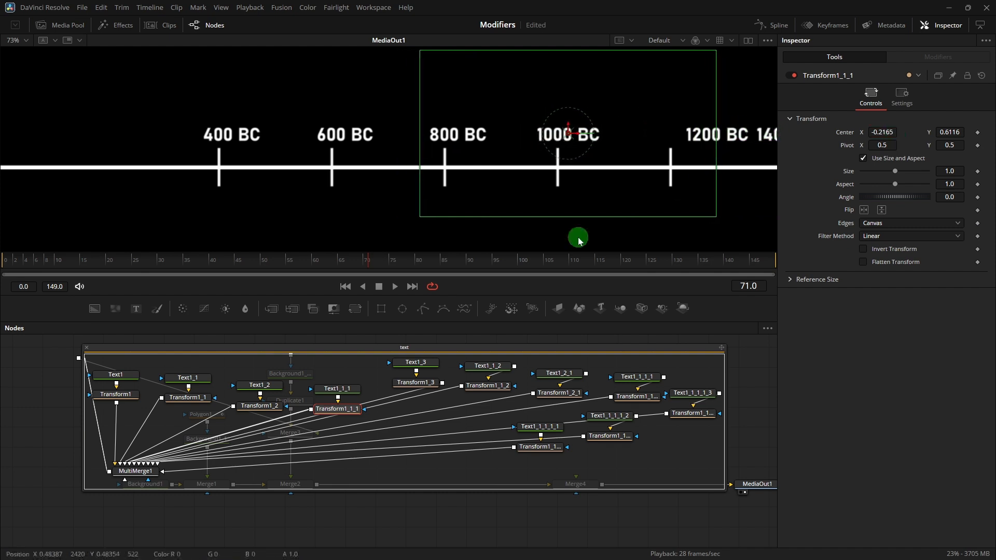
click(427, 388)
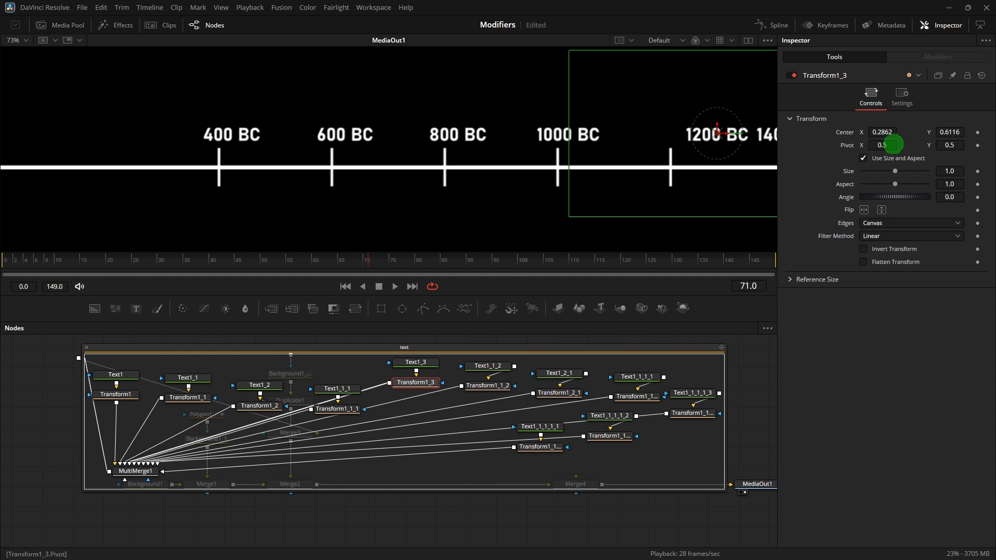
drag(892, 132, 438, 130)
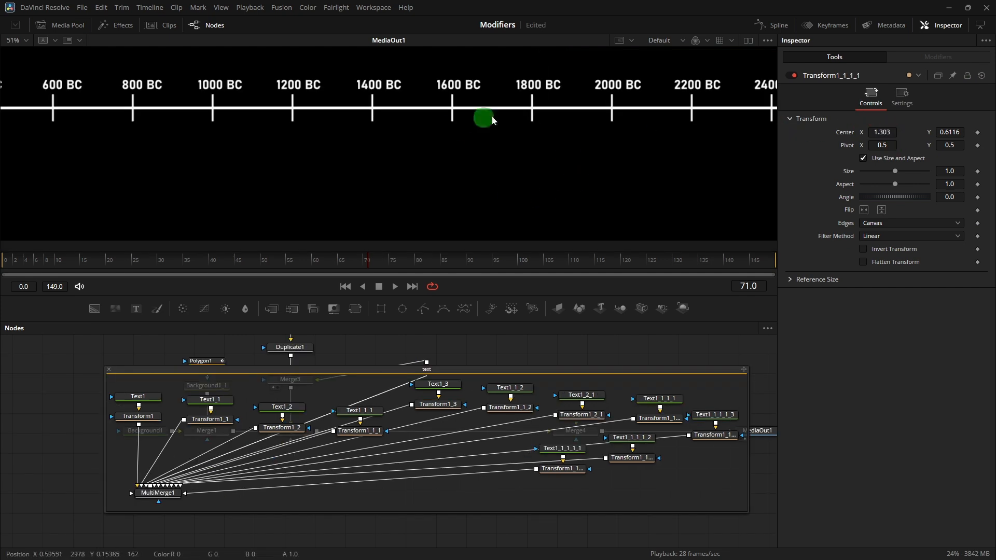
scroll(585, 151, down, 2)
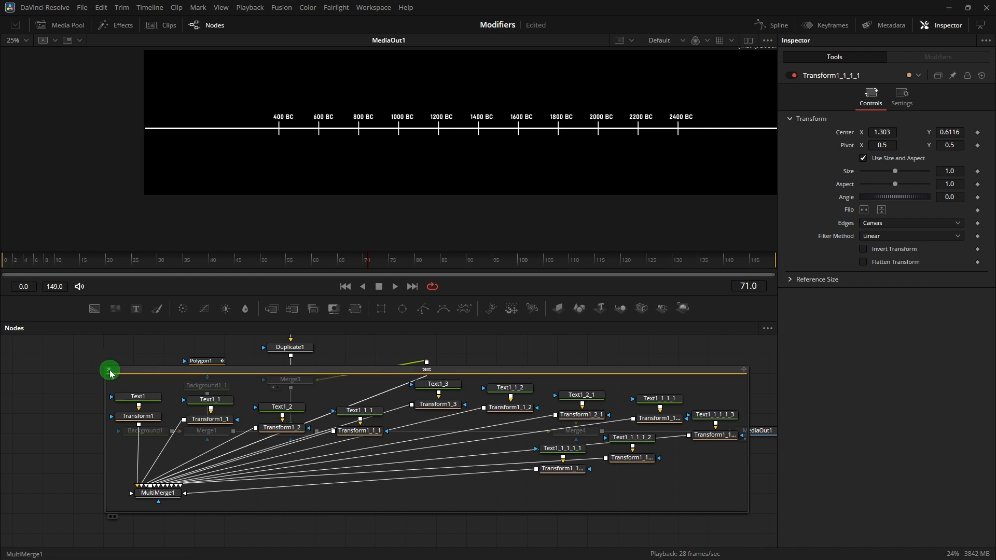
click(111, 376)
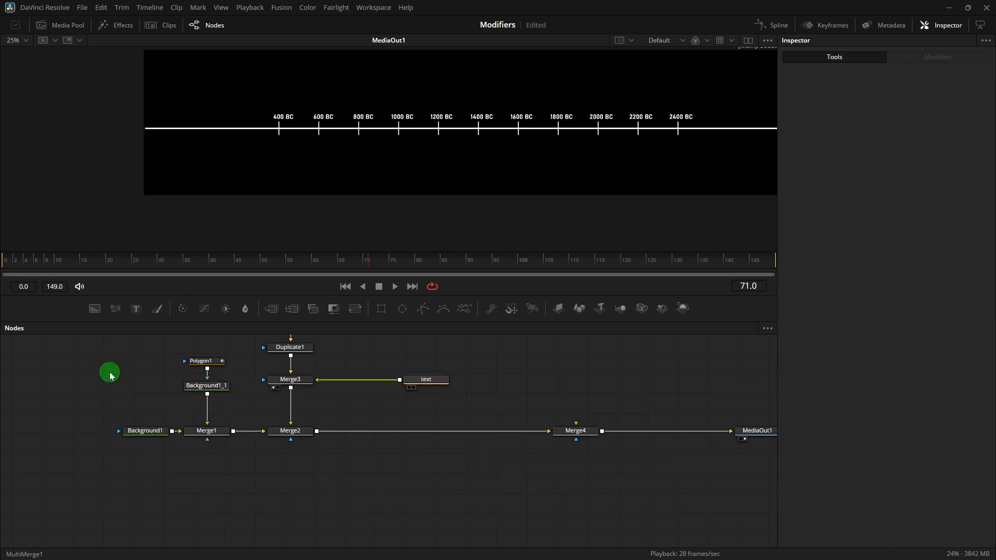
Add a new Background node, connect it to Merge4, and swap the merge inputs so the background sits behind the timeline.
scroll(599, 207, down, 2)
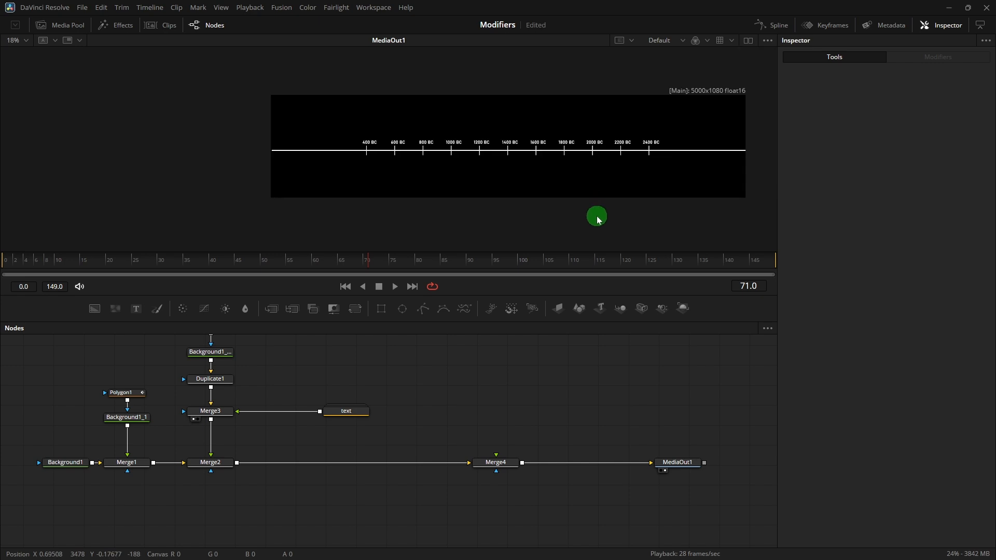
click(448, 400)
click(94, 309)
drag(457, 401, 508, 465)
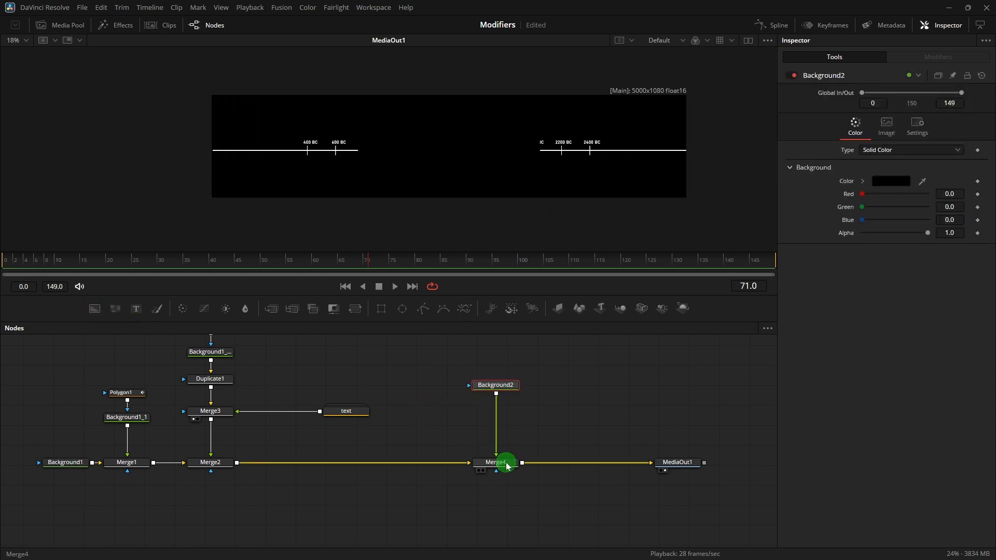
click(509, 466)
click(614, 184)
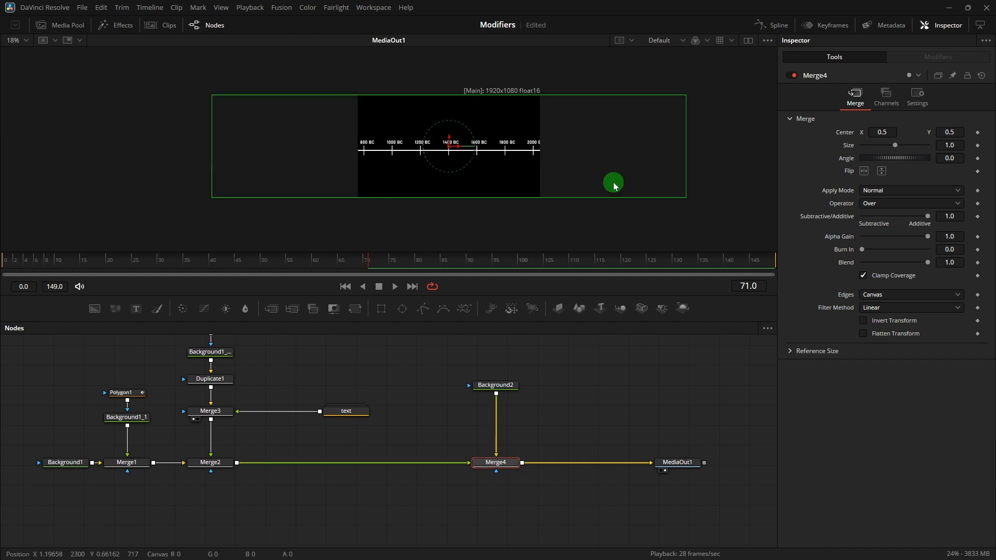
click(516, 388)
click(498, 387)
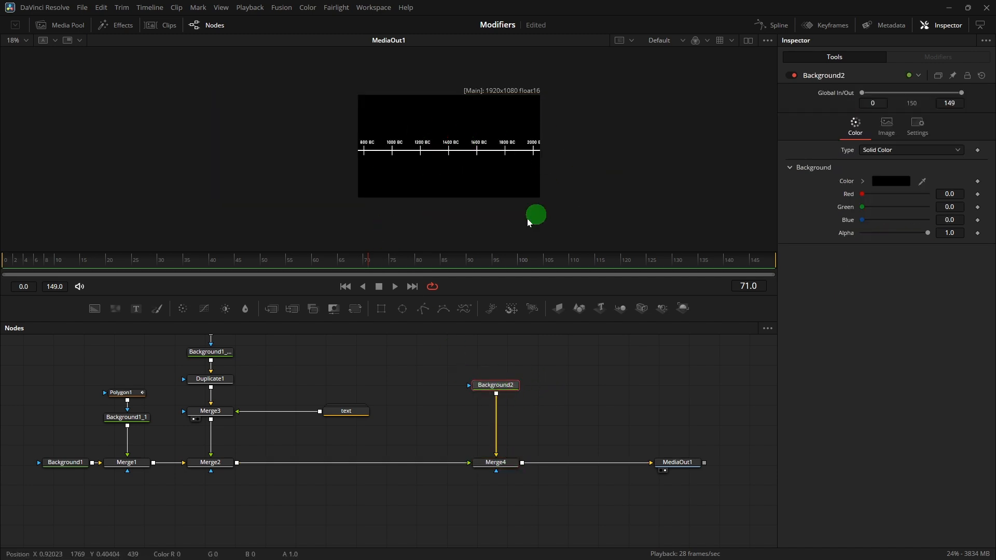
click(418, 372)
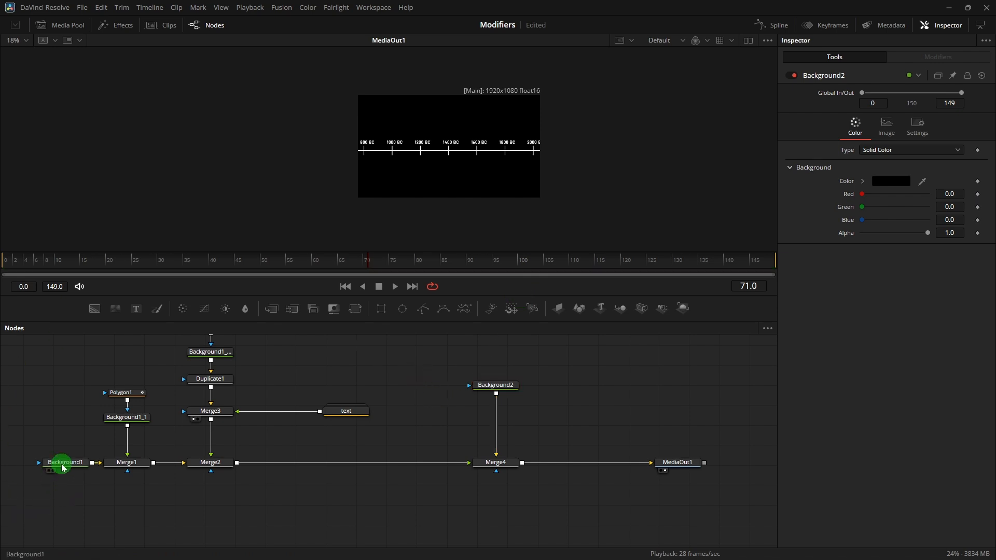
Change the color of Background1 to green with red 0.2745, green 0.6549 and blue 0.4784.
click(62, 467)
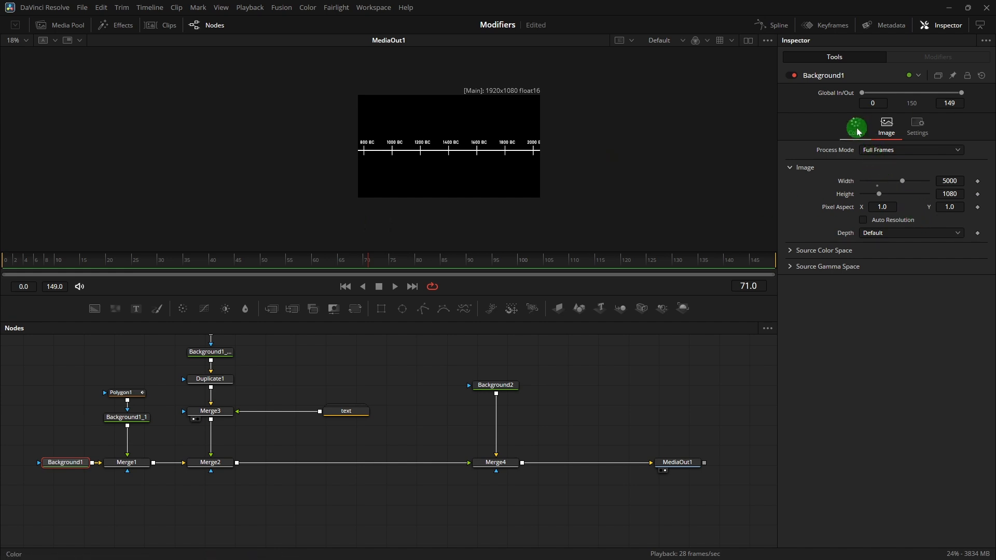
click(857, 128)
click(901, 190)
click(620, 271)
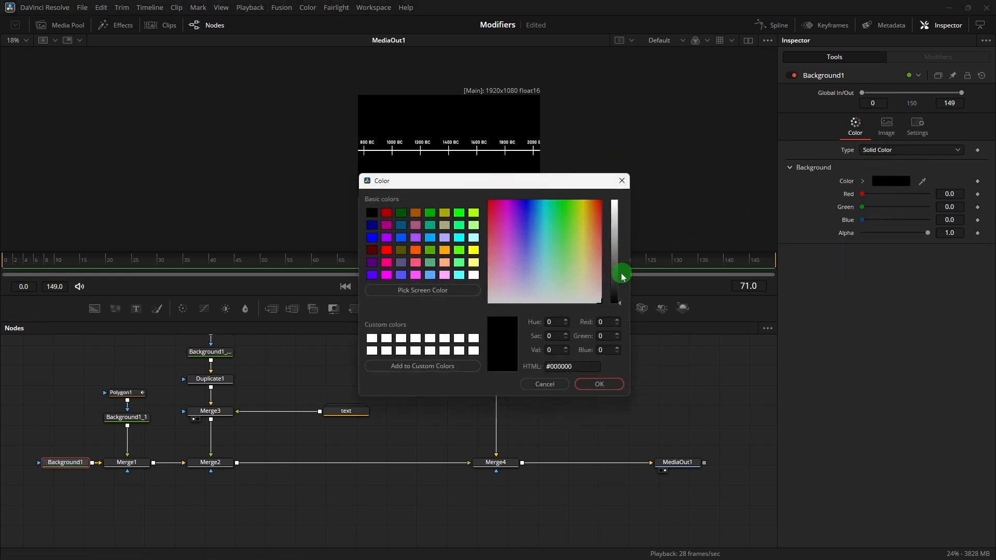
click(618, 383)
scroll(457, 223, up, 2)
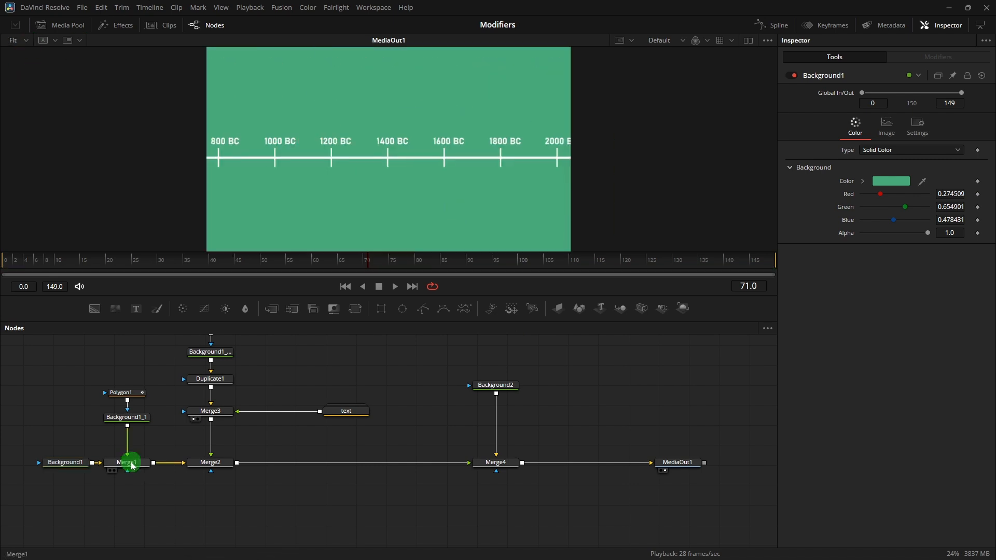
Keyframe the Merge1 center at X 0.5 and Y 0.5 on frames 0 and 10.
click(131, 463)
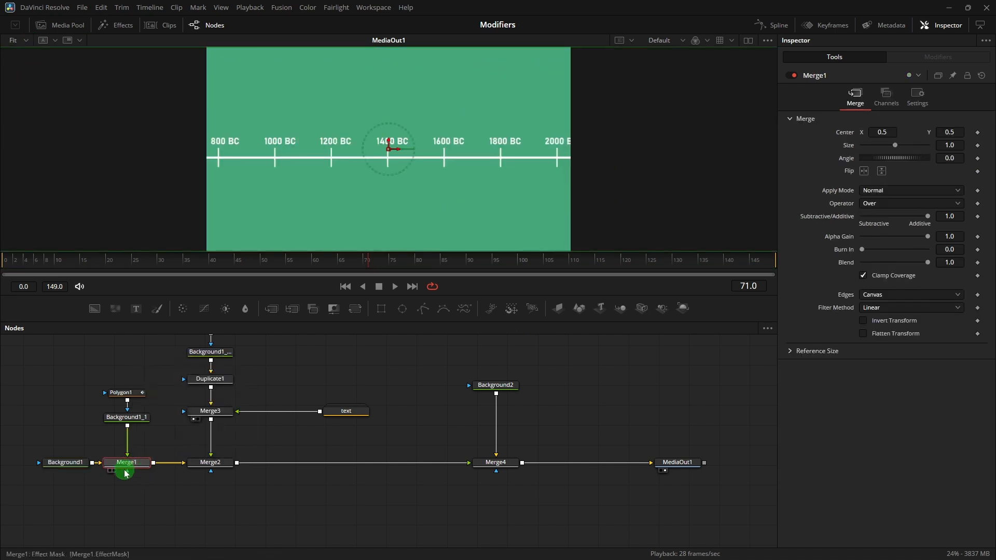
click(4, 262)
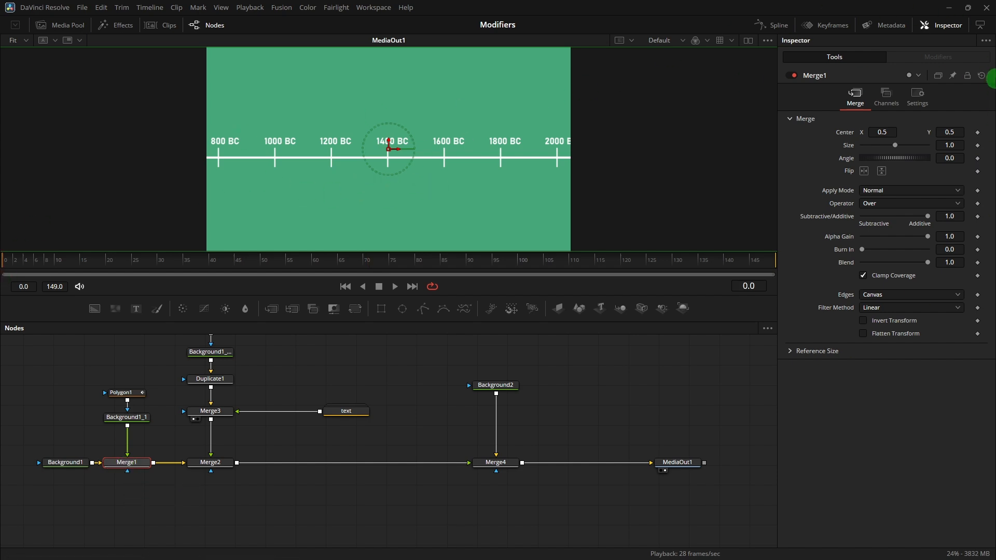
click(978, 133)
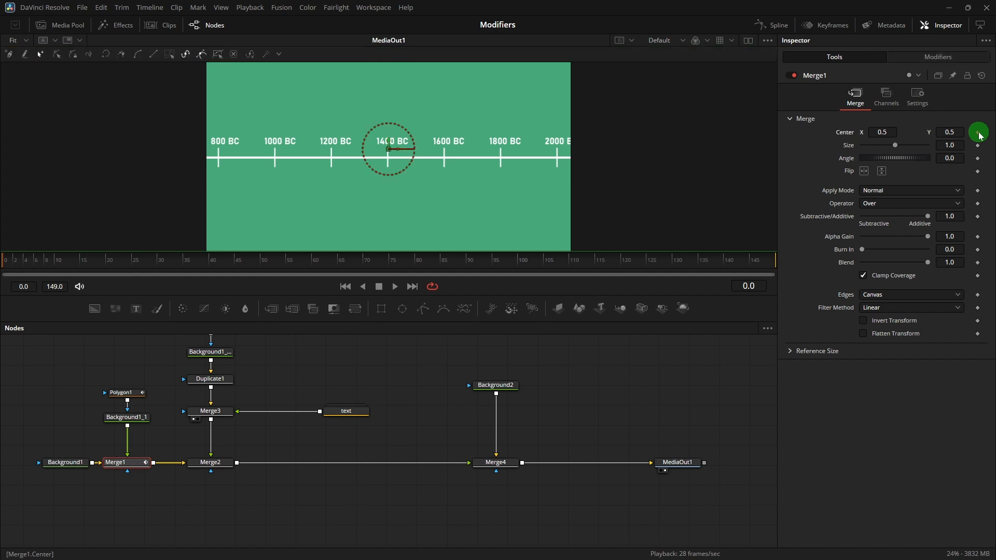
click(57, 262)
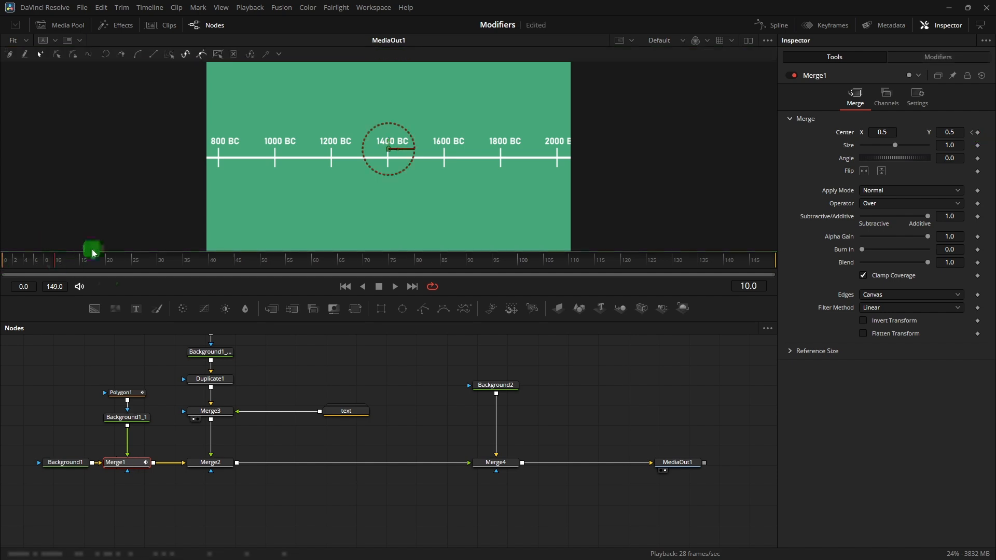
click(978, 133)
Set the Merge1 center X to -0.1924 at frame 0 so the line slides in, and play the animation back.
drag(52, 259, 7, 259)
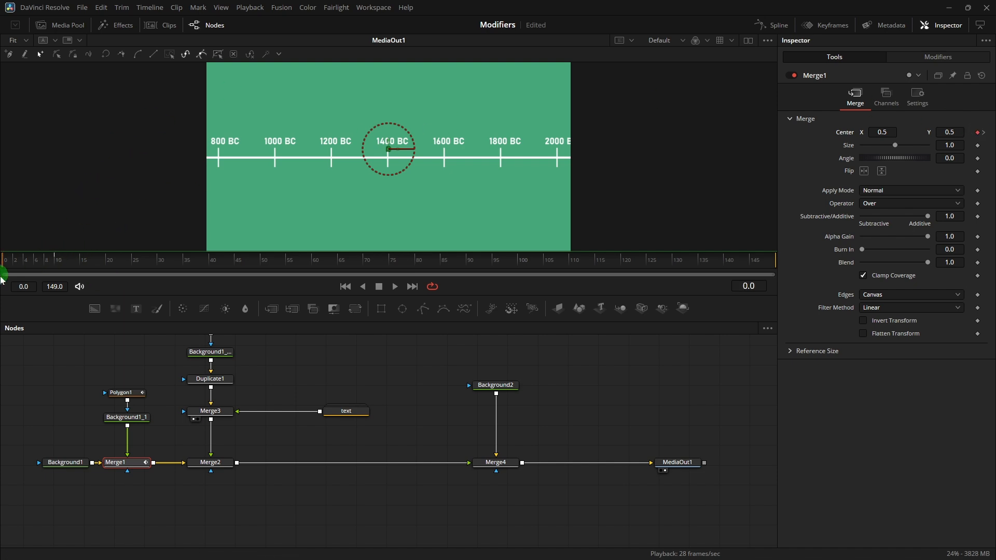
click(884, 136)
drag(888, 130, 524, 125)
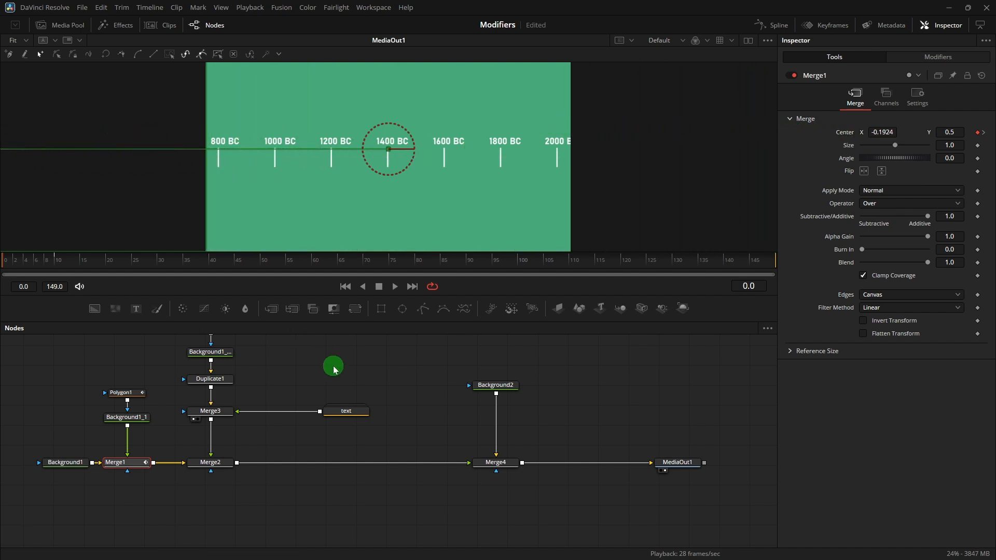
key(space)
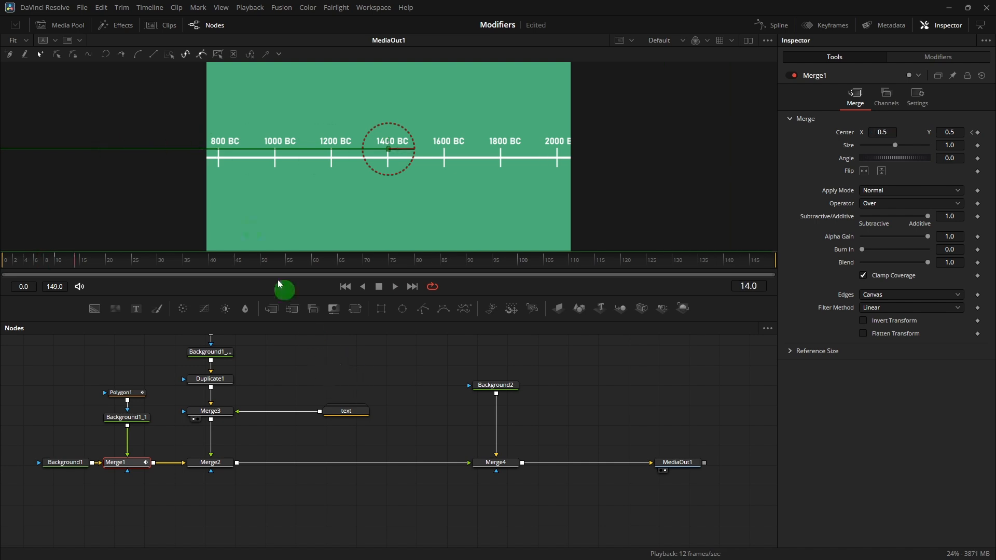
click(310, 384)
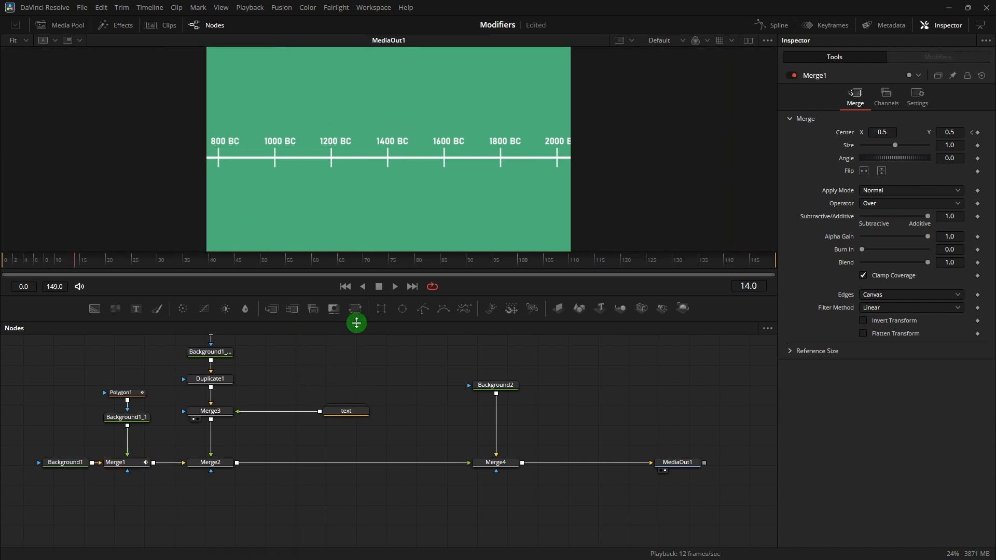
Add a Rectangle mask node, place it below Merge1, and connect it to the effect mask of Merge1.
click(382, 309)
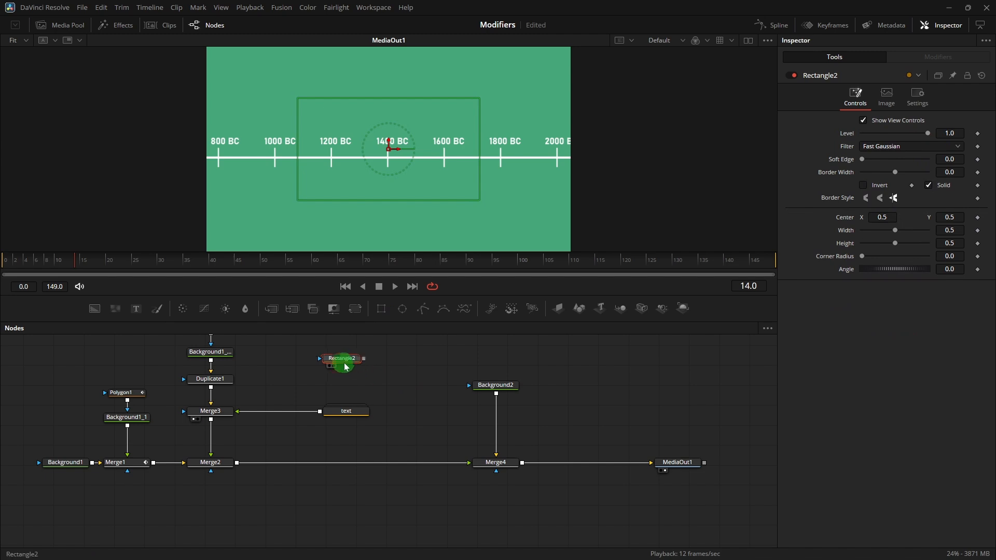
drag(346, 367, 111, 524)
scroll(161, 499, up, 2)
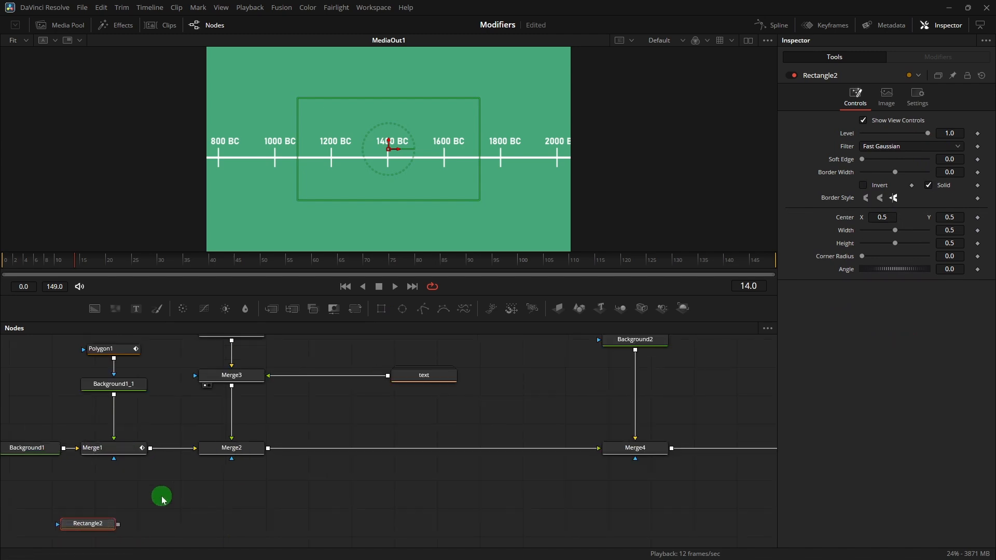
drag(161, 498, 258, 495)
mouse_move(214, 520)
mouse_down()
mouse_move(220, 487)
mouse_move(210, 452)
mouse_move(213, 522)
mouse_up()
Set the Rectangle2 mask's width to 0.296 and soft edge to 0.1065 to fade the line's ends, and play back the result.
drag(957, 229, 852, 239)
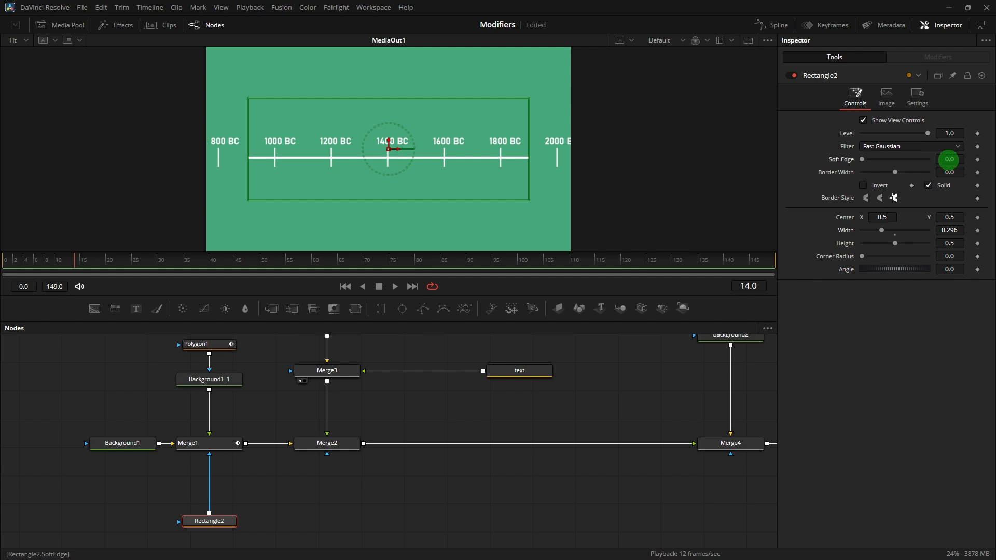
drag(949, 160, 268, 92)
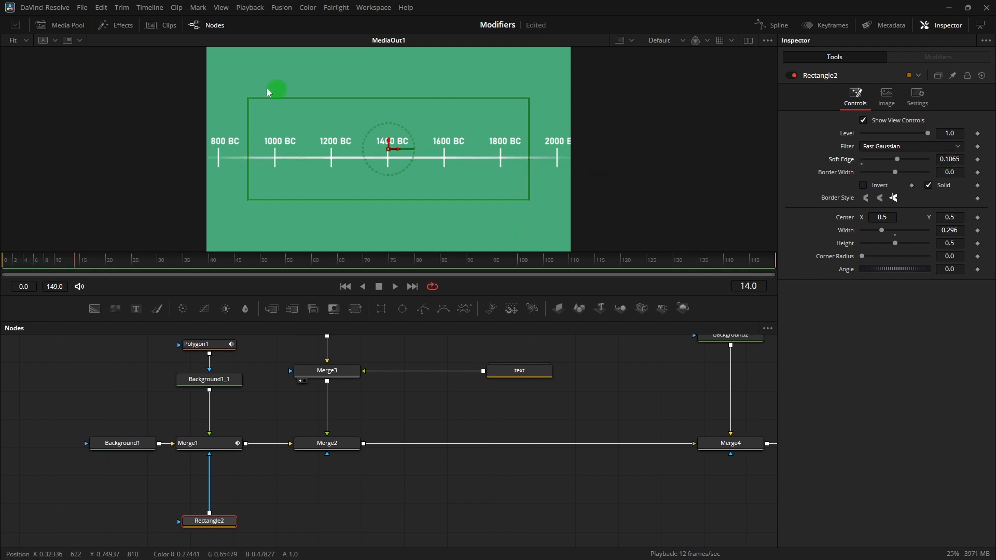
click(636, 390)
scroll(636, 390, up, 1)
key(space)
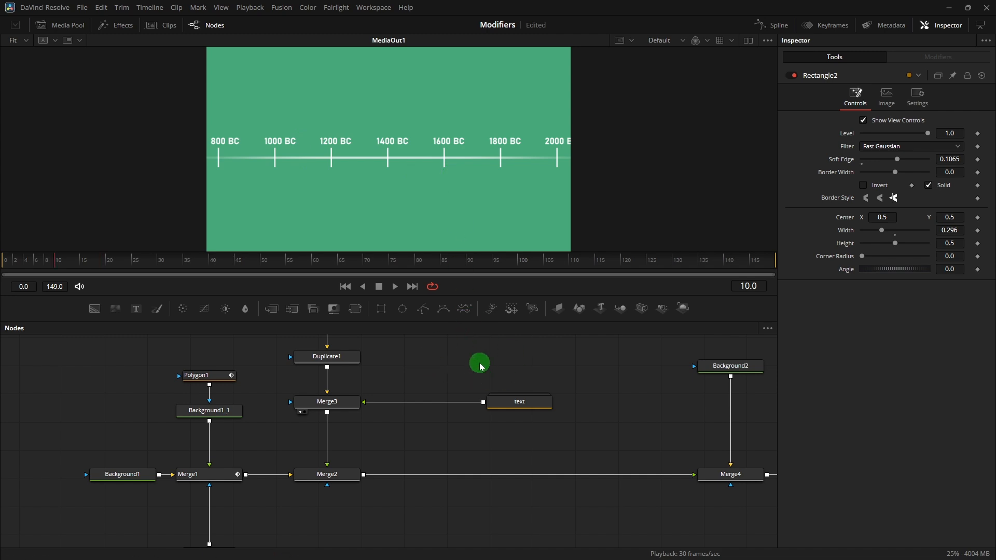
Set the Merge2 center X to 0.6201 to shift the ticks and date labels so the visible range starts at "400 BC".
click(344, 476)
click(882, 132)
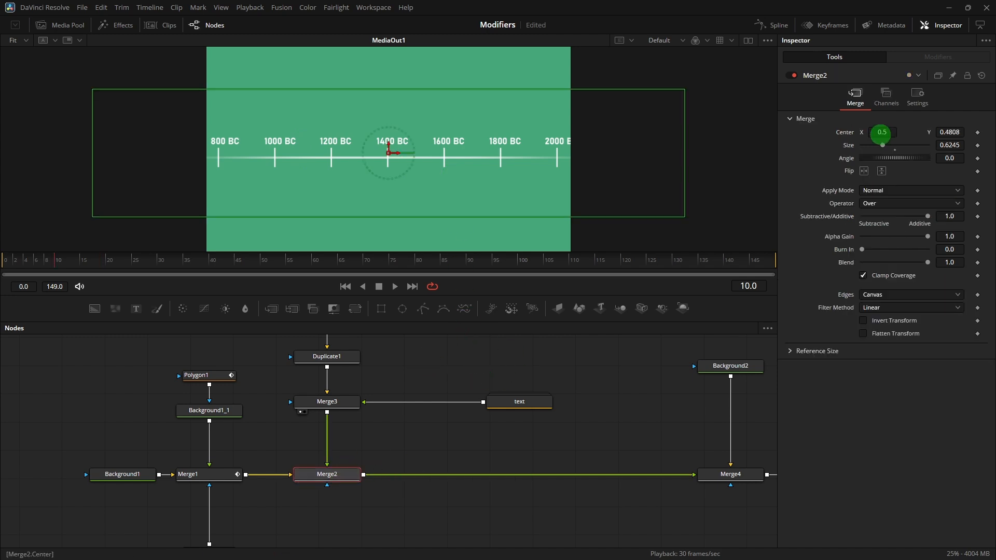
drag(882, 132, 940, 139)
click(537, 380)
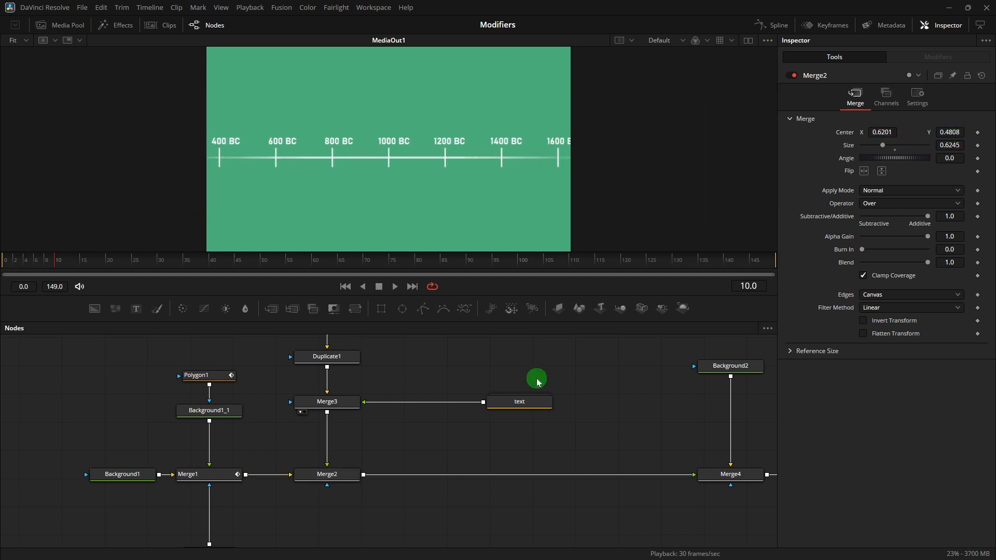
Keyframe the Rectangle1 mask's level from 0.0 at frame 10 to 1.0 at frame 20 to fade in the ticks, and play it back.
scroll(539, 383, up, 2)
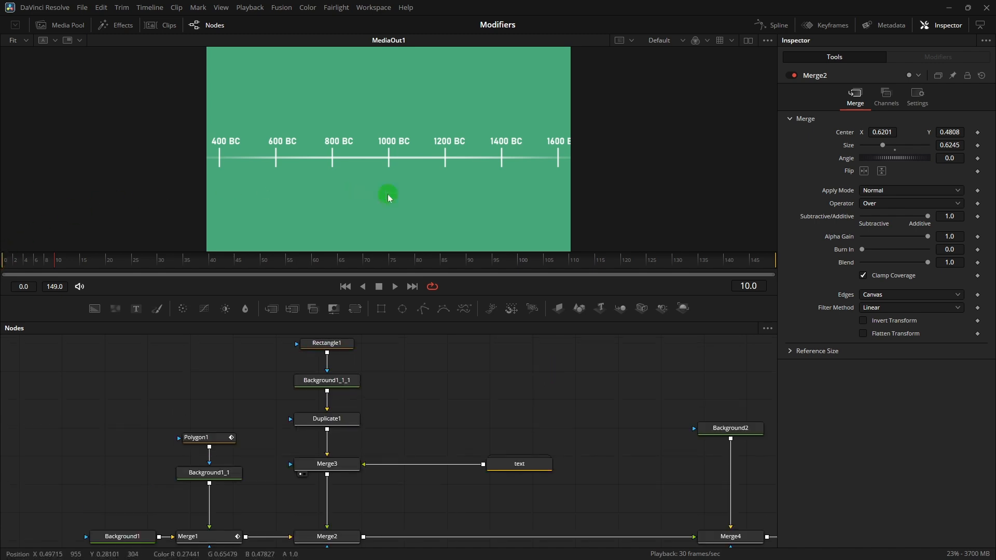
scroll(325, 190, up, 1)
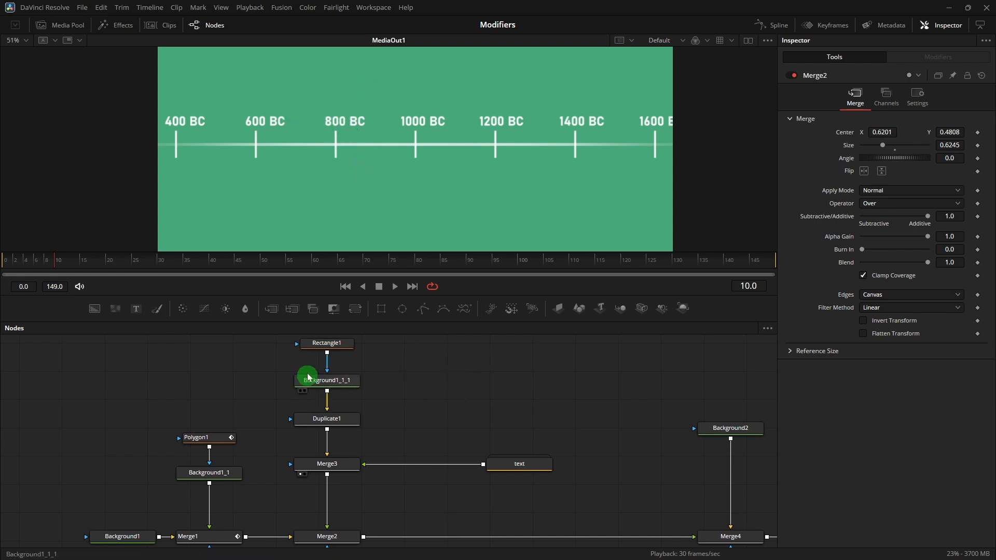
click(333, 349)
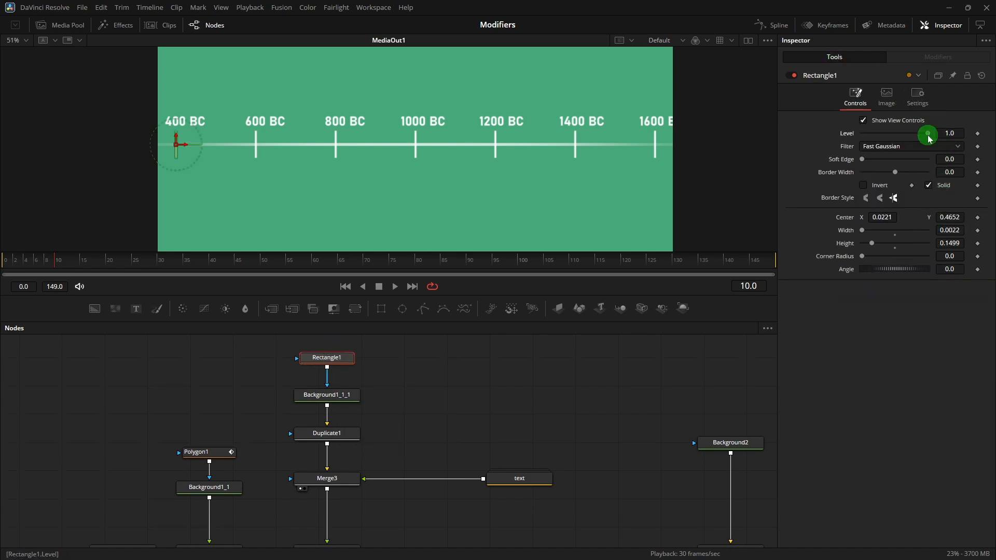
drag(928, 136, 852, 138)
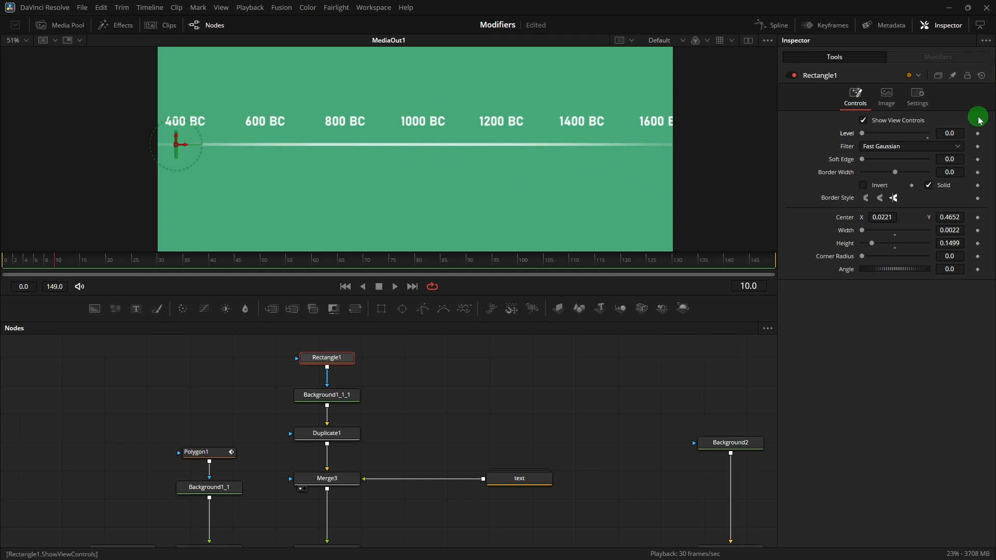
click(978, 135)
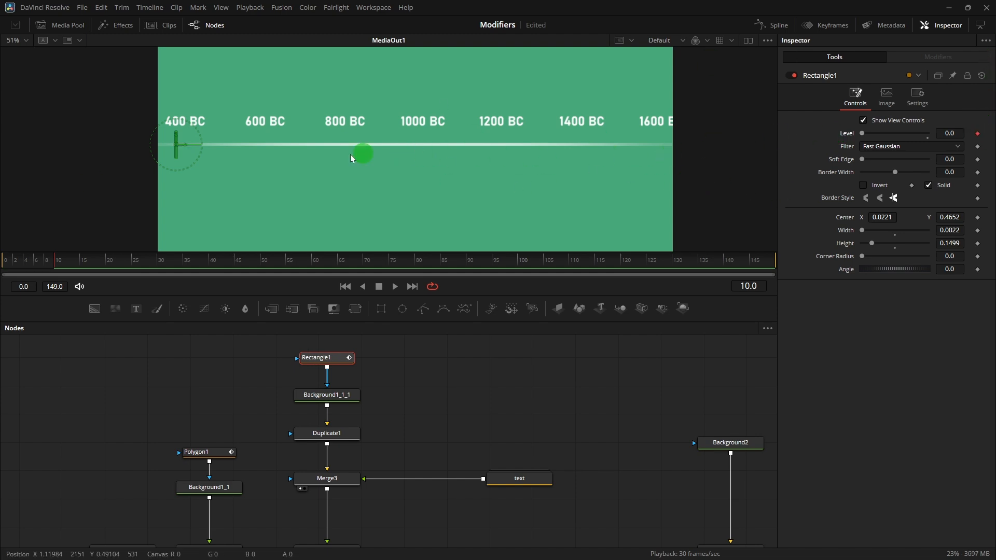
click(56, 259)
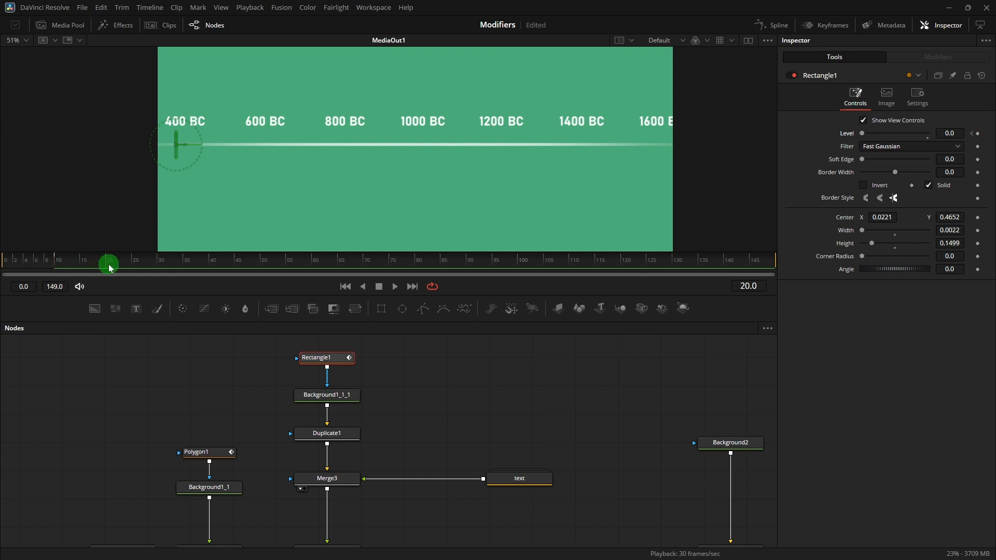
click(863, 126)
drag(866, 139, 921, 136)
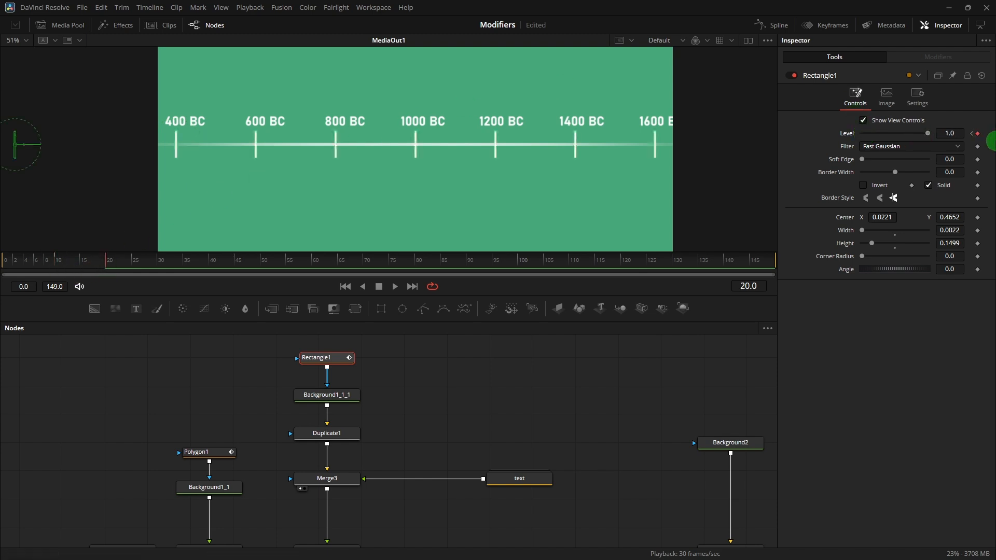
key(space)
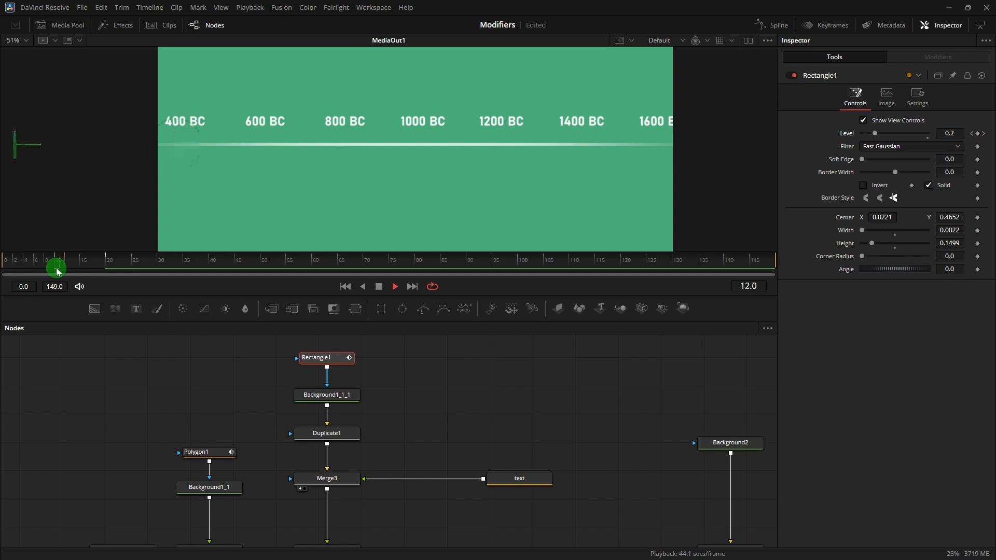
key(space)
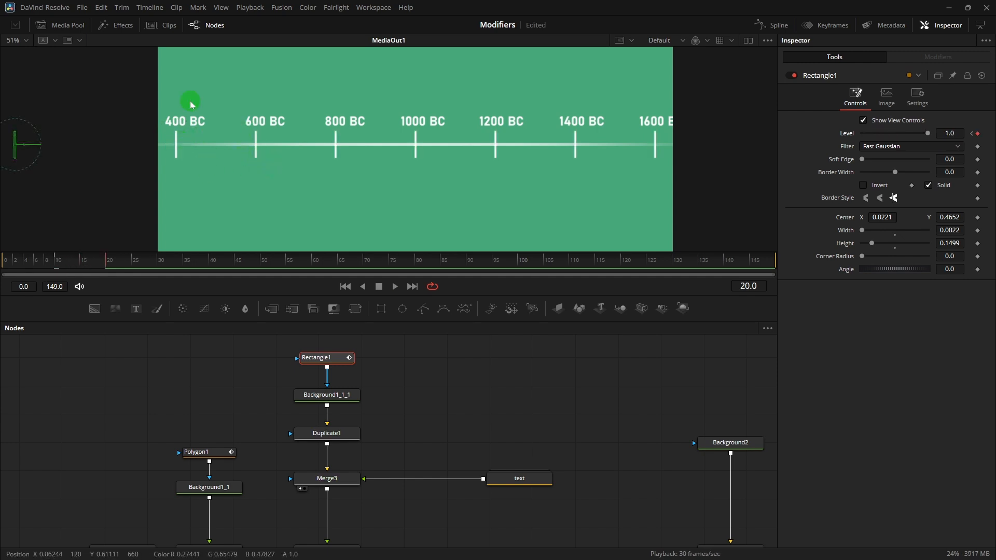
Keyframe the Merge3 center Y from 0.3527 at frame 10 to 0.5244 at frame 20 so the date labels rise into place.
click(334, 481)
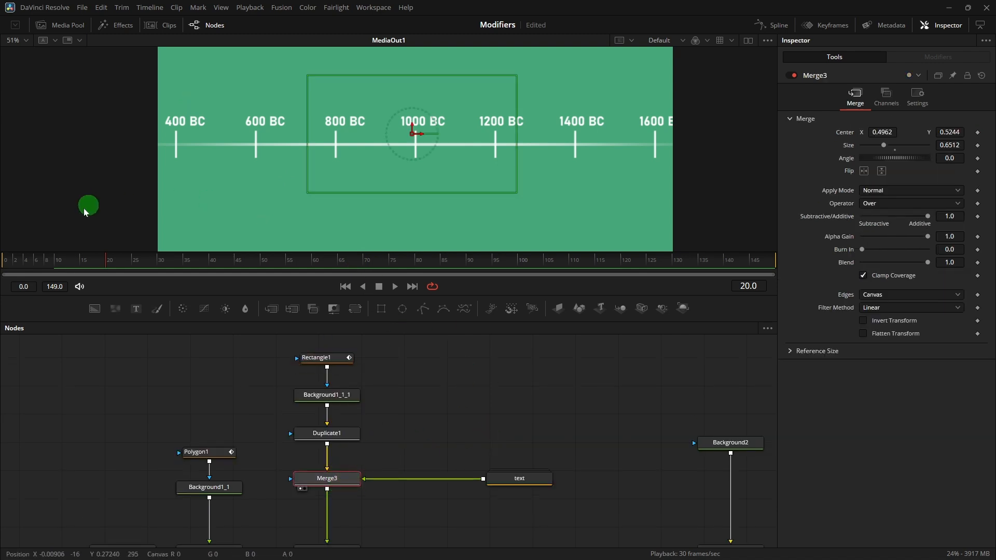
click(58, 268)
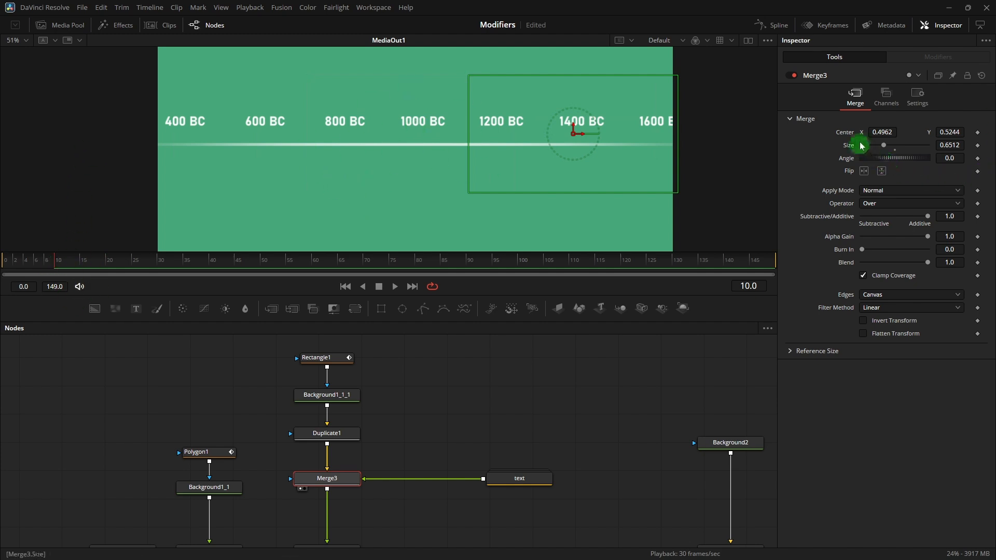
click(978, 133)
click(107, 271)
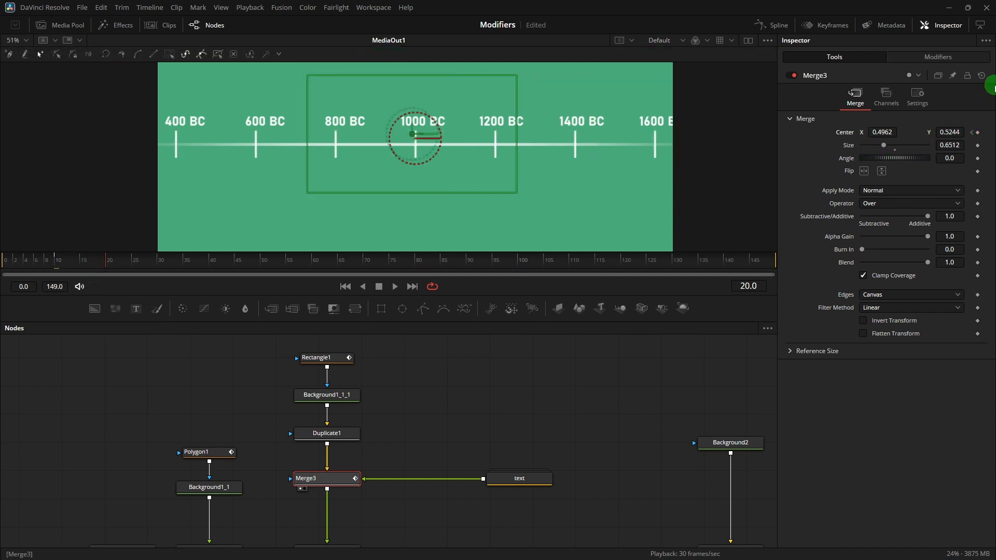
click(978, 134)
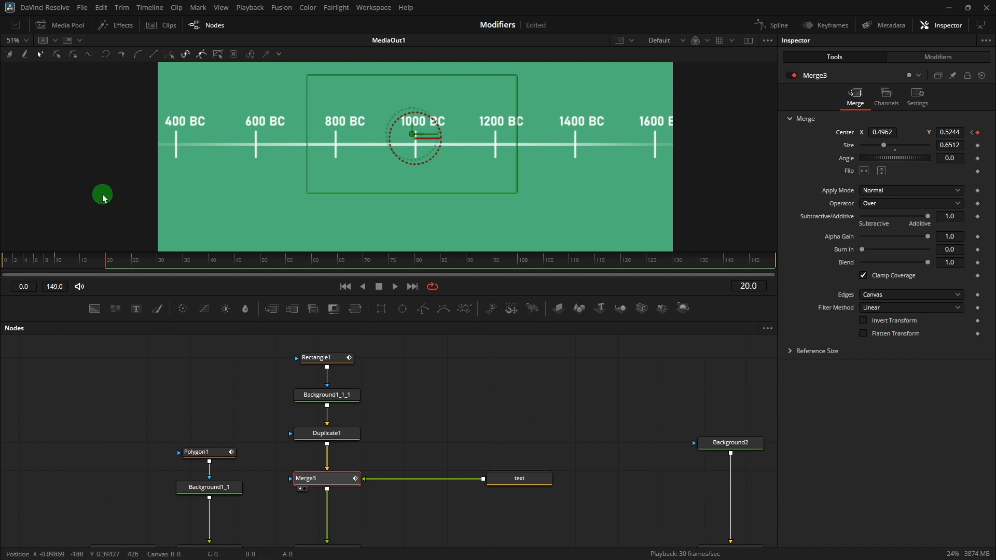
click(58, 267)
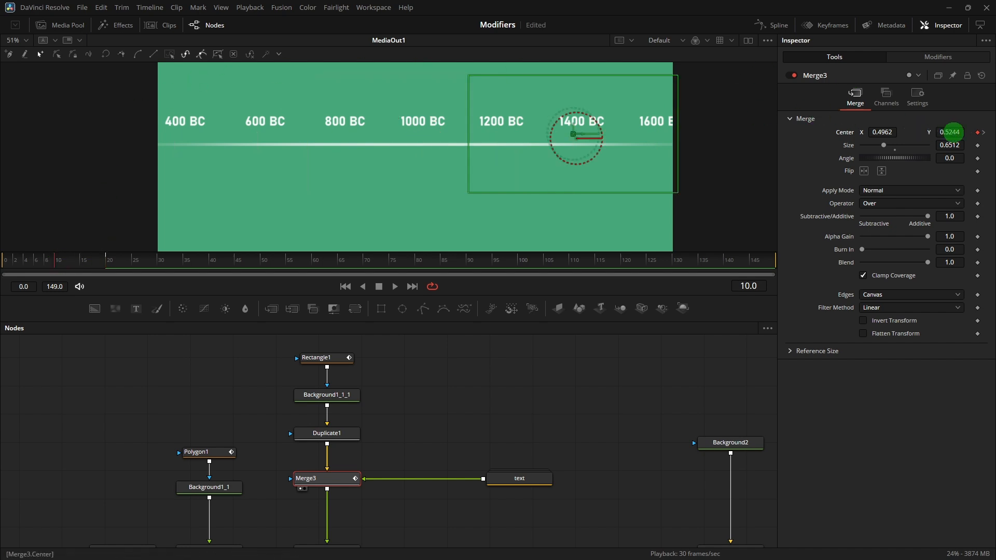
mouse_move(953, 132)
mouse_down()
mouse_move(529, 182)
mouse_move(73, 285)
mouse_up()
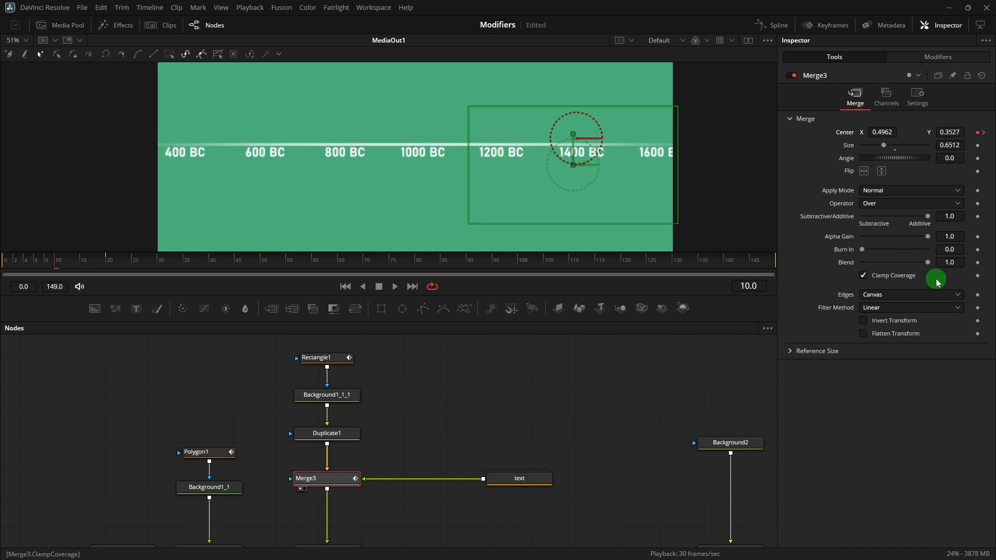
Keyframe the Merge3 blend from 0.0 at frame 10 to 1.0 at frame 20 to fade in the date labels.
click(977, 263)
drag(928, 263, 122, 275)
click(111, 269)
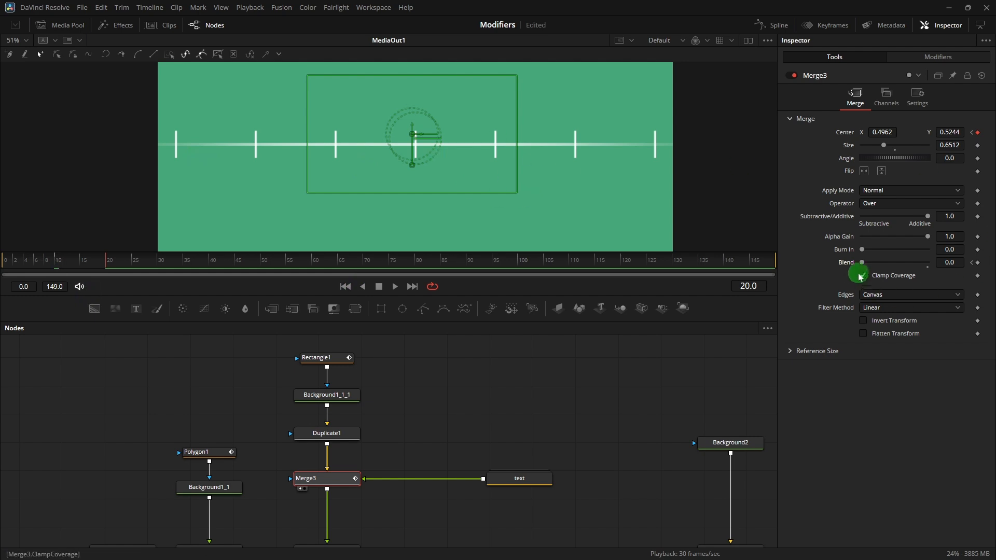
drag(865, 266, 992, 263)
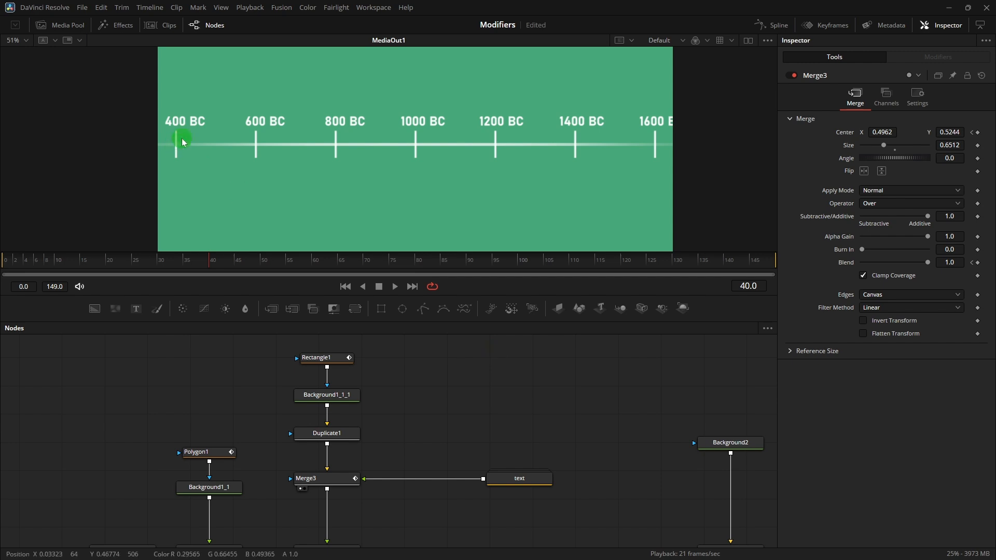
Keyframe the Merge2 center X from 0.6201 at frame 25 to 0.4199 at frame 80, and play back the scrolling dates.
click(110, 262)
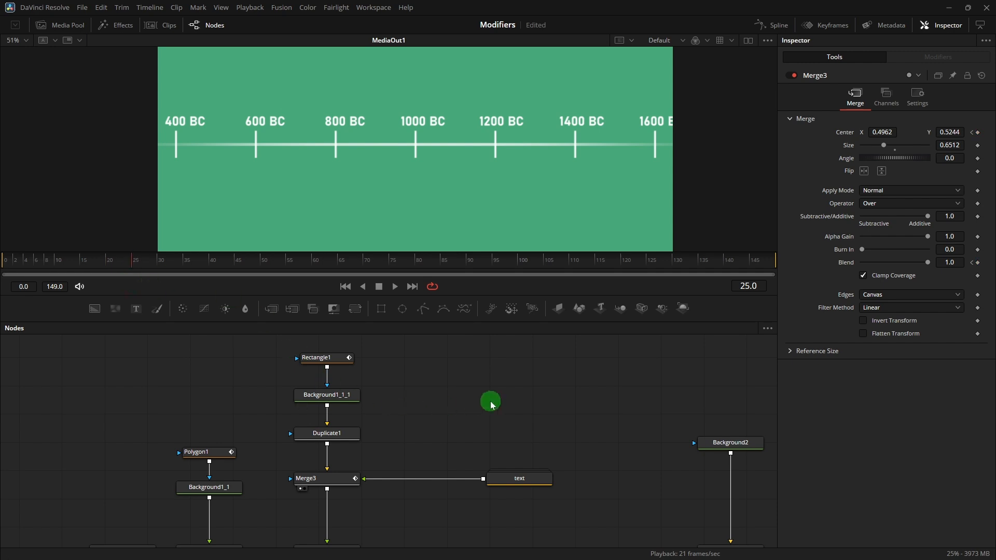
scroll(490, 401, down, 2)
scroll(459, 386, down, 2)
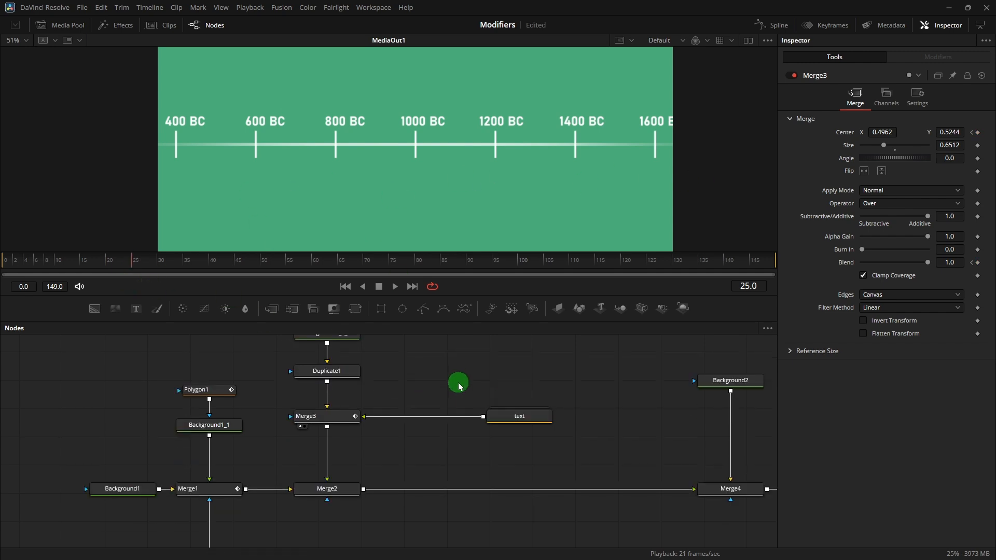
click(332, 494)
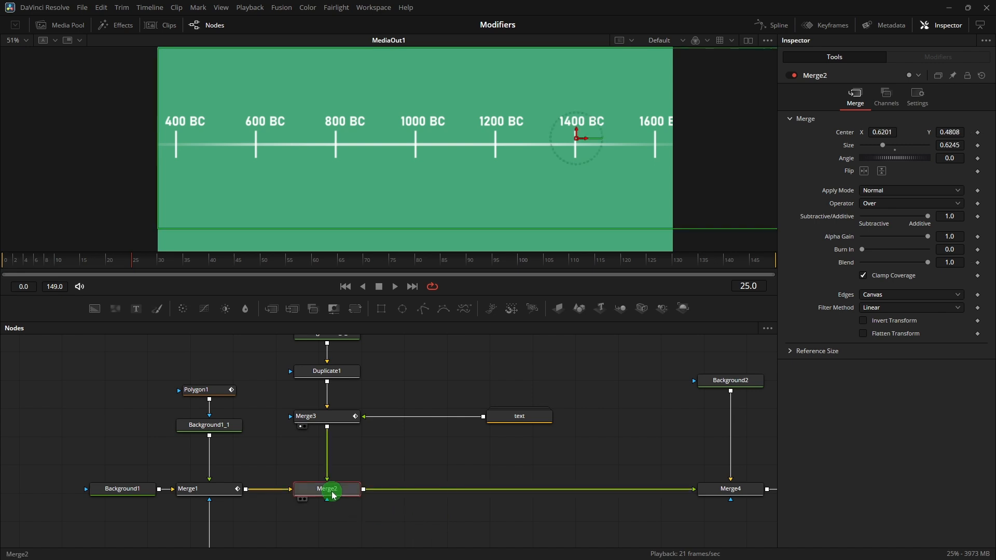
click(978, 133)
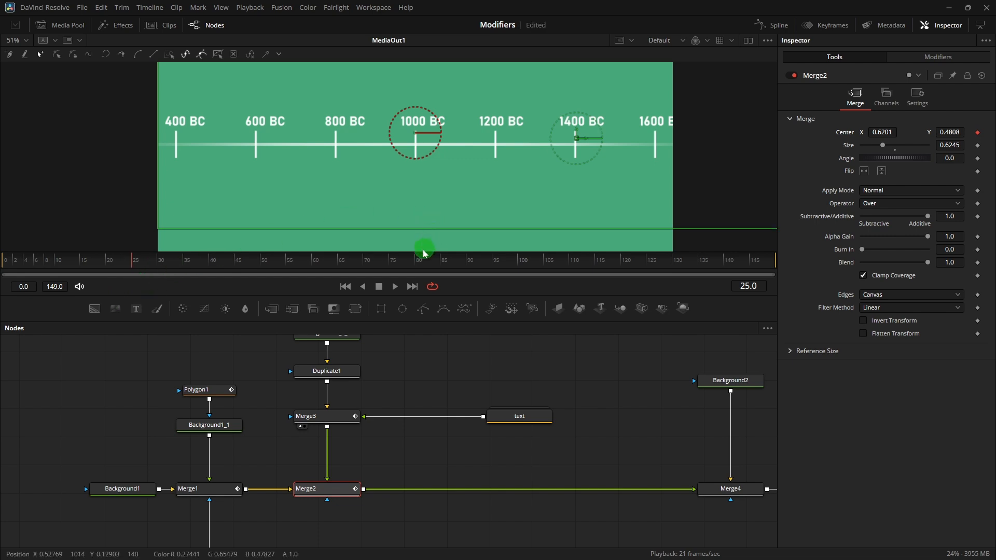
drag(424, 254, 413, 283)
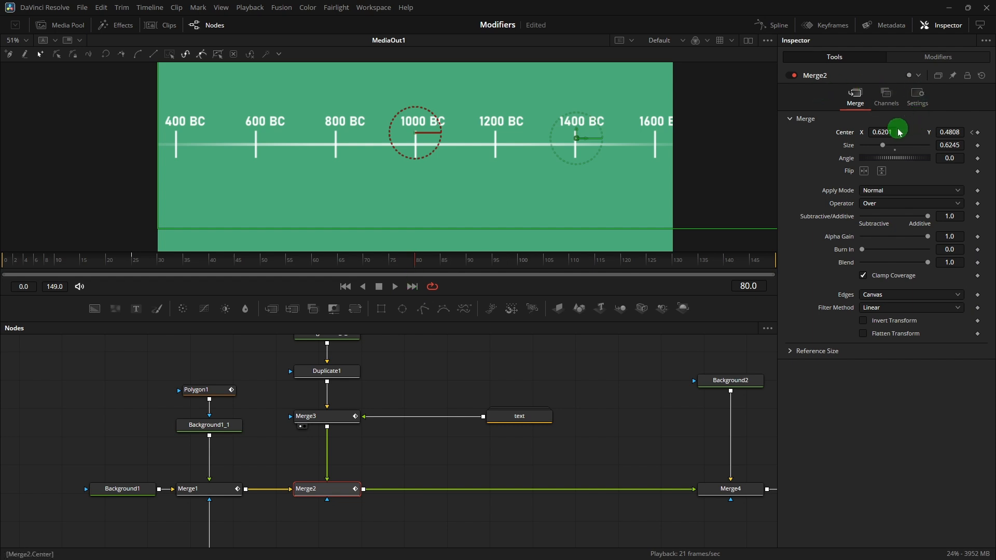
drag(884, 132, 713, 145)
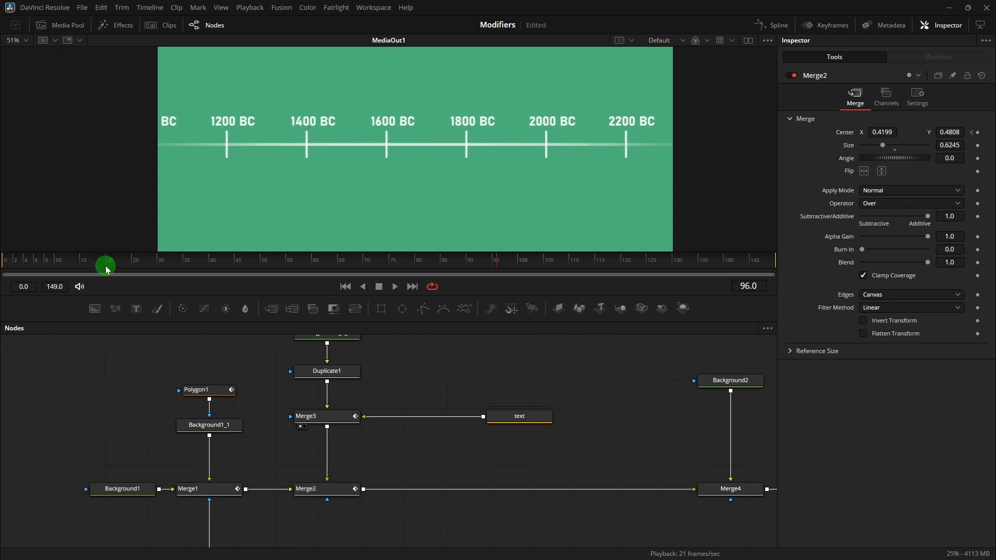
click(106, 267)
key(space)
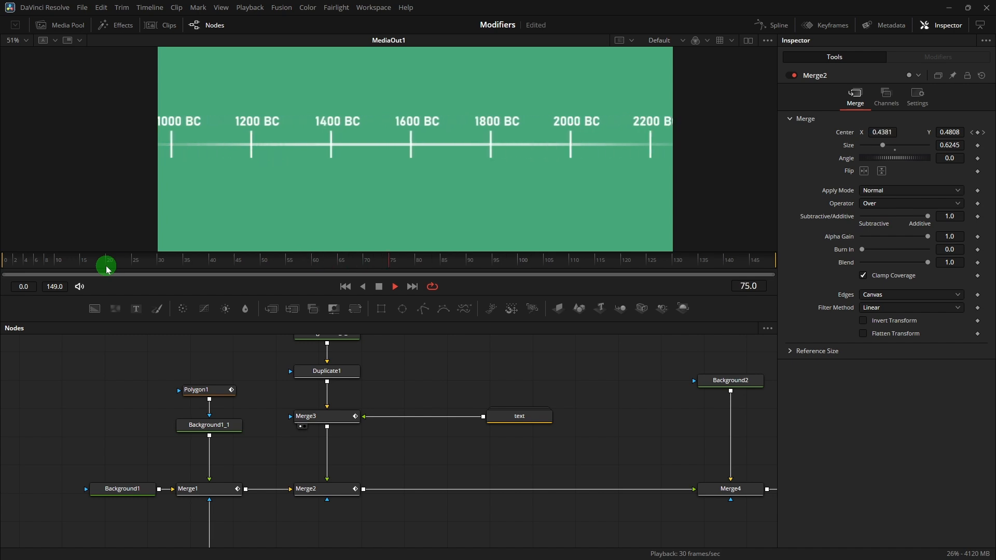
key(space)
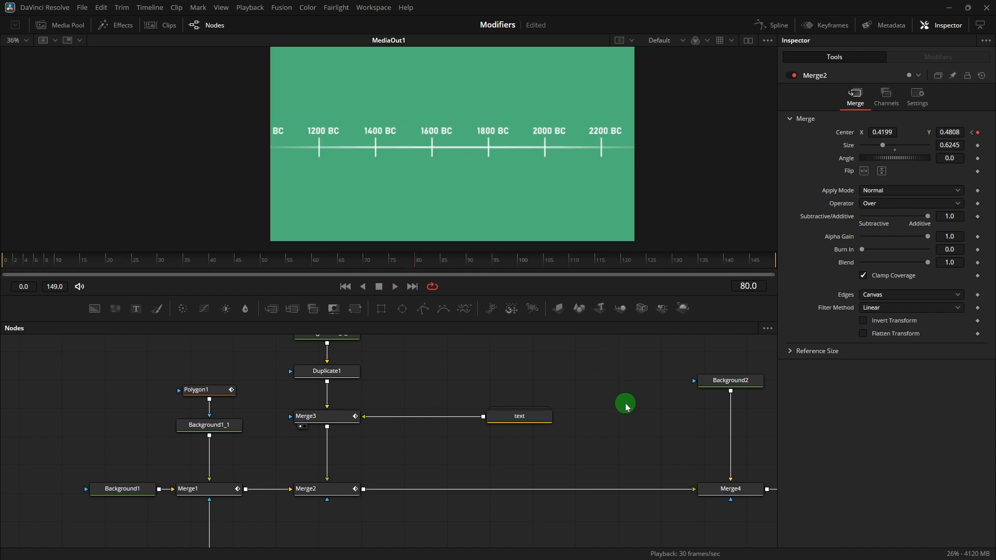
Shift Background2 and Merge4 together toward Merge2, and add a white Background node merged over the output of Merge4.
drag(627, 403, 339, 391)
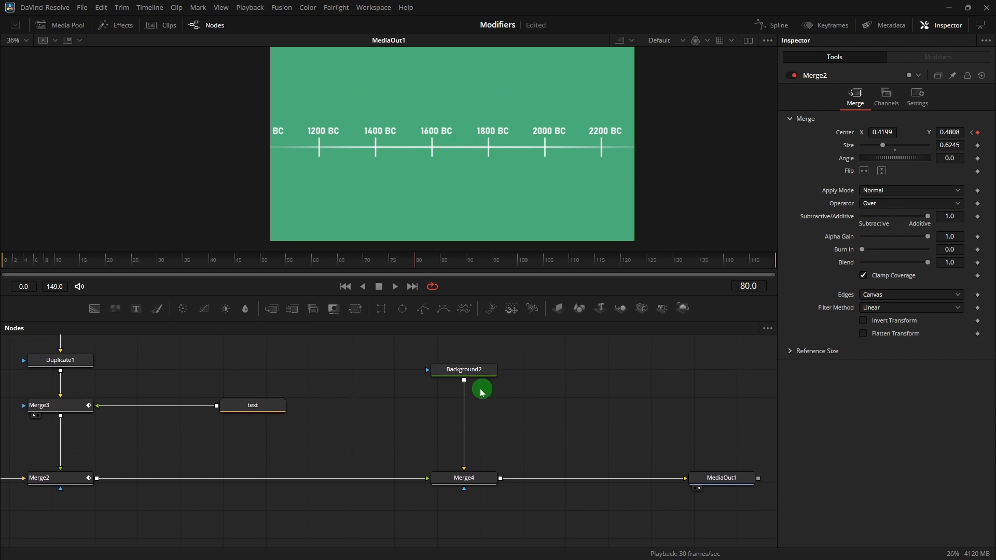
drag(443, 351, 478, 527)
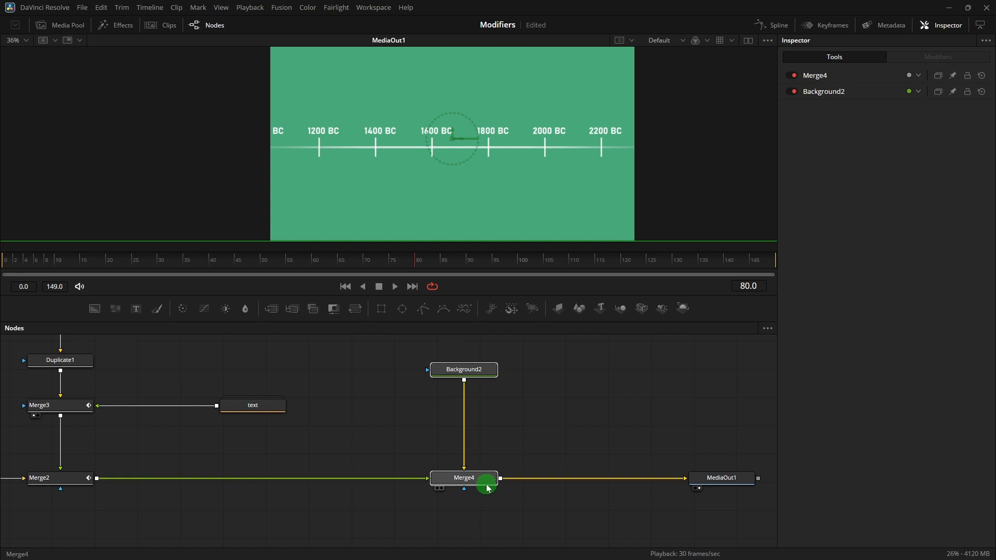
drag(480, 478, 376, 478)
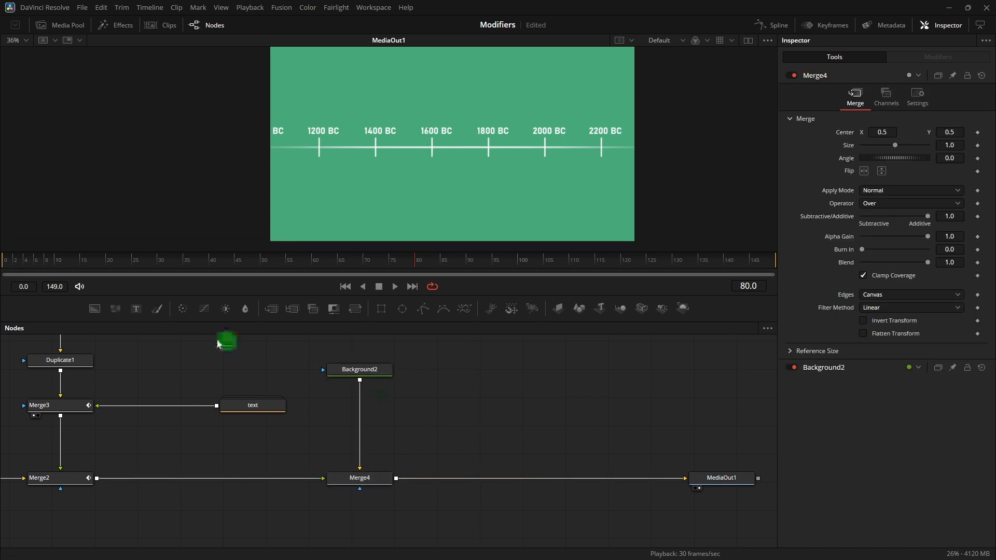
click(94, 309)
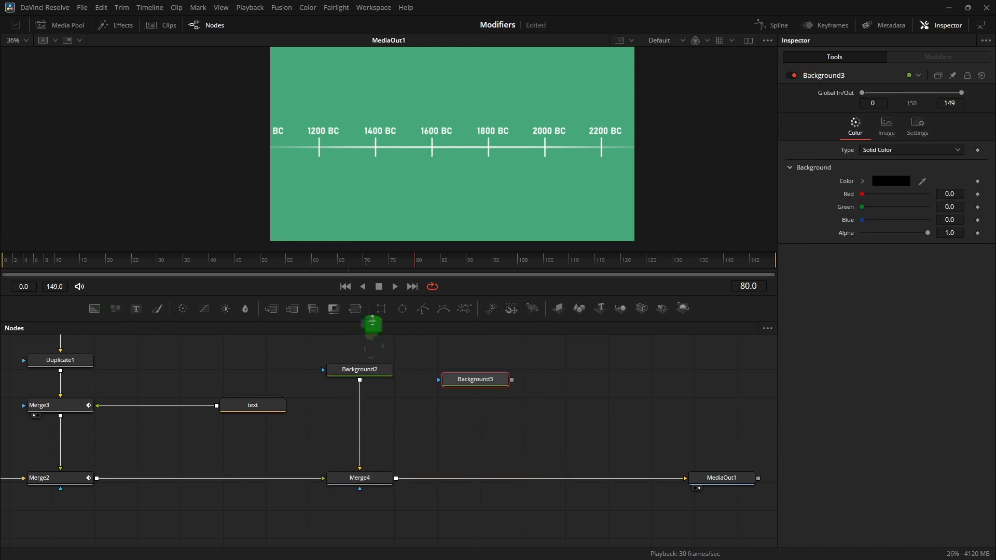
drag(515, 386, 400, 478)
click(500, 389)
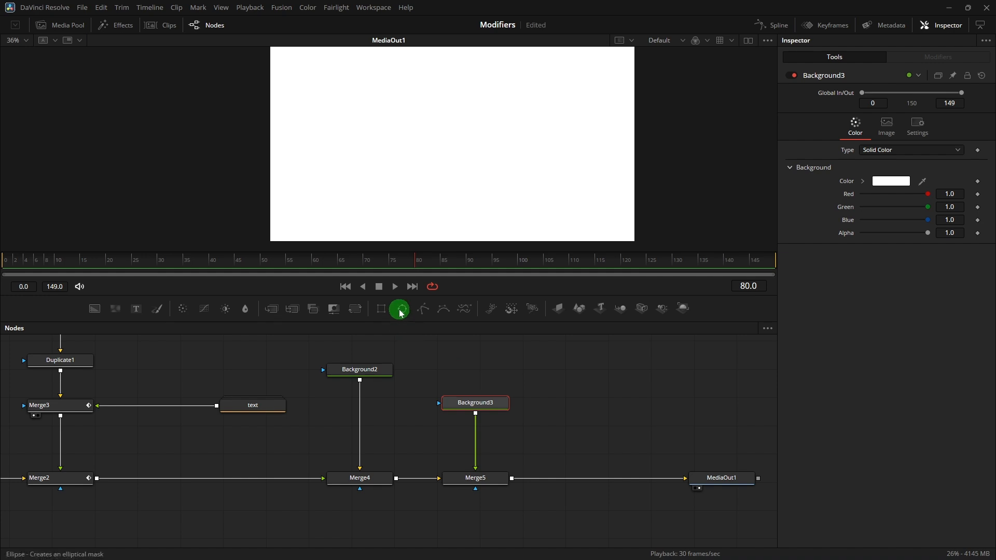
Add an Ellipse mask to Background3 and link its height to its width with the expression "Width".
click(402, 310)
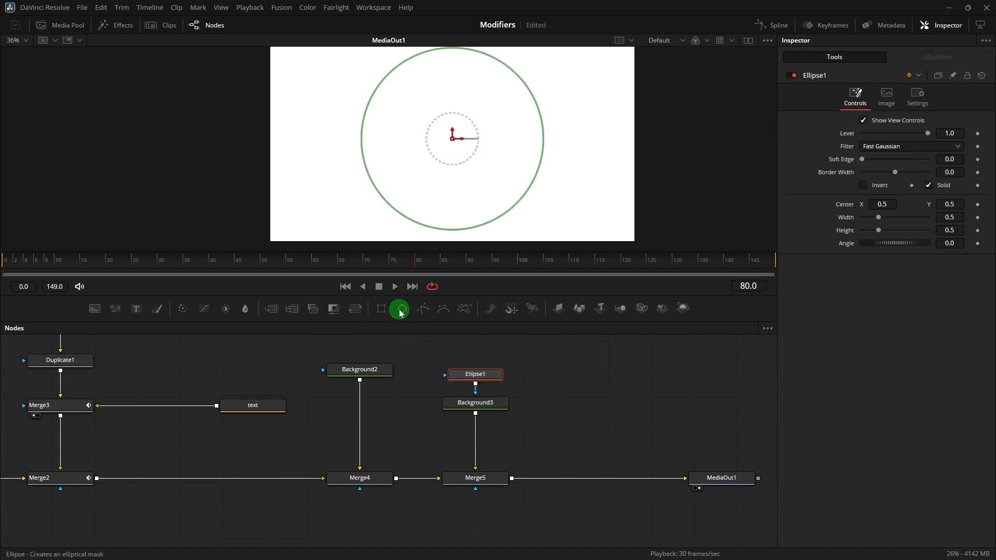
right_click(851, 237)
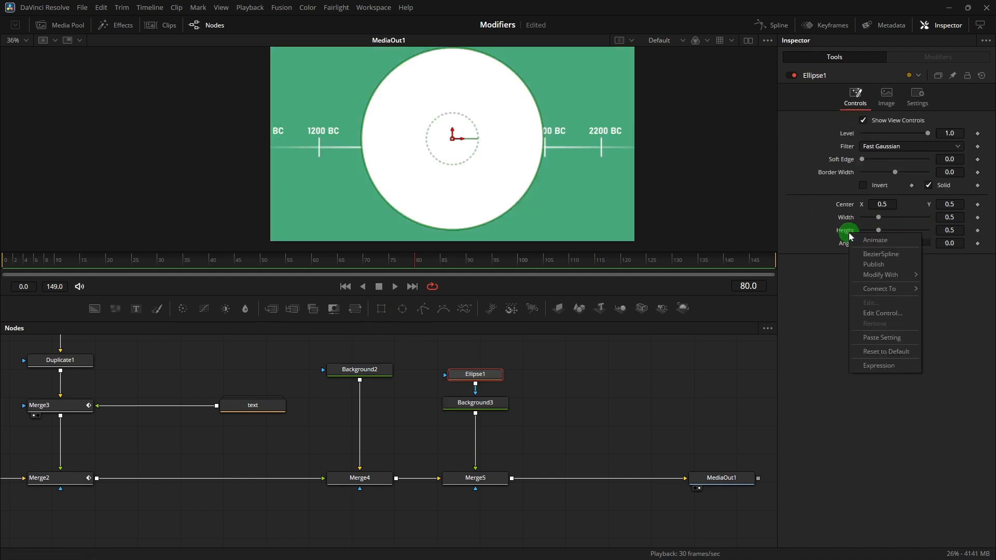
click(884, 366)
drag(865, 243, 842, 217)
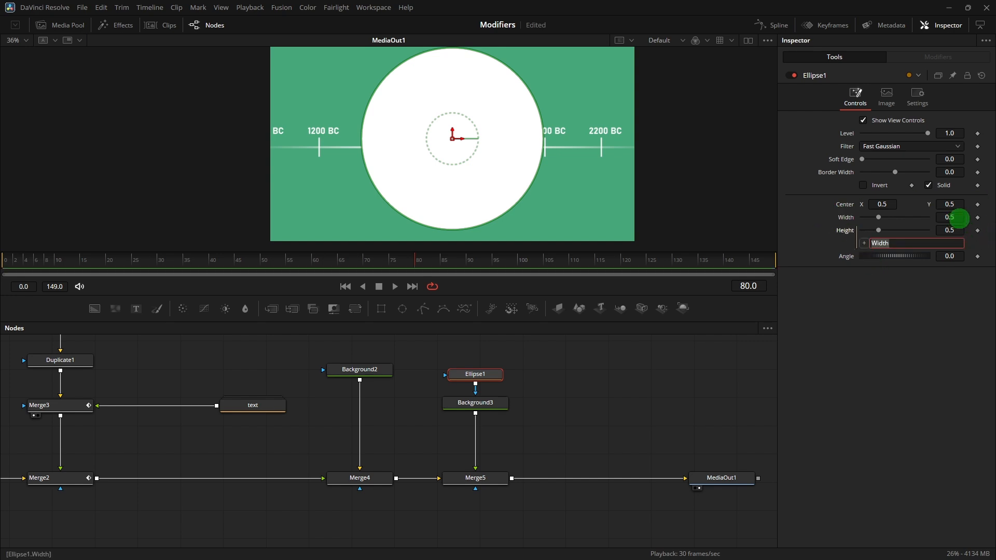
Shrink the Ellipse1 mask to a width of 0.0186 and place its center at X 0.5293, Y 0.46 on the timeline line.
drag(962, 217, 212, 272)
drag(348, 248, 226, 223)
click(385, 112)
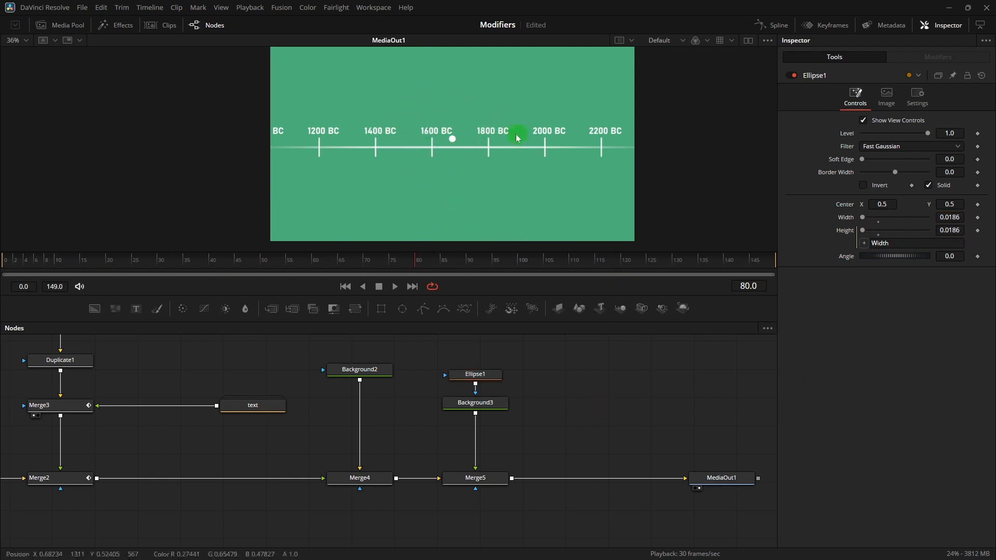
drag(885, 205, 857, 207)
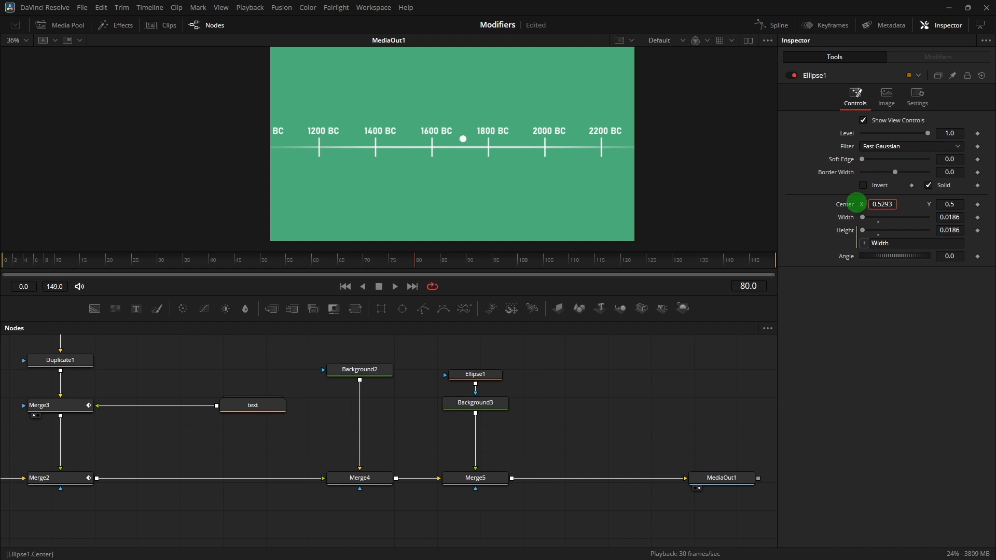
drag(951, 203, 845, 217)
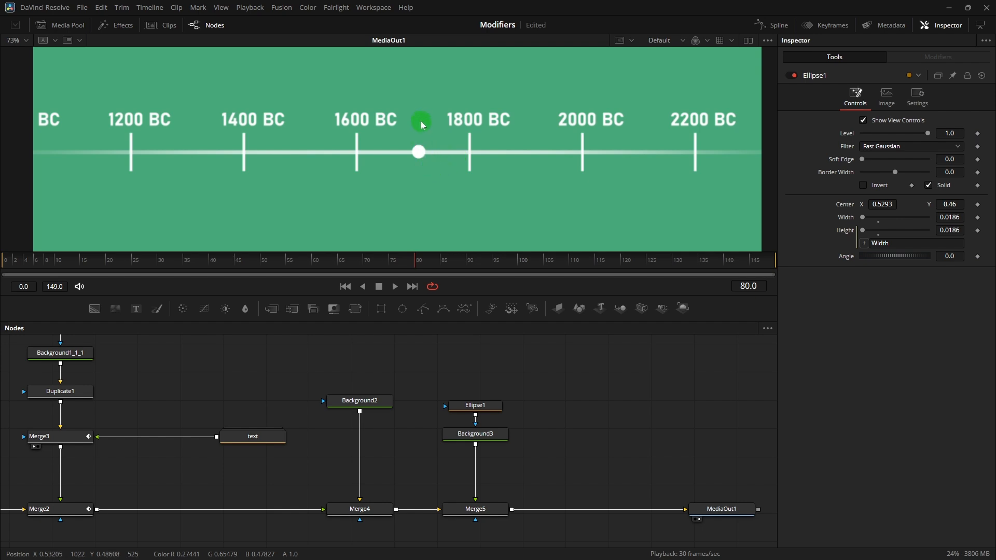
Connect a new Polygon mask into Ellipse1 and draw a straight vertical line from above the date labels down to the white dot.
click(422, 310)
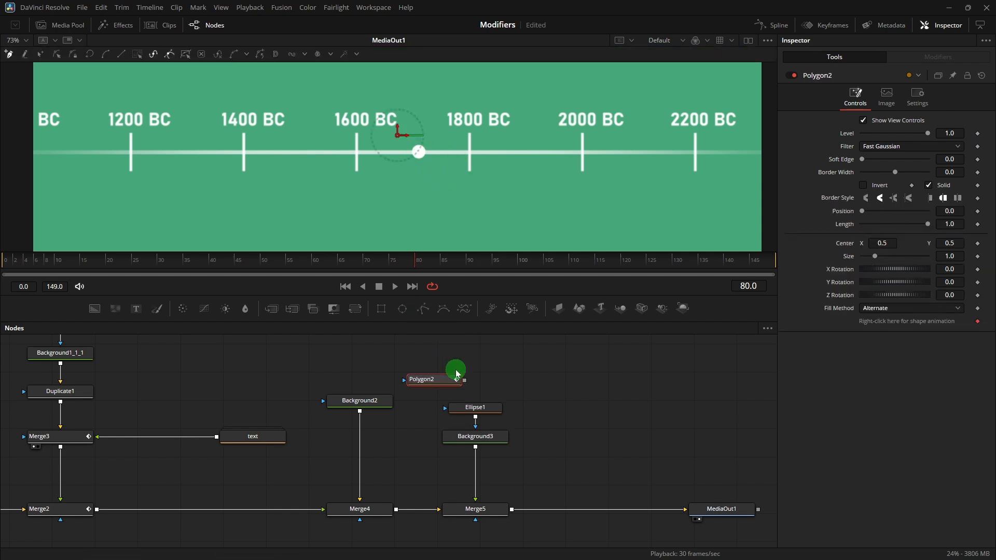
drag(447, 375, 475, 413)
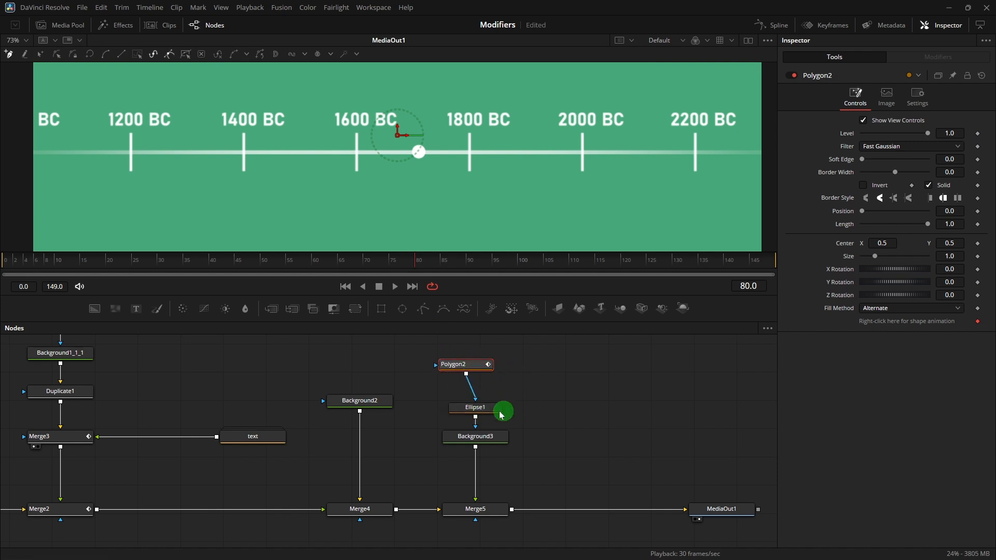
drag(480, 365, 489, 370)
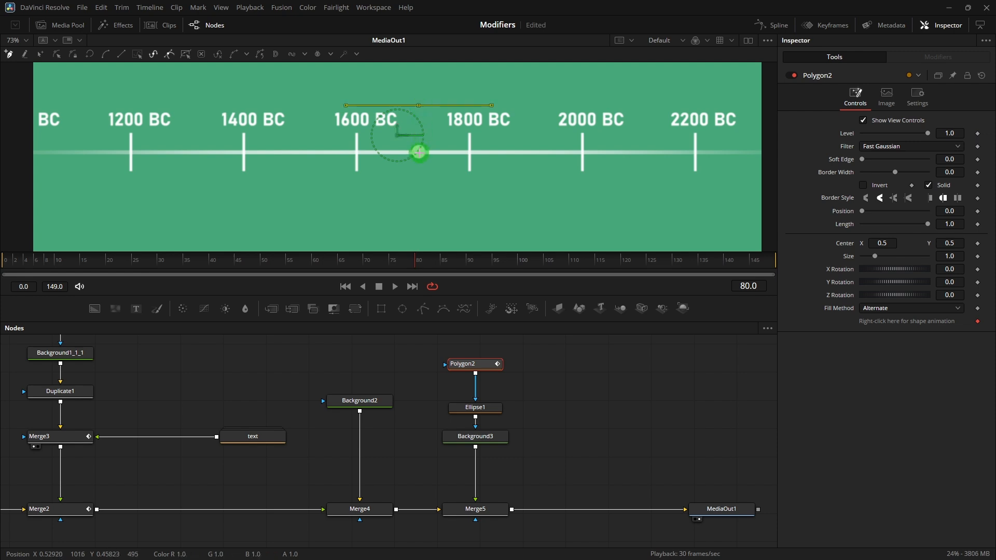
click(418, 153)
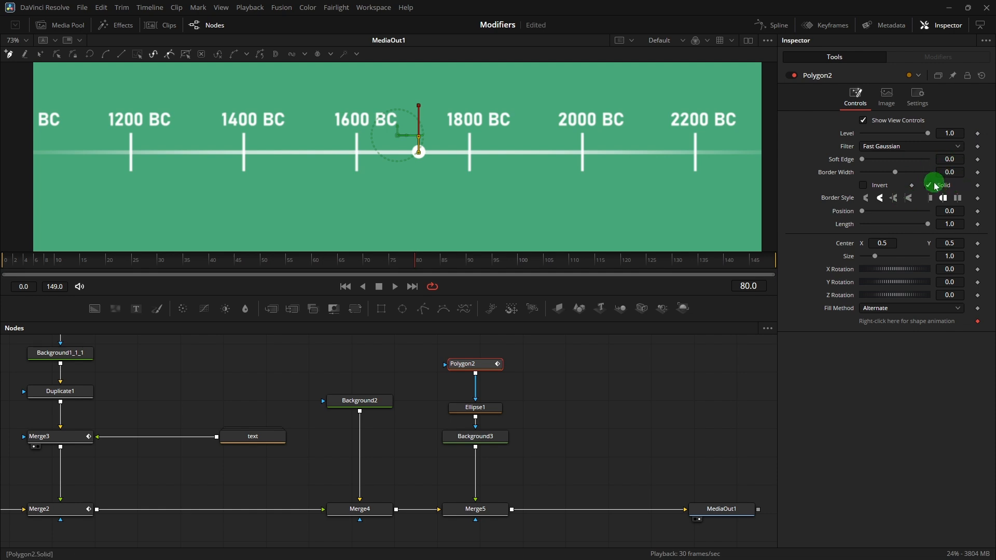
Give the Polygon2 line a border width of 0.00415 with the first cap style, and try out its length.
drag(949, 172, 676, 200)
click(677, 199)
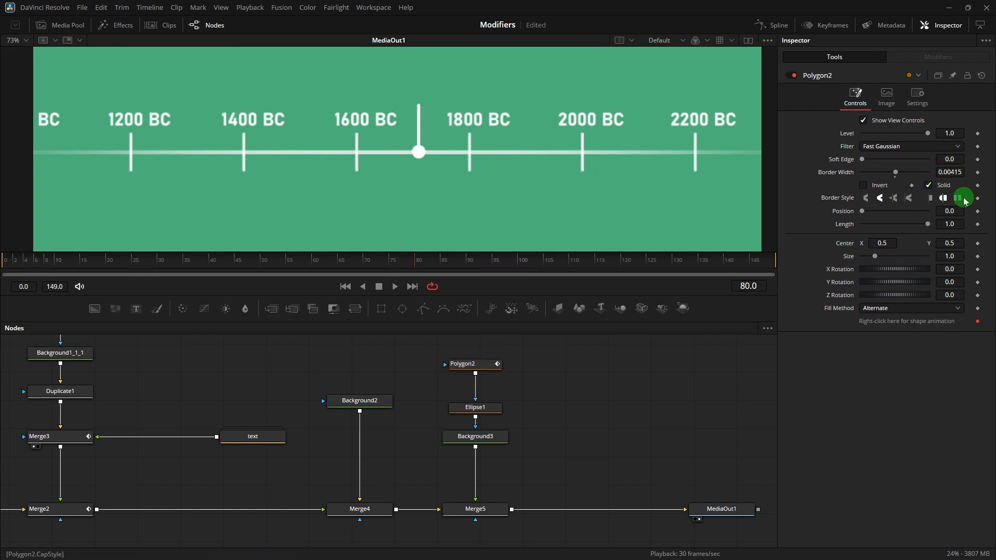
click(933, 199)
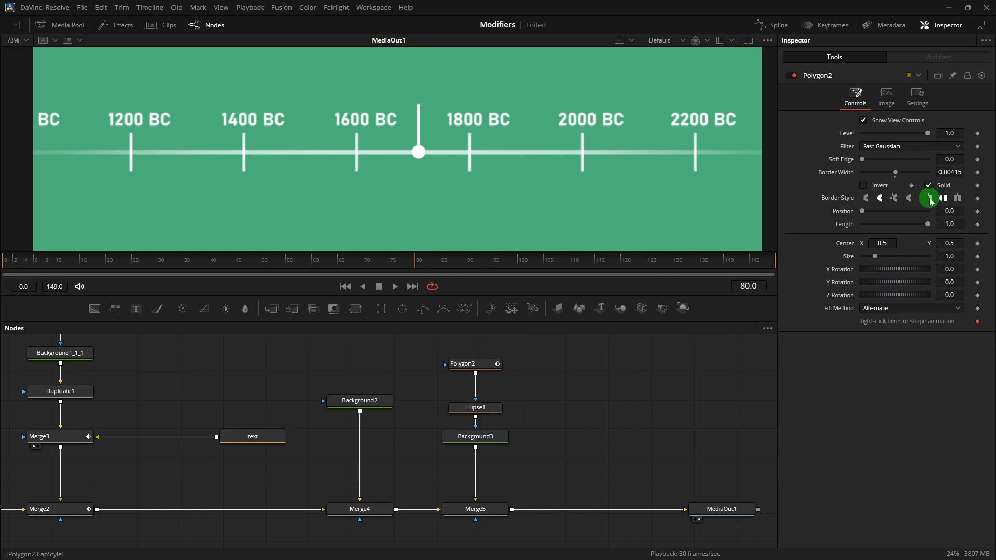
click(923, 226)
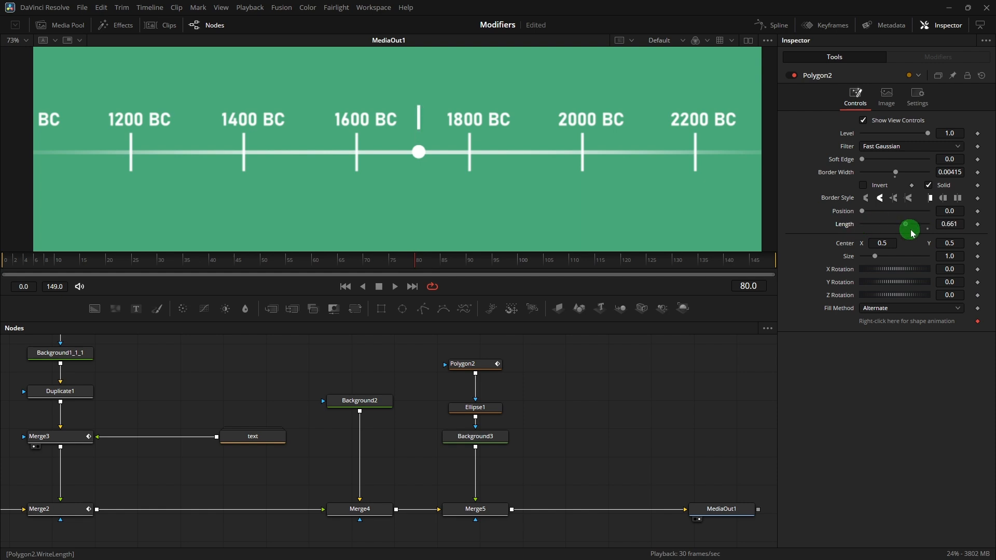
Move the MediaOut1 node farther away from Merge5 to make room for more nodes.
drag(641, 423, 562, 419)
drag(585, 462, 680, 537)
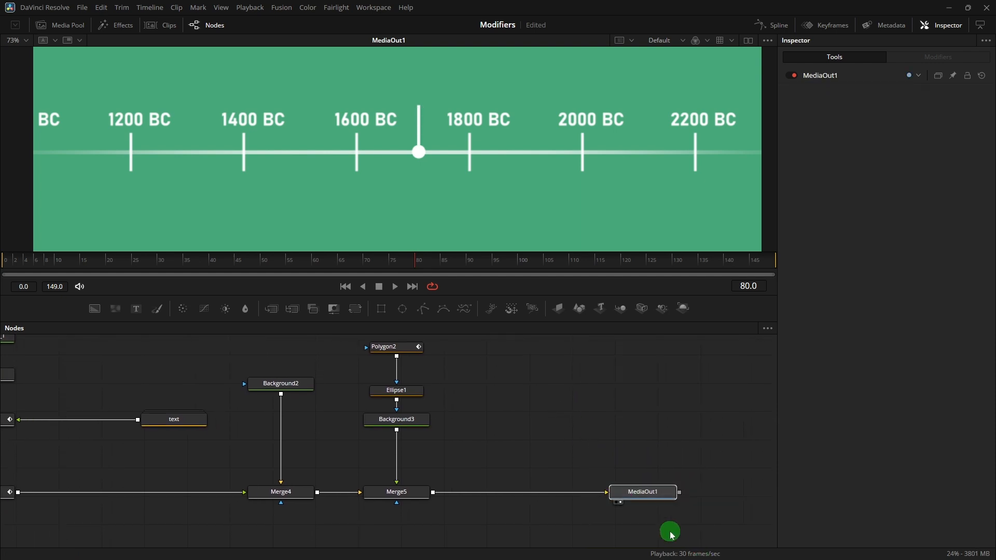
drag(654, 496, 730, 495)
click(517, 437)
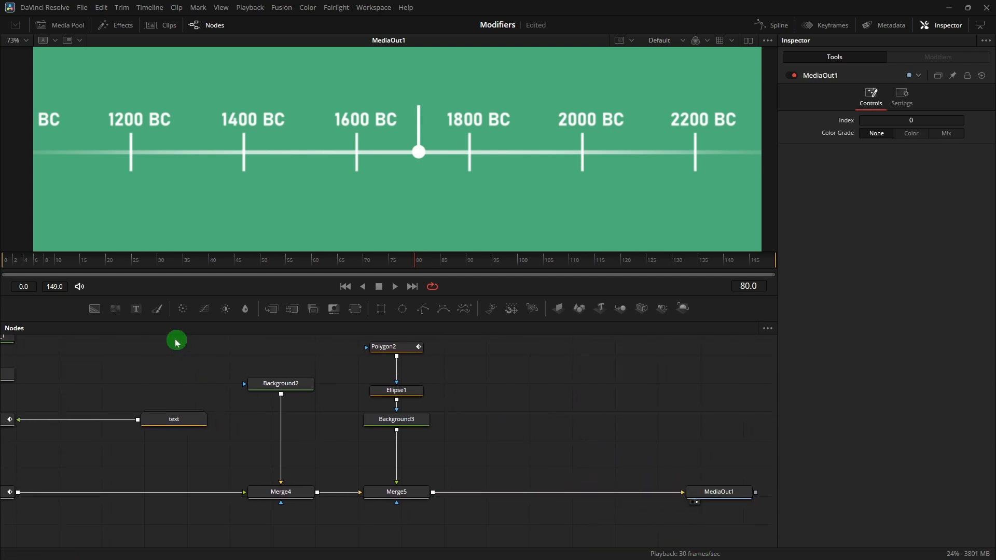
Merge a new Text node over the output of Merge5, and delete the Text node while keeping its merge.
click(137, 310)
drag(569, 383, 433, 494)
click(826, 171)
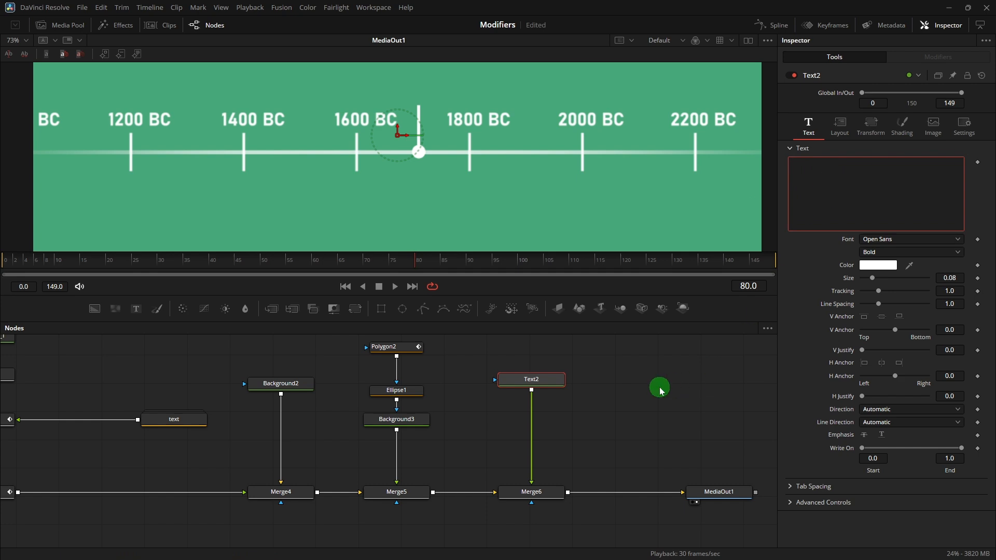
key(Delete)
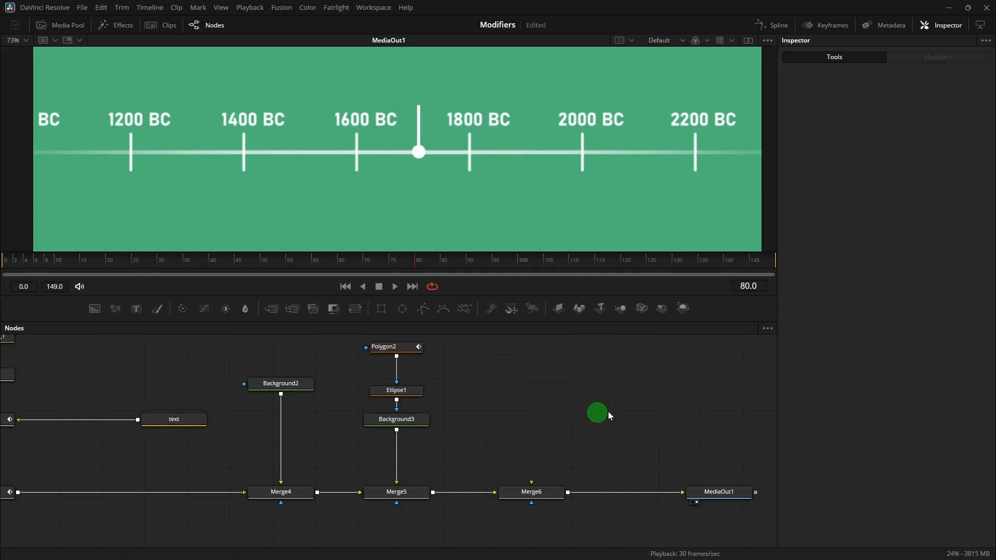
Connect a new Background node to the foreground of Merge6 and set its type to Gradient.
click(94, 309)
drag(579, 429, 531, 488)
drag(541, 389, 541, 404)
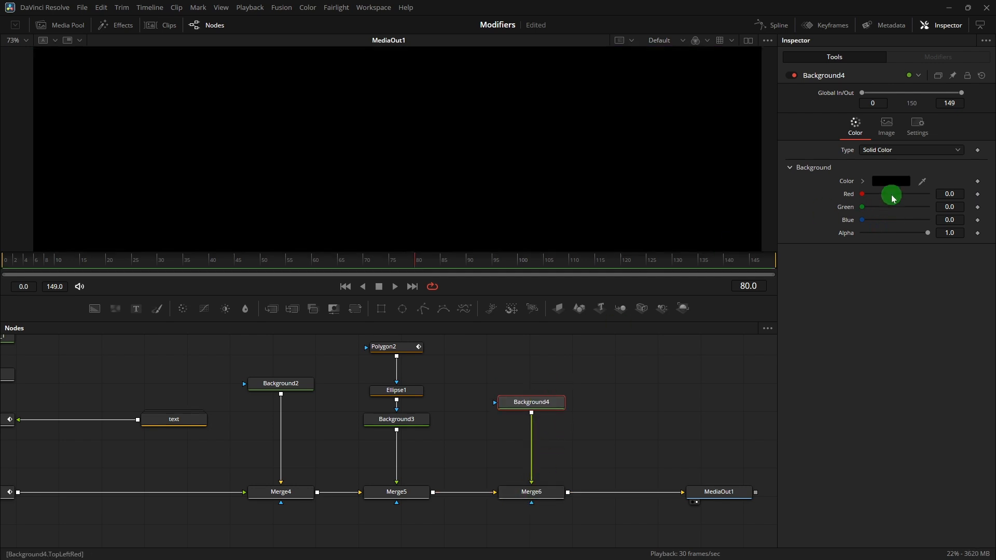
click(923, 149)
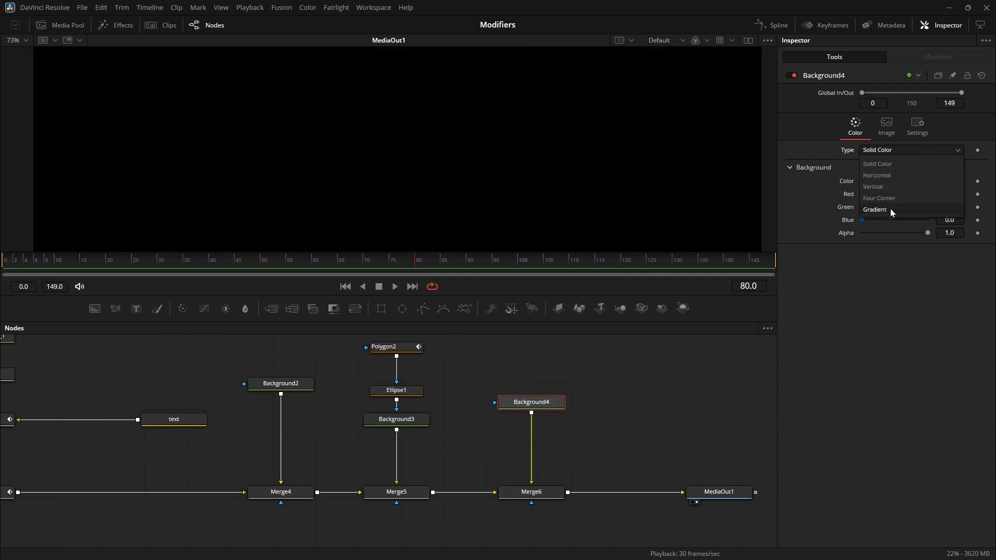
click(891, 209)
Run the Background4 gradient vertically, starting at about X 0.47, Y -0.02 and ending at about X 0.476, Y 1.014.
scroll(576, 163, down, 2)
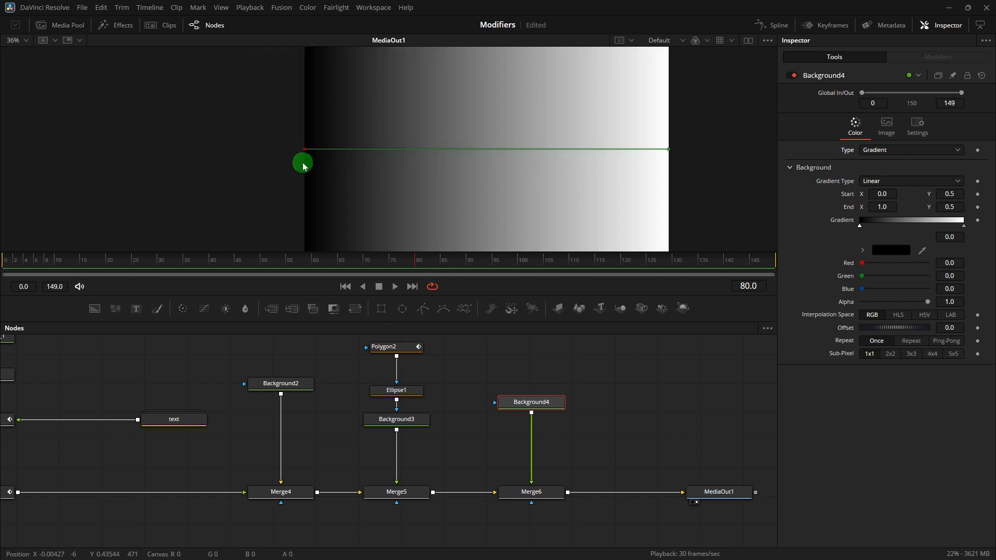
drag(305, 150, 476, 258)
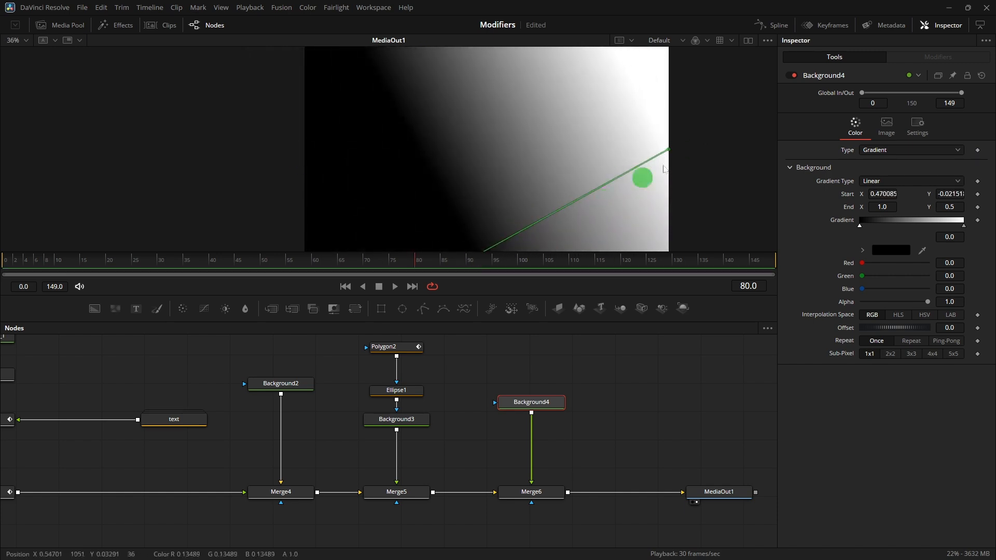
drag(668, 149, 479, 46)
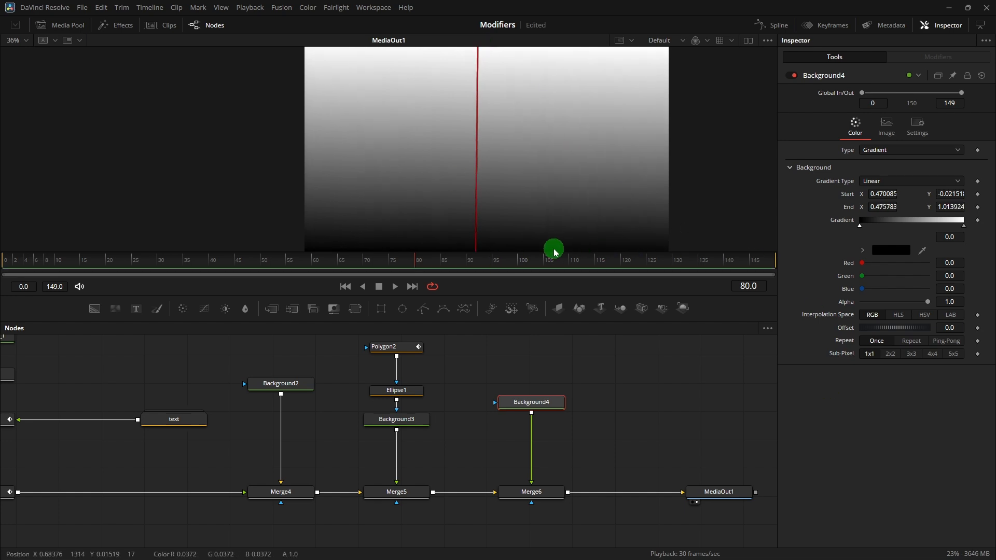
Set the end color of the Background4 gradient to dark red, #820000.
click(964, 226)
click(892, 250)
drag(574, 229, 619, 250)
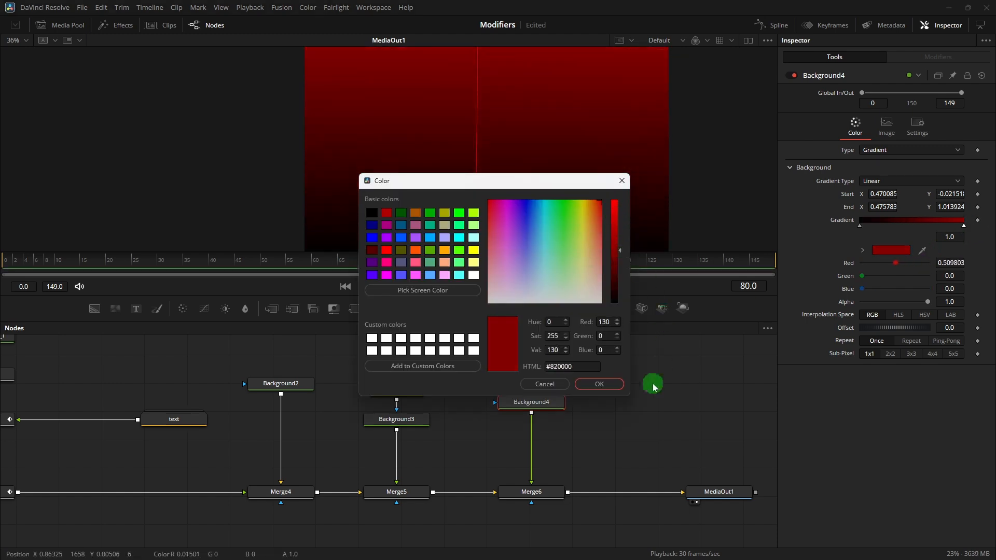
click(599, 384)
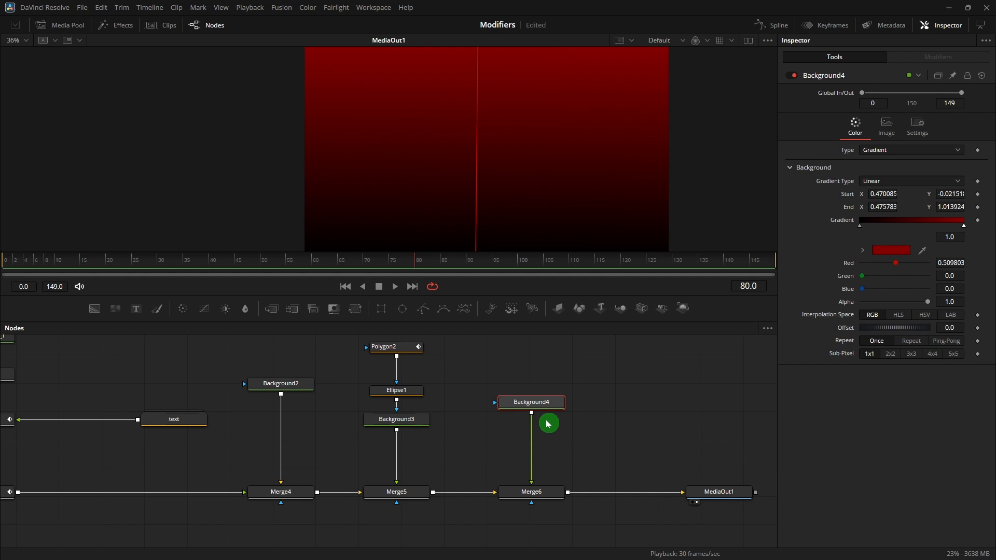
Mask Background4 with a Rectangle of width 0.395 and height 0.1326, centered at X 0.5319, Y 0.669 above the marker line.
click(382, 309)
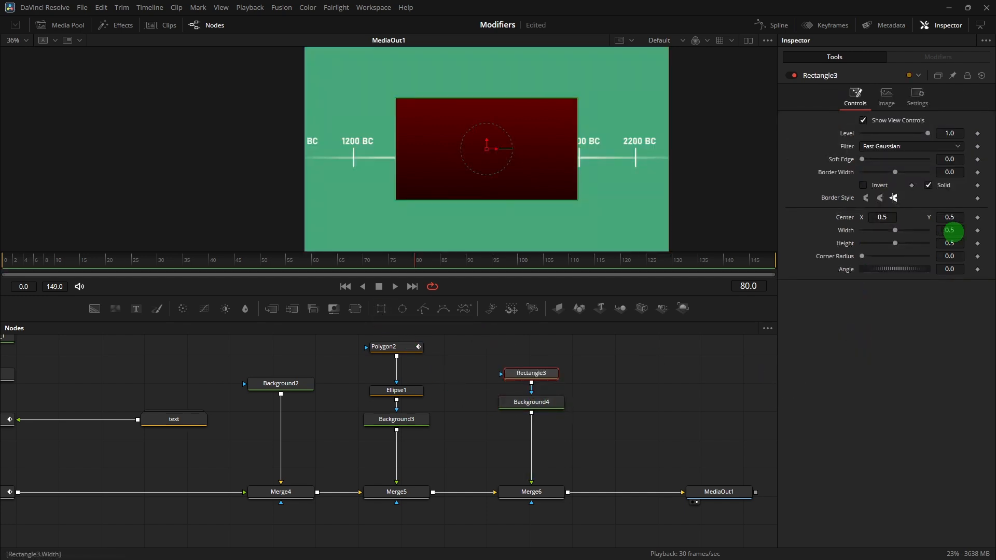
drag(954, 232, 508, 262)
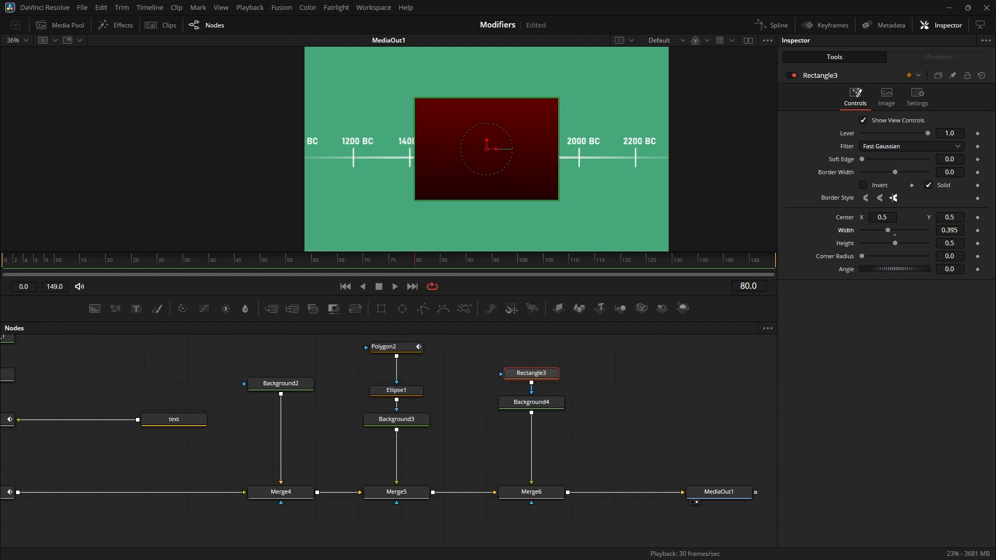
drag(958, 243, 778, 253)
drag(779, 253, 524, 255)
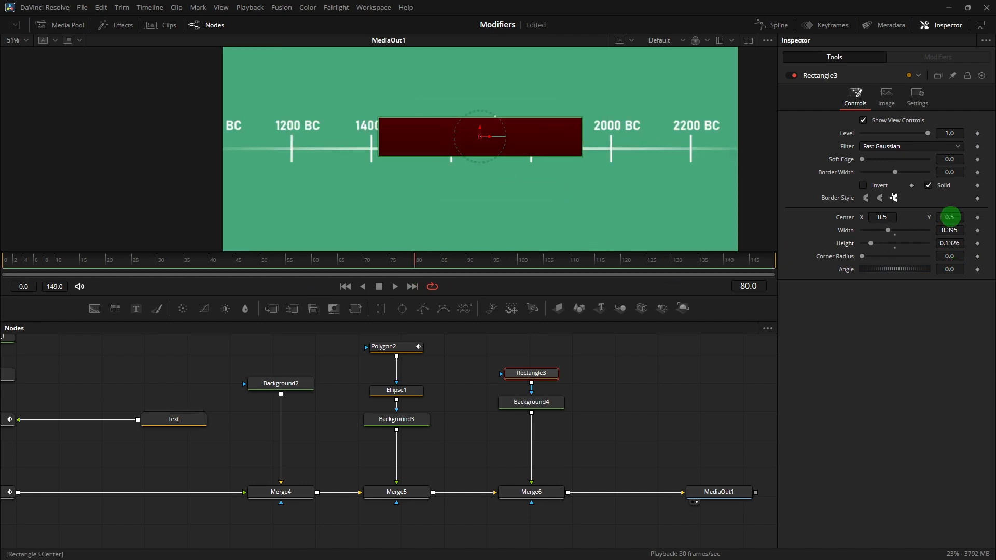
drag(951, 218, 549, 227)
click(688, 392)
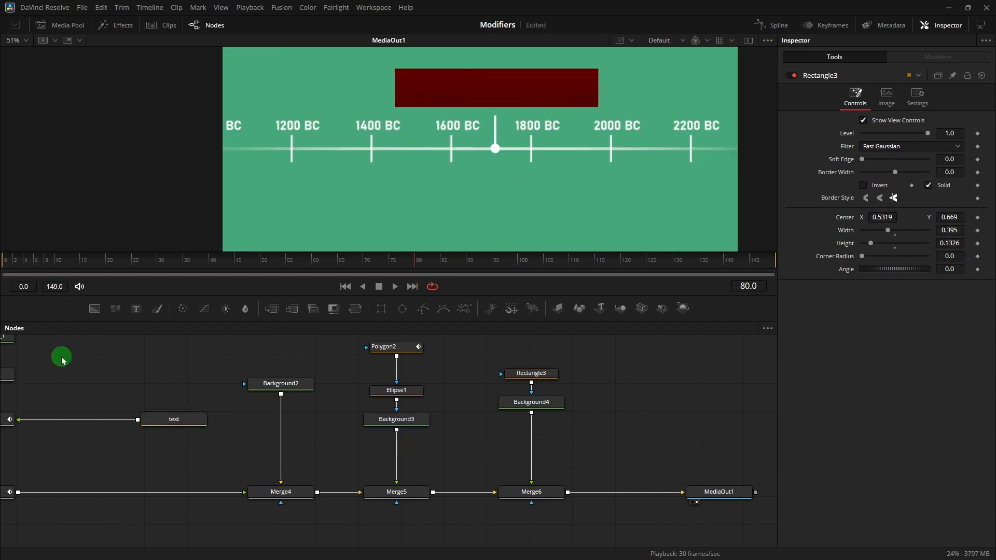
Add a Text node beside Background4 and merge it over the output of Background4.
click(136, 310)
drag(578, 398, 678, 389)
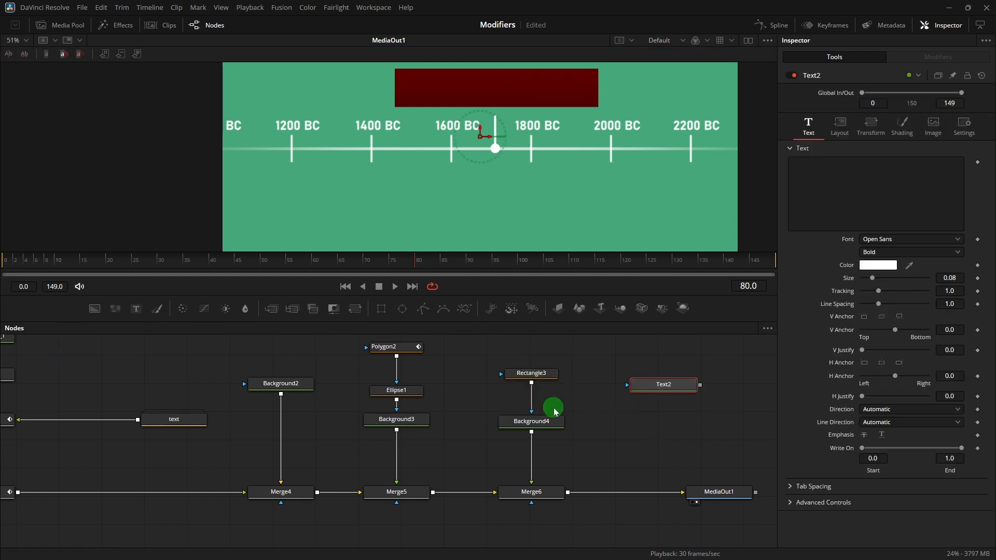
drag(555, 412, 554, 402)
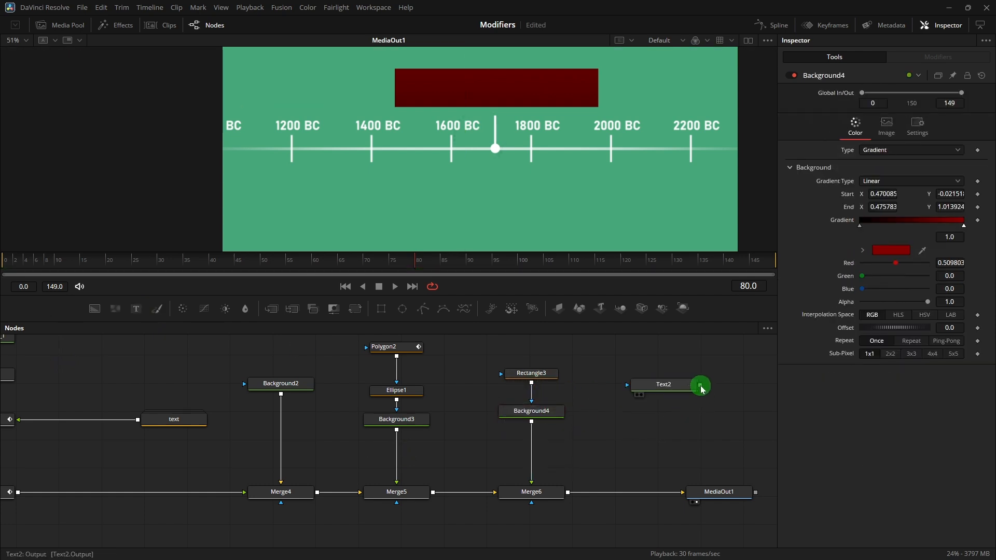
drag(702, 389, 686, 447)
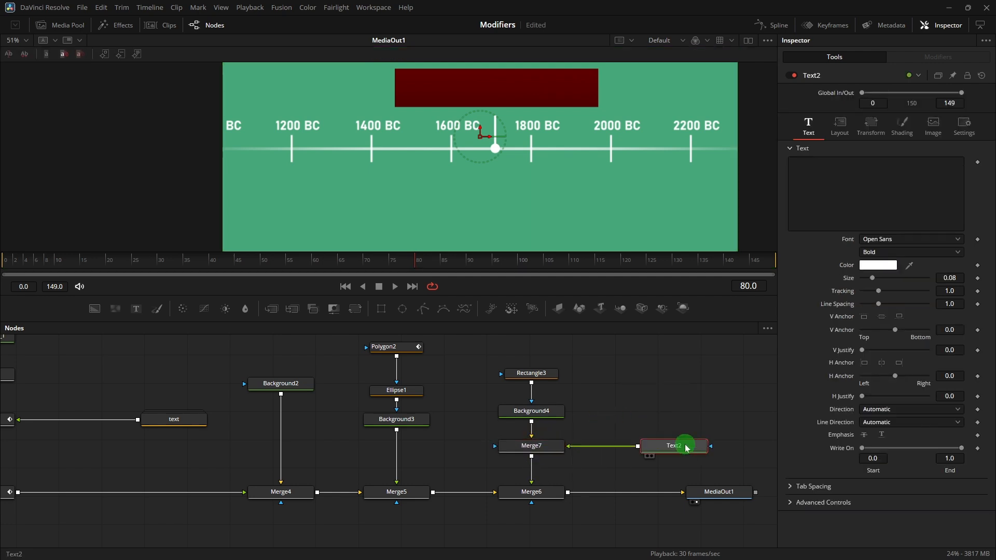
Enter the text "17-18 CENTURAY BC" in Text2 and set its size to 0.06323.
click(841, 180)
text(17-18 CENTURAY BC)
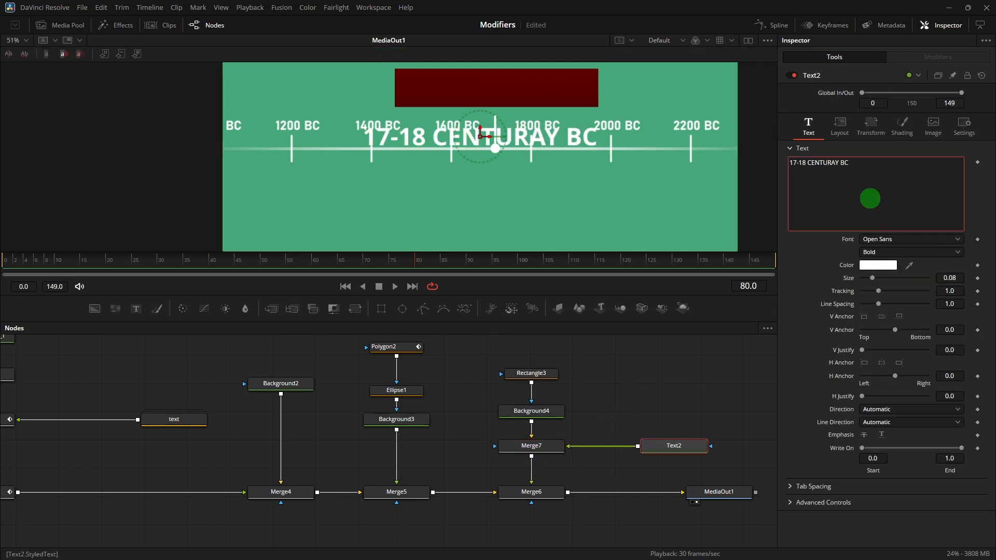
drag(955, 280, 100, 346)
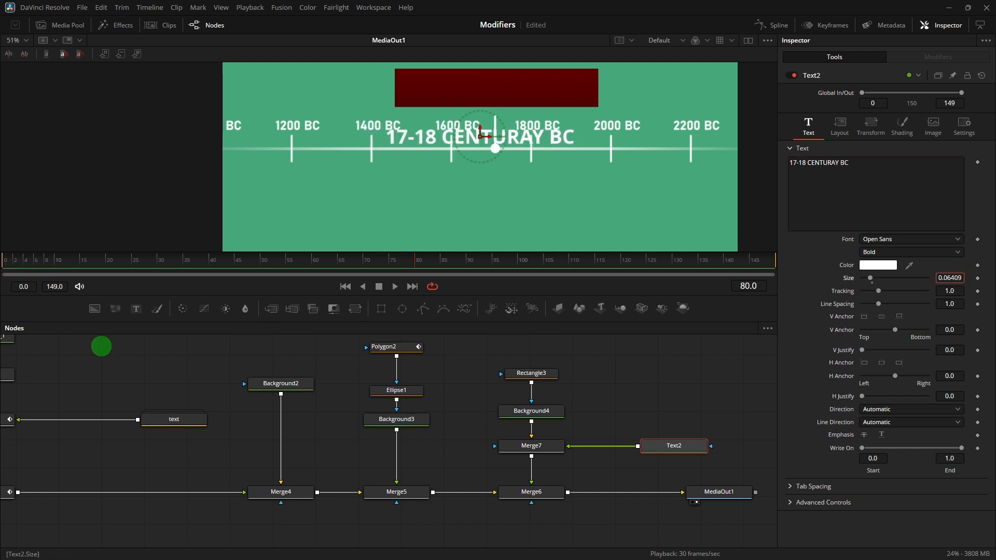
Insert a Transform node between Text2 and Merge7, and move the text onto the dark red rectangle.
drag(684, 447, 744, 446)
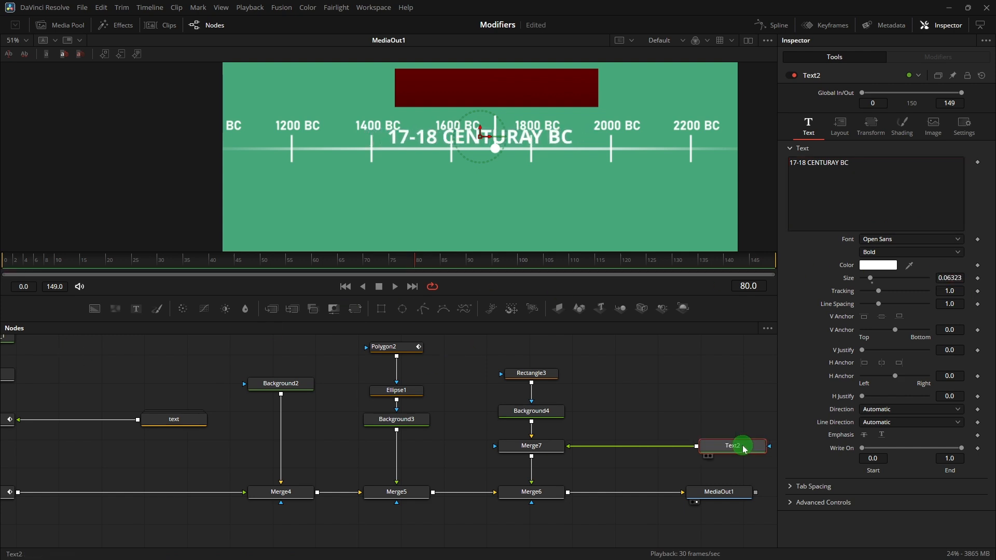
click(355, 308)
click(659, 447)
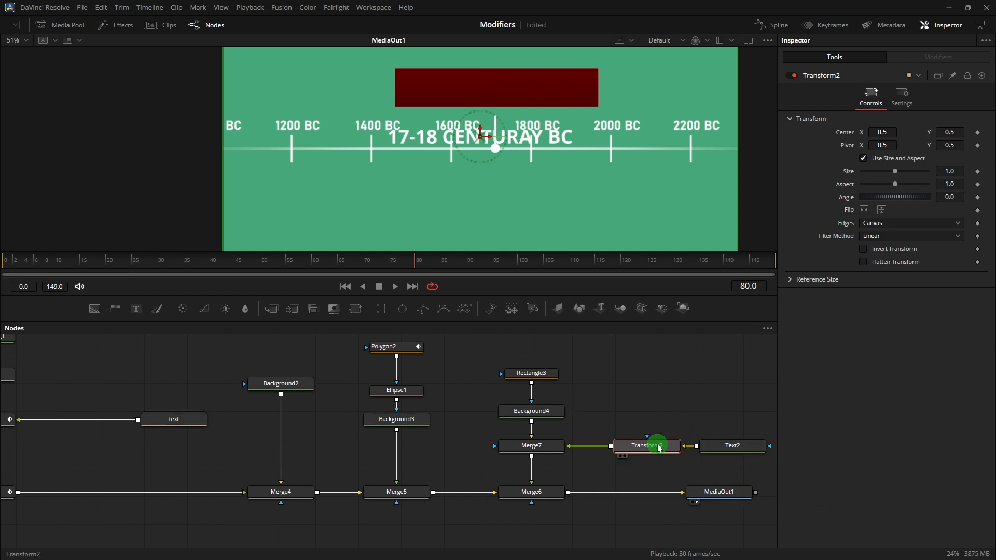
click(888, 125)
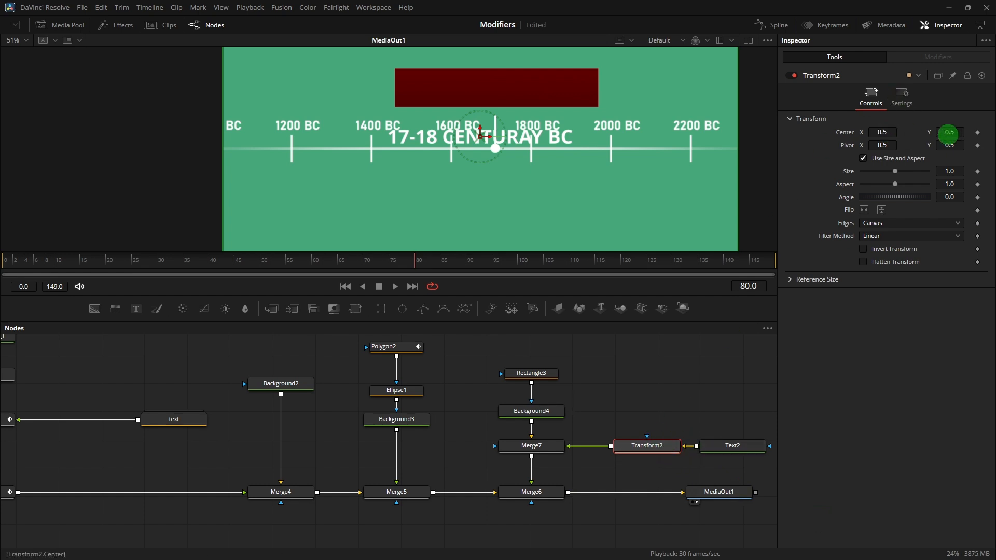
drag(949, 132, 992, 147)
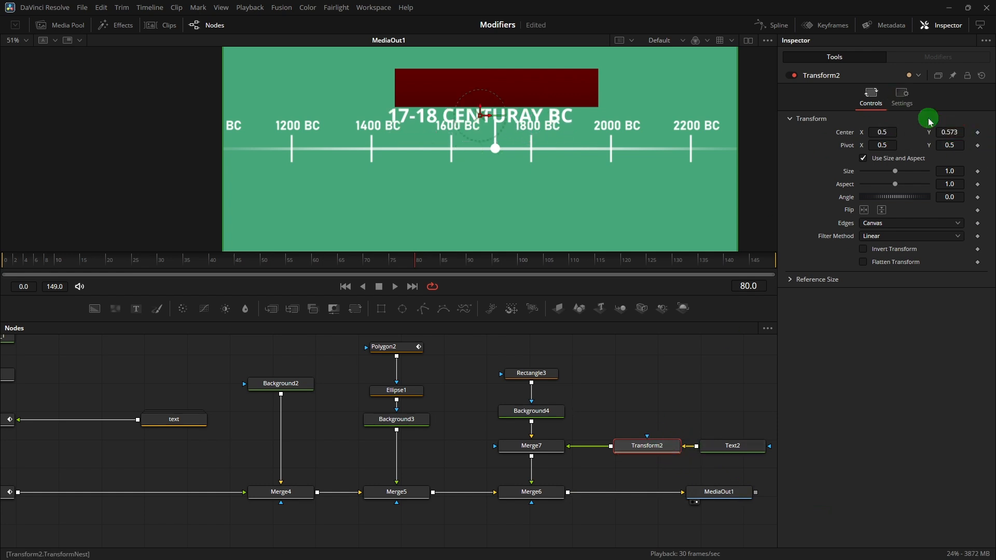
drag(480, 107, 481, 80)
drag(882, 132, 994, 148)
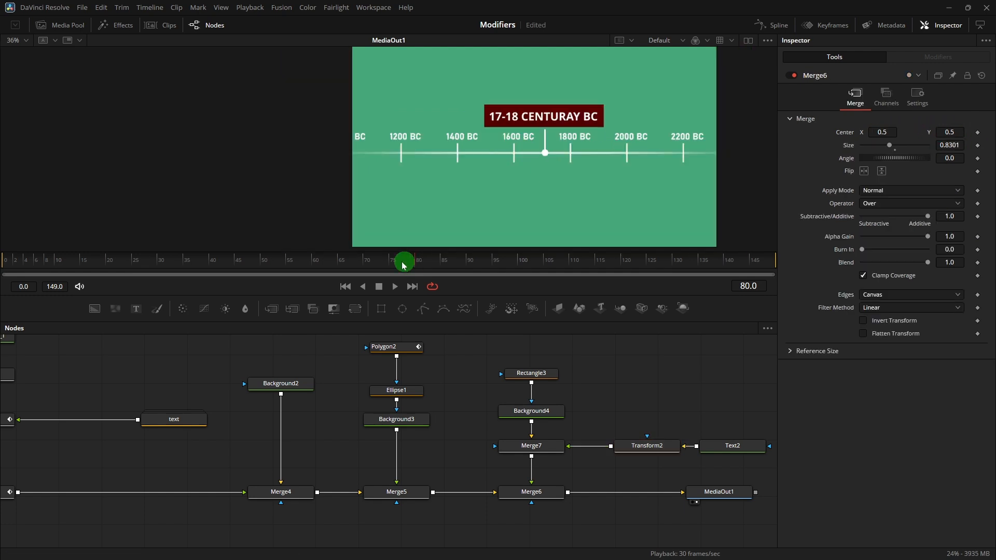
Go to frame 85 and move the MediaOut1 node farther away from Merge6 in the node graph.
mouse_move(402, 264)
mouse_down()
mouse_move(366, 263)
mouse_move(420, 270)
mouse_up()
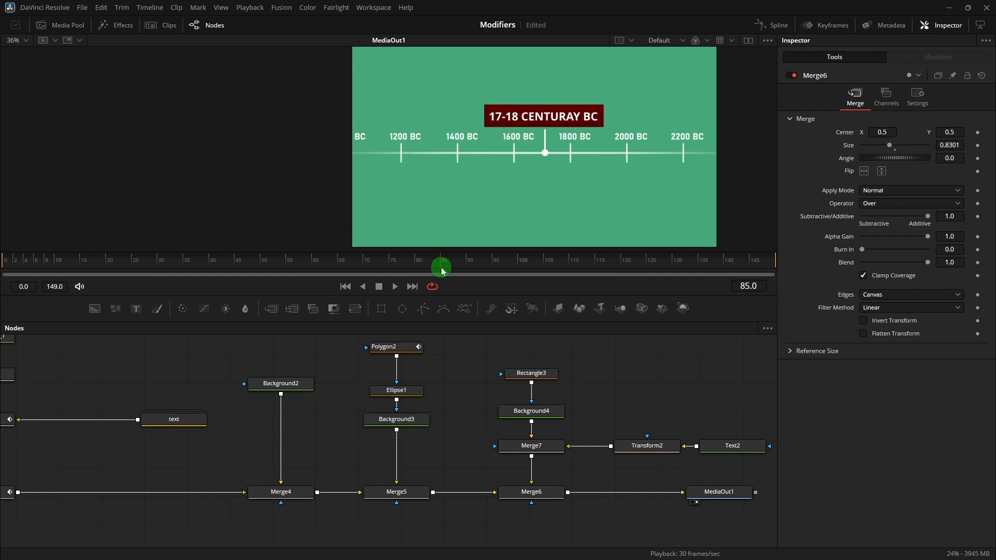
drag(645, 389, 520, 382)
click(584, 474)
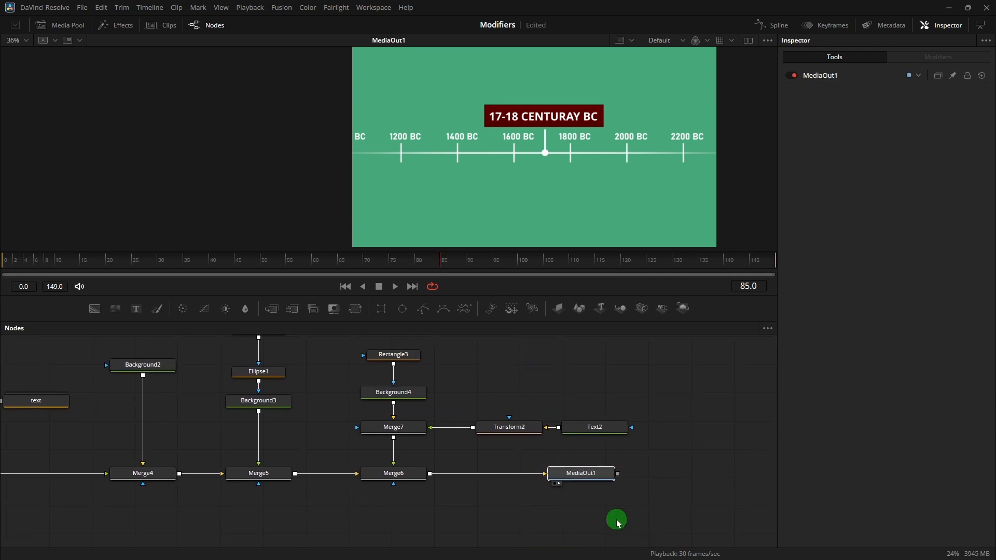
drag(586, 479, 550, 155)
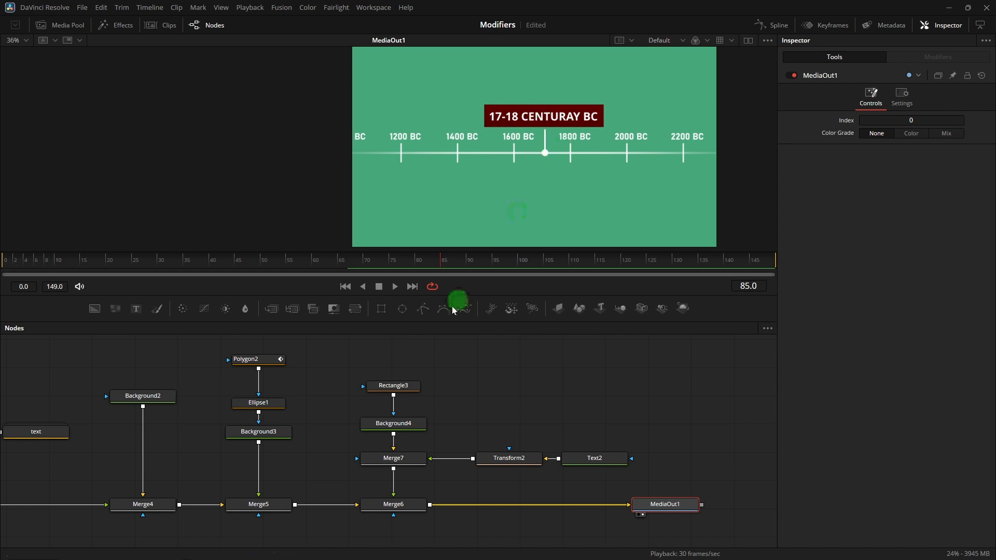
Keyframe the width of Ellipse1 to grow from 0 at frame 85 to 0.0186 at frame 95.
click(266, 408)
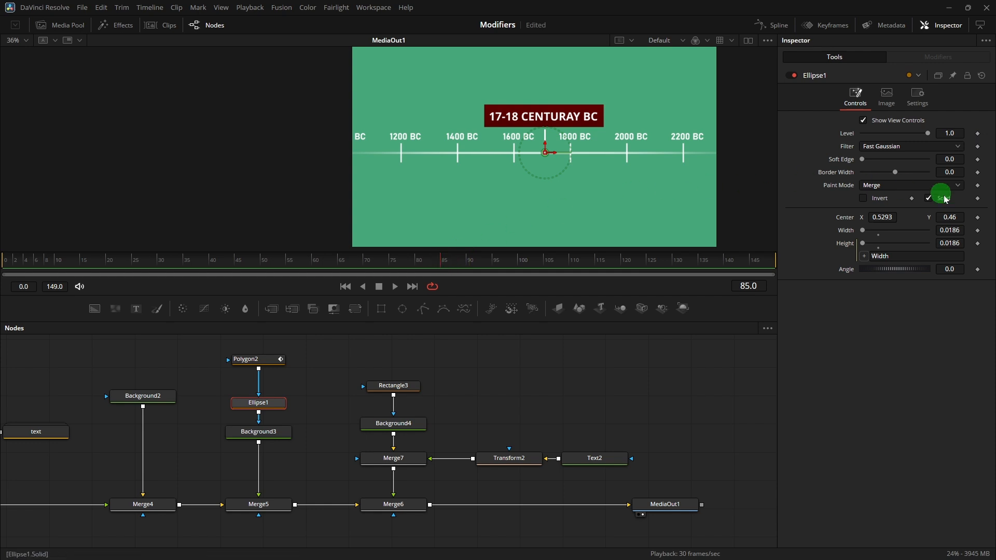
click(979, 231)
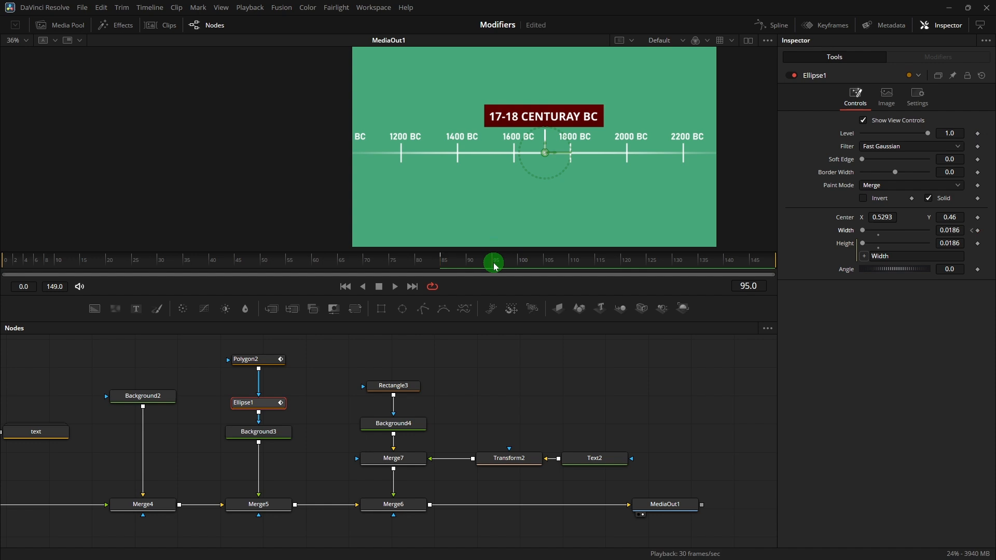
click(979, 231)
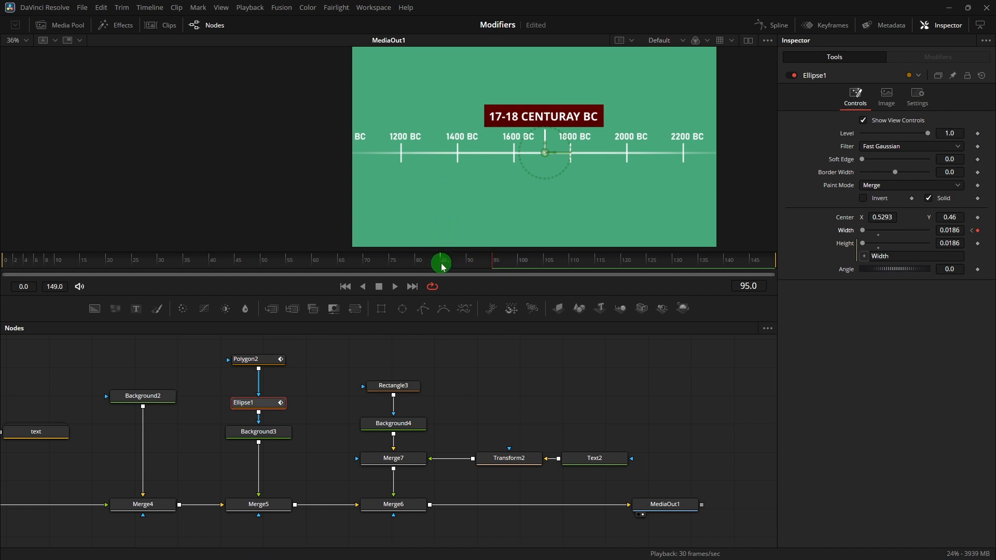
click(865, 234)
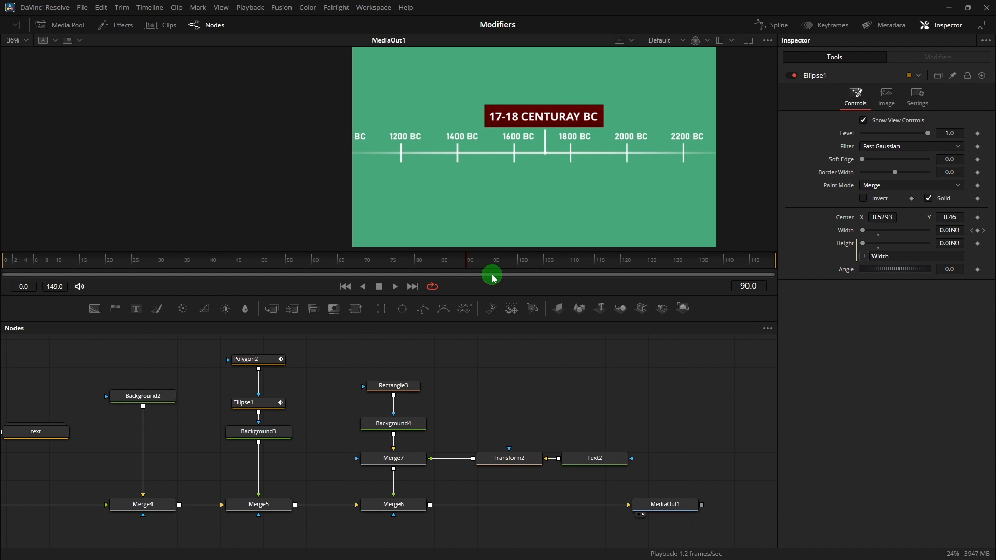
Go to frame 100 and select the Polygon2 mask that draws the vertical marker line.
click(522, 263)
click(276, 361)
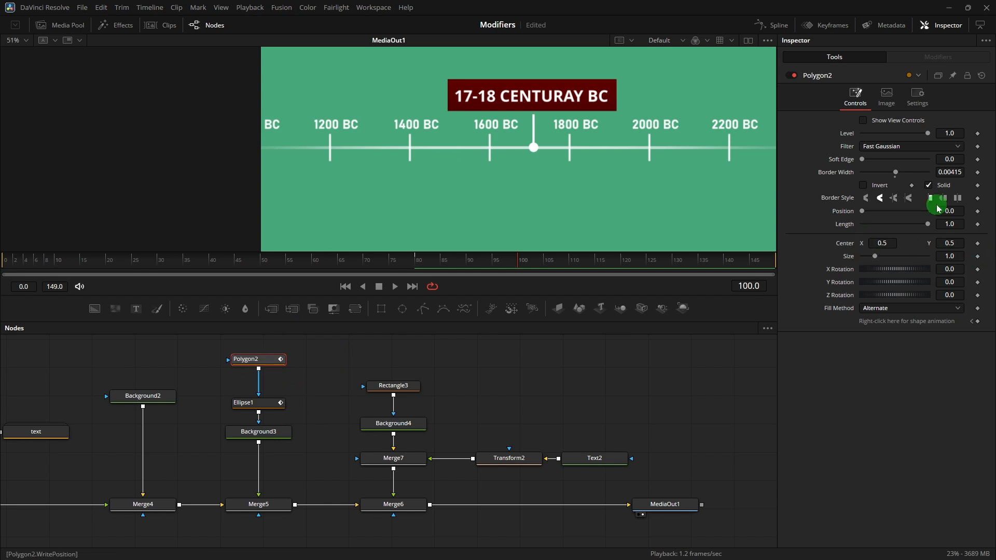
Try shortening the Polygon2 line to a Length of 0.378, and restore the Length to 1.0.
drag(928, 226, 887, 224)
click(540, 150)
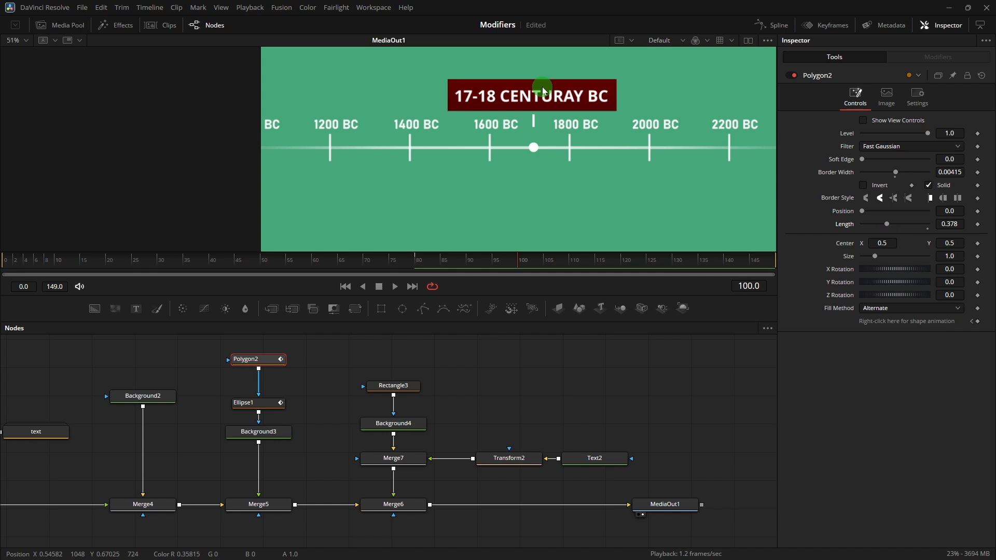
click(887, 224)
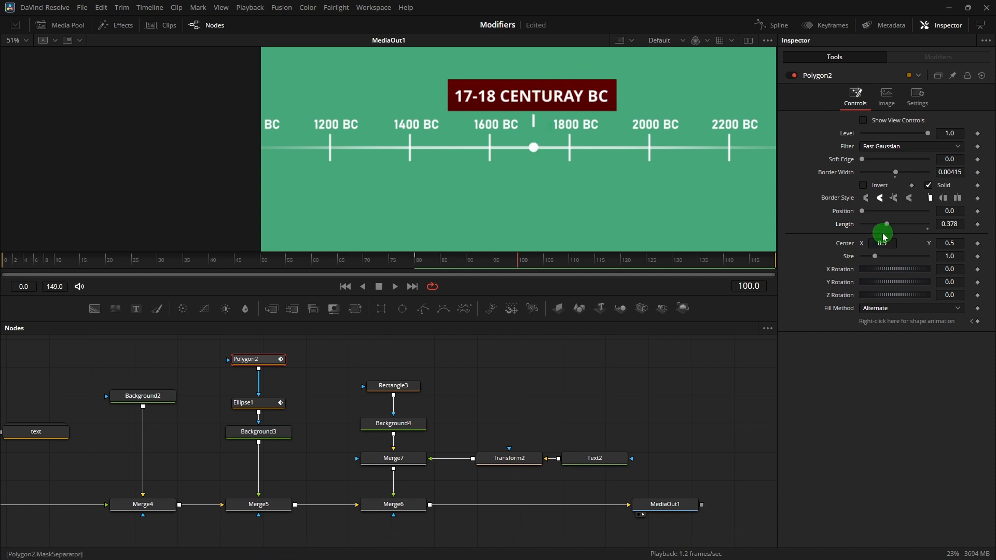
drag(897, 231, 959, 223)
mouse_move(863, 211)
mouse_down()
mouse_move(922, 218)
mouse_move(850, 225)
mouse_up()
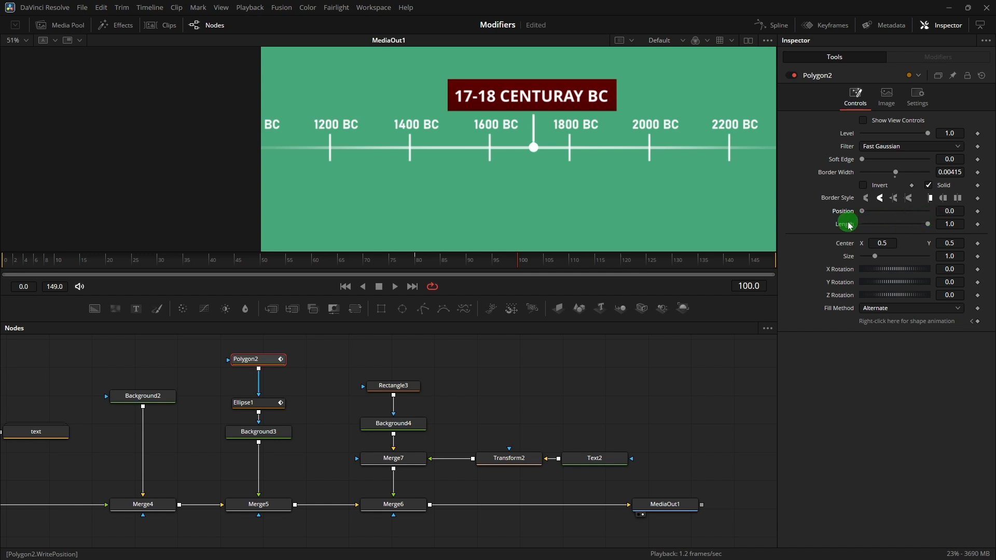
Keyframe Polygon2's Position from 1.0 at frame 90 to 0.0 at frame 100, and play the line animation.
click(980, 221)
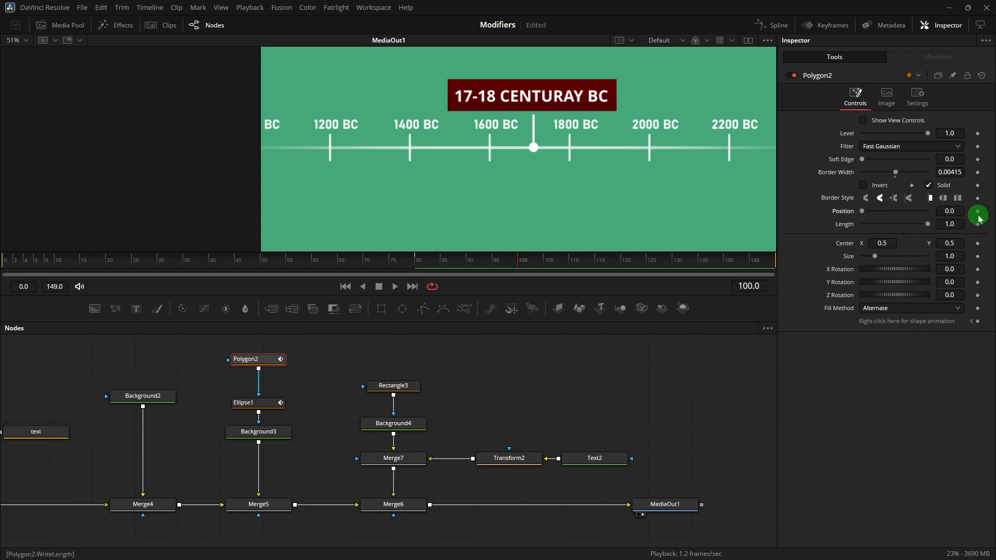
click(977, 212)
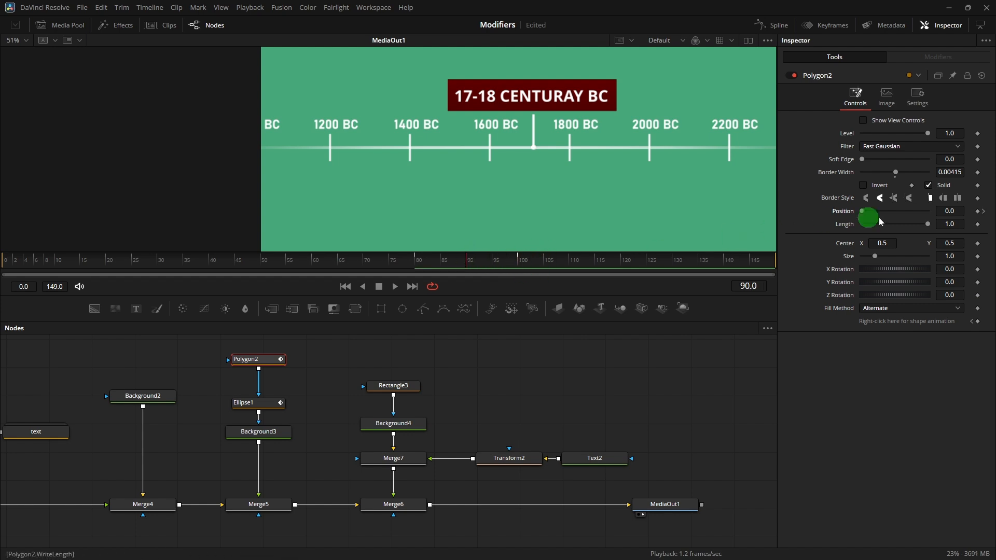
click(978, 212)
click(866, 212)
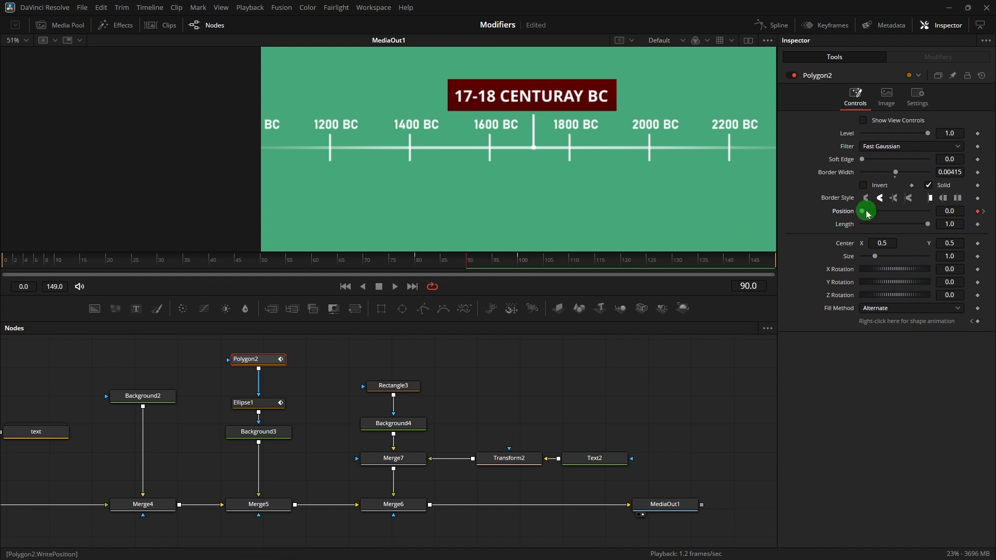
drag(866, 214, 941, 217)
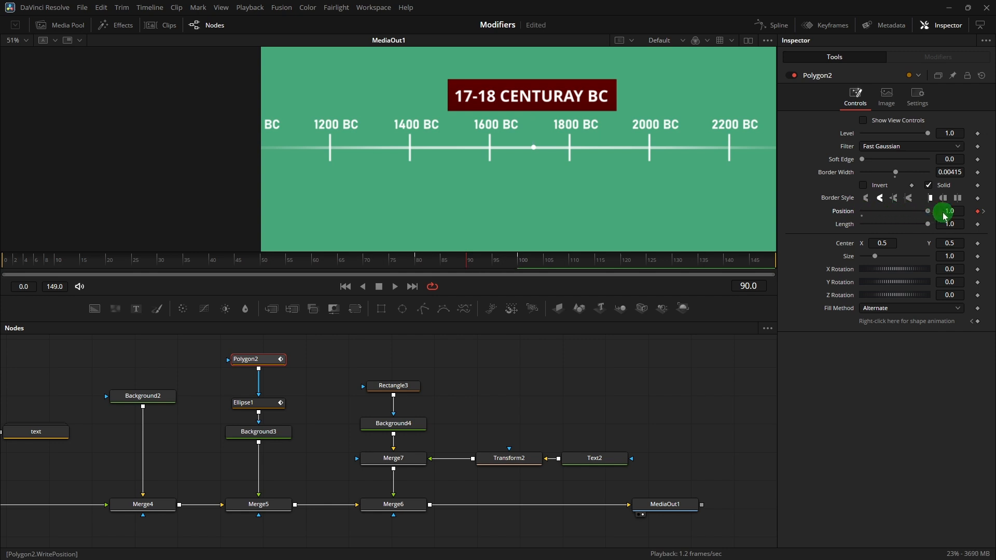
click(486, 281)
key(space)
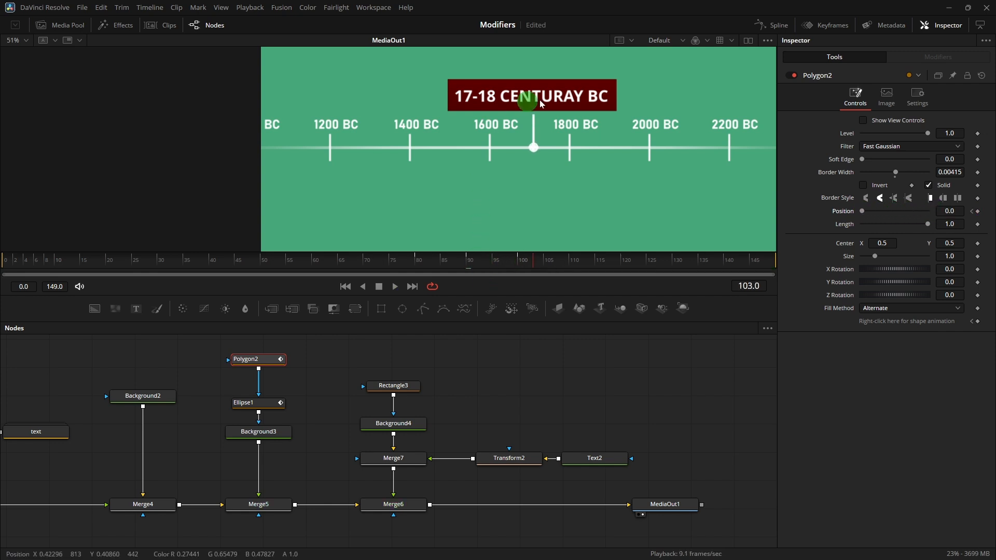
Insert a Transform node between Merge7 and Merge6 to control the title box and its text together.
click(545, 358)
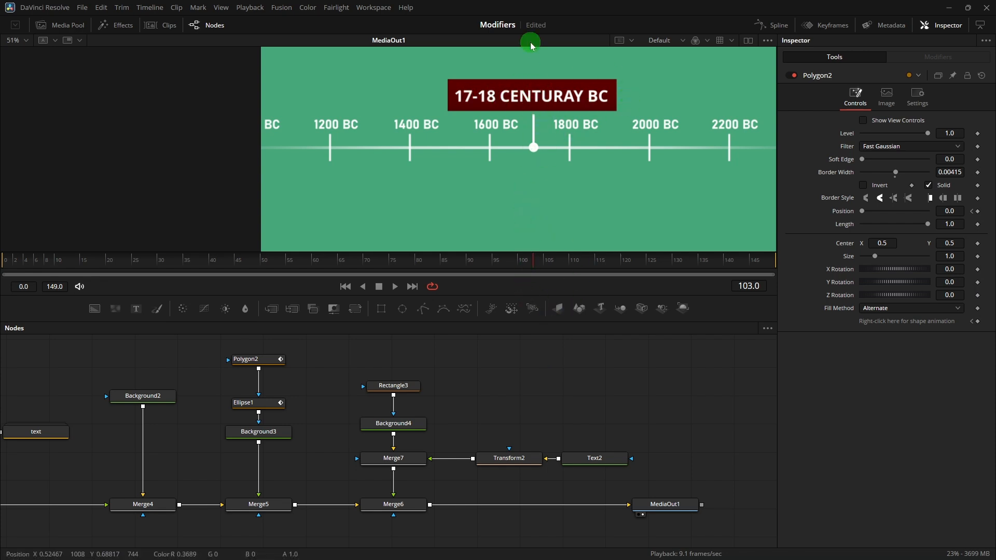
scroll(521, 410, down, 2)
drag(343, 343, 599, 394)
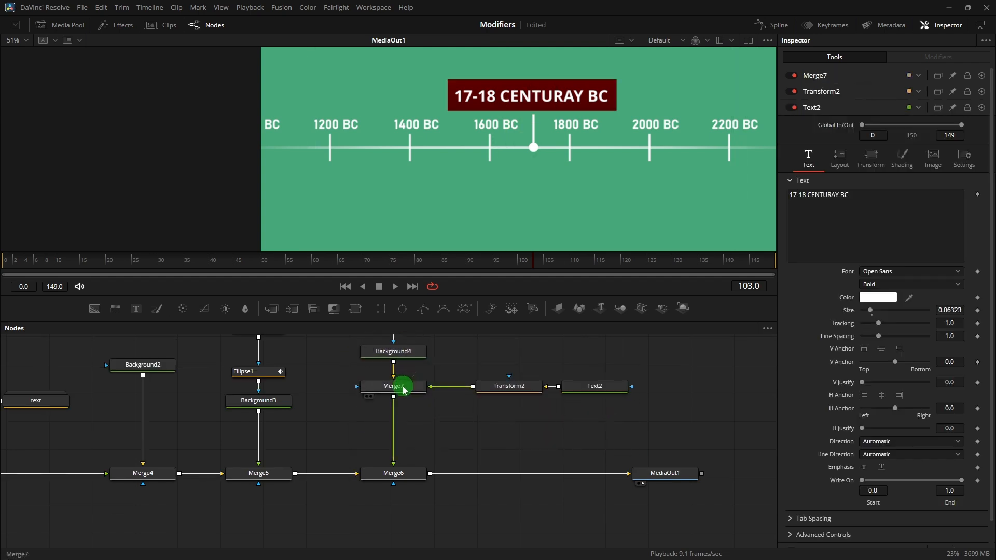
click(400, 386)
click(357, 311)
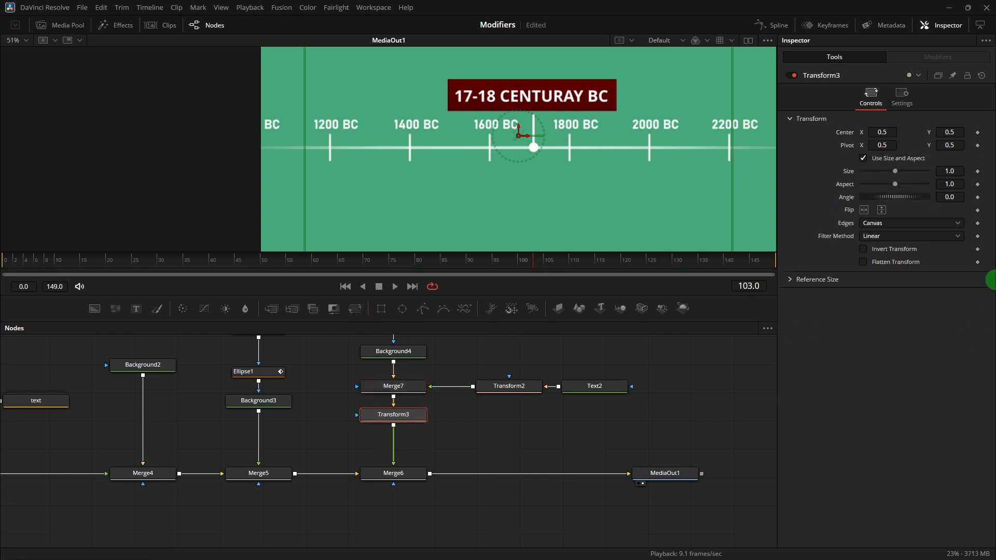
Keyframe Transform3's center Y from 0.326 at frame 100 to 0.5 at frame 110, and play the title box's rise.
drag(950, 132, 902, 147)
key(ctrl+z)
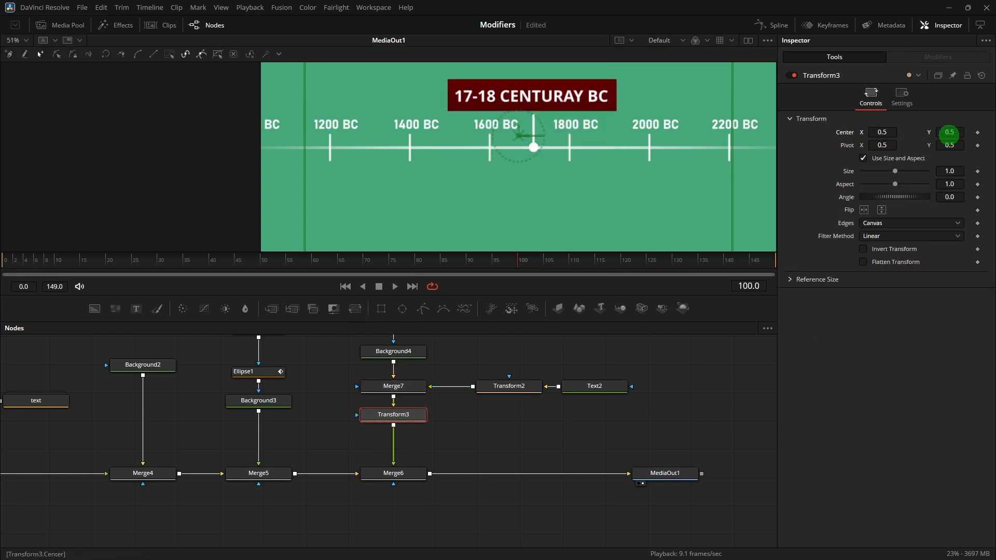
click(978, 135)
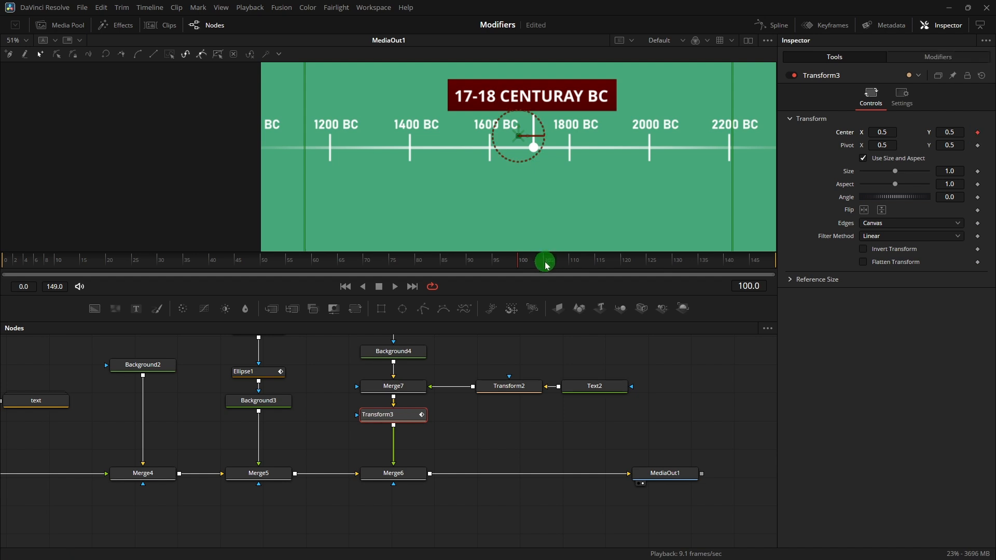
drag(546, 266, 571, 262)
click(979, 133)
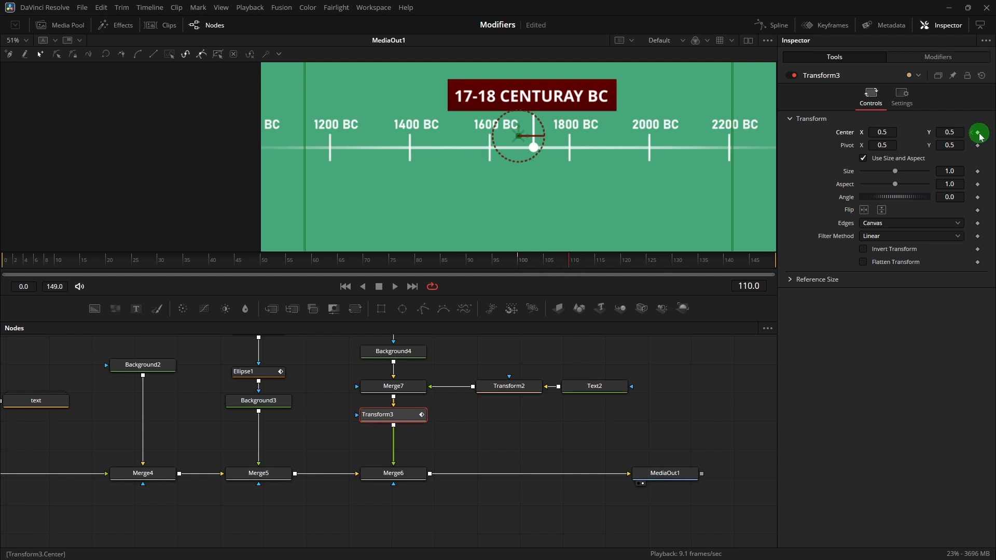
click(522, 262)
click(955, 132)
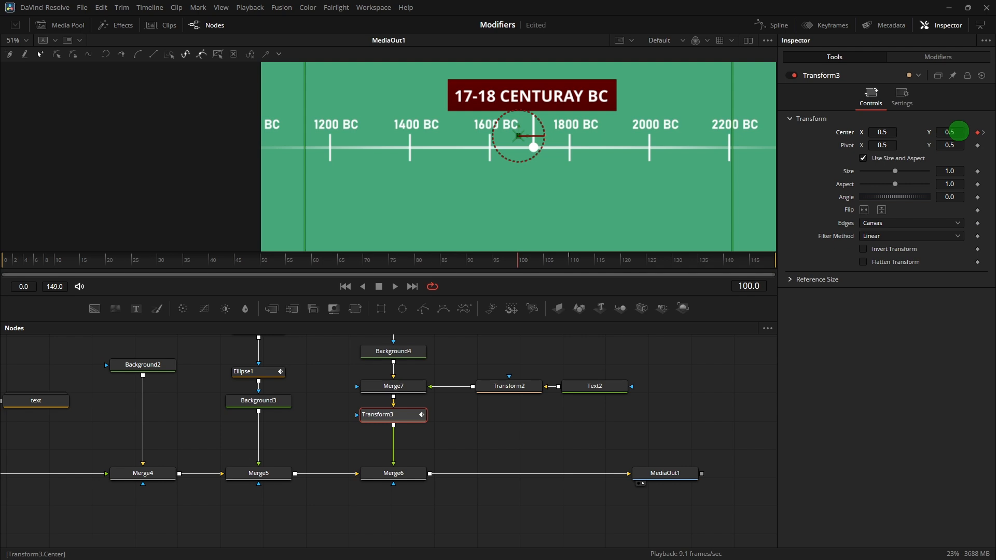
drag(955, 132, 869, 145)
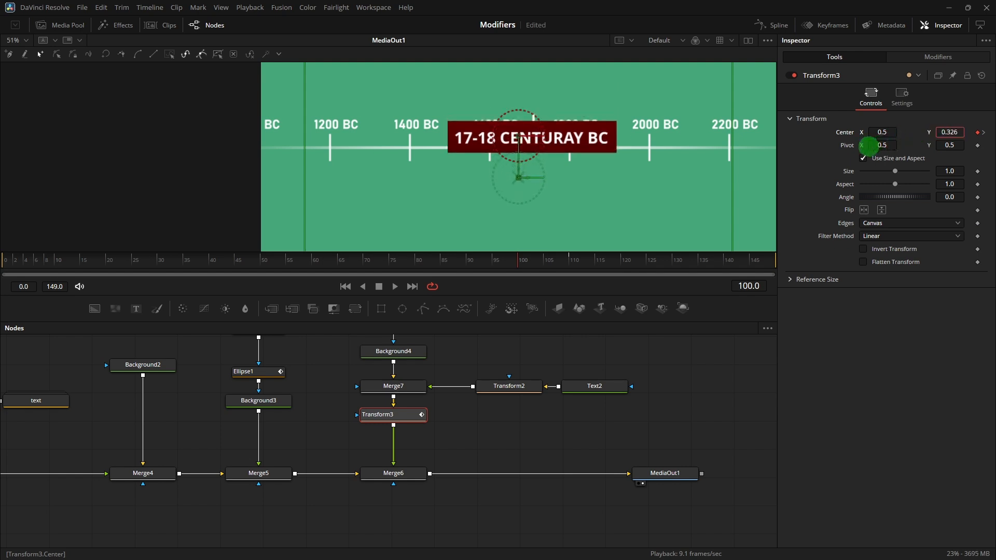
click(590, 365)
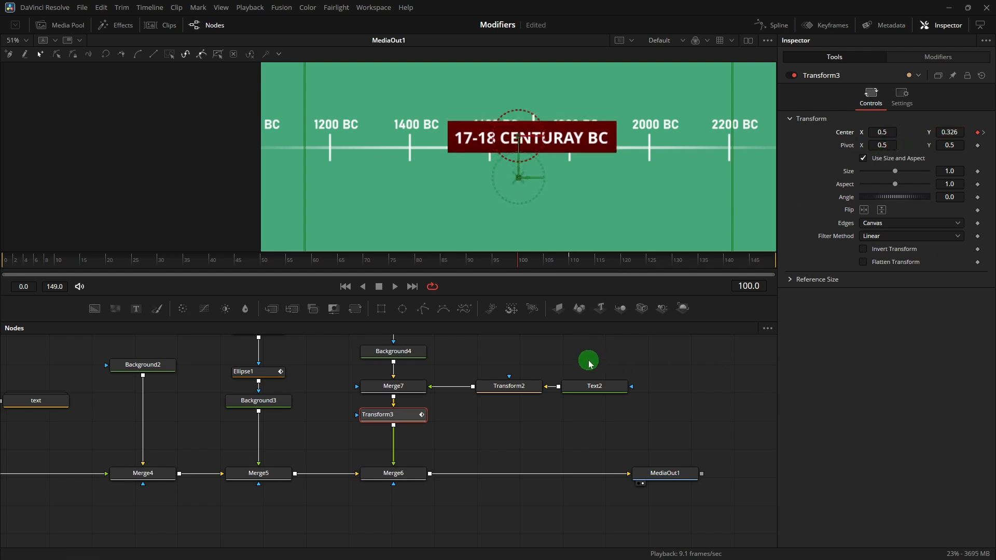
key(space)
key(space)
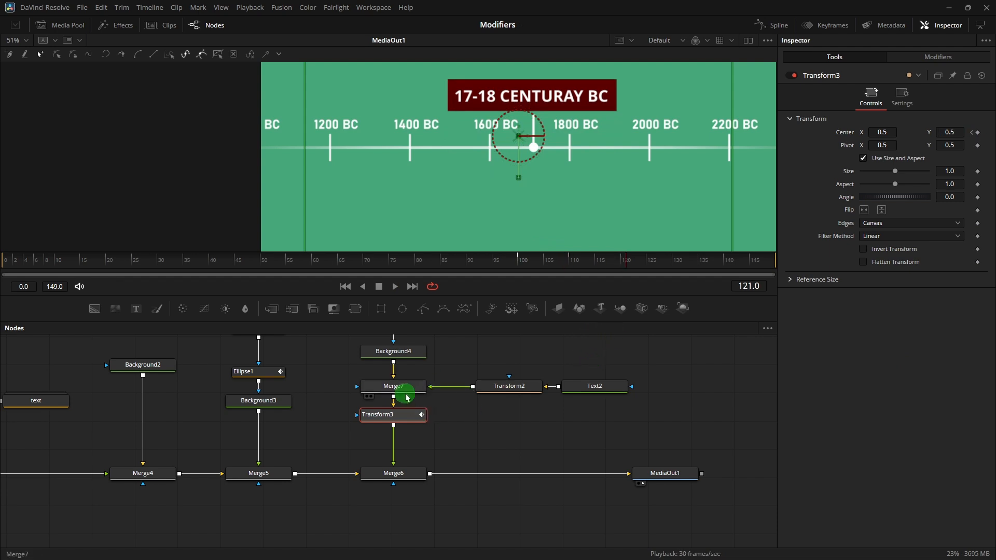
Smooth Transform3's displacement curve in the Spline editor and set its Ease In to 100, leaving Ease Out at 33.
click(768, 24)
click(367, 355)
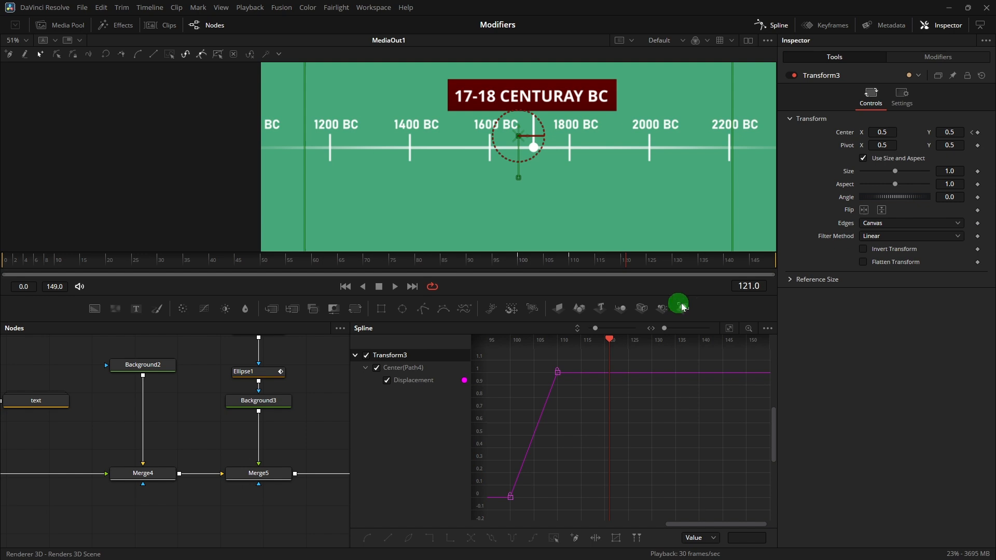
click(731, 329)
key(ctrl+a)
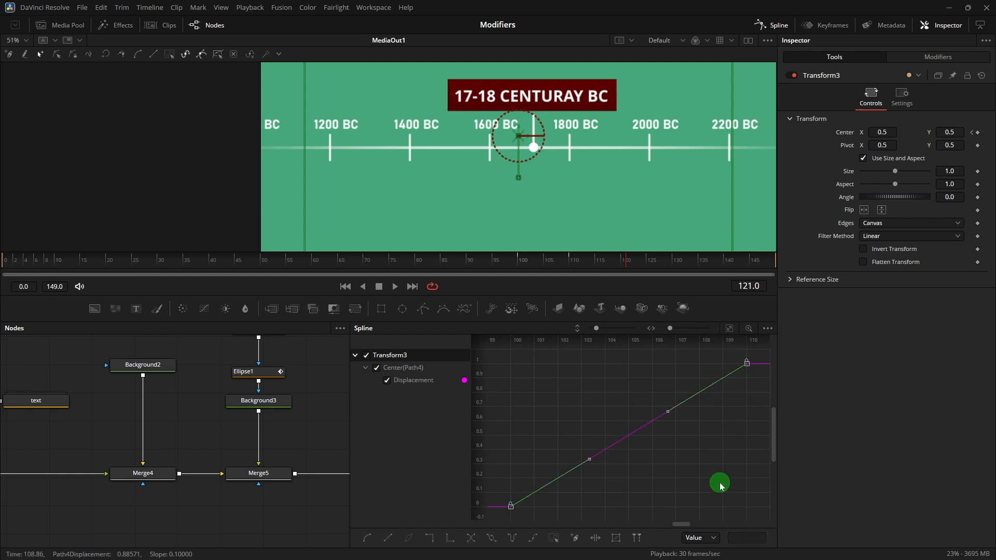
key(s)
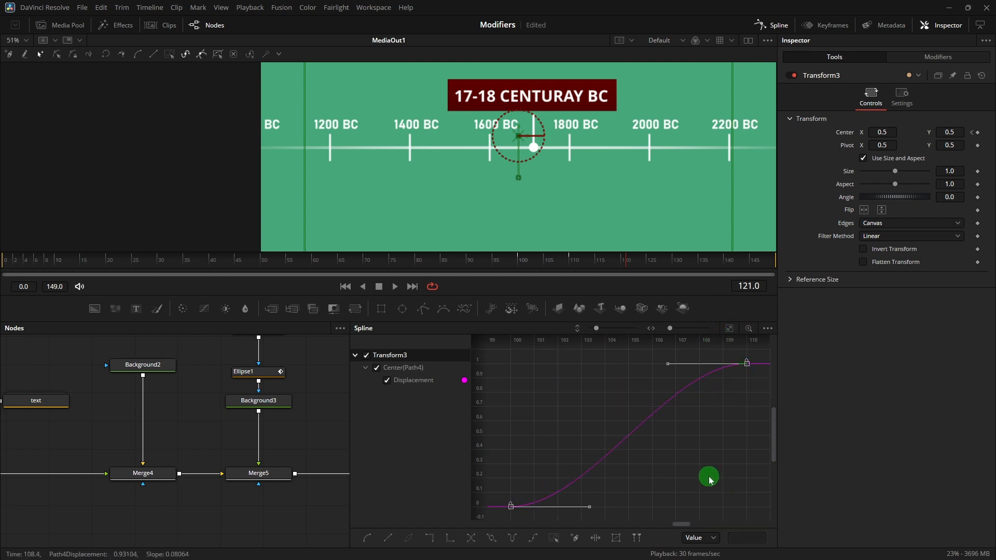
key(t)
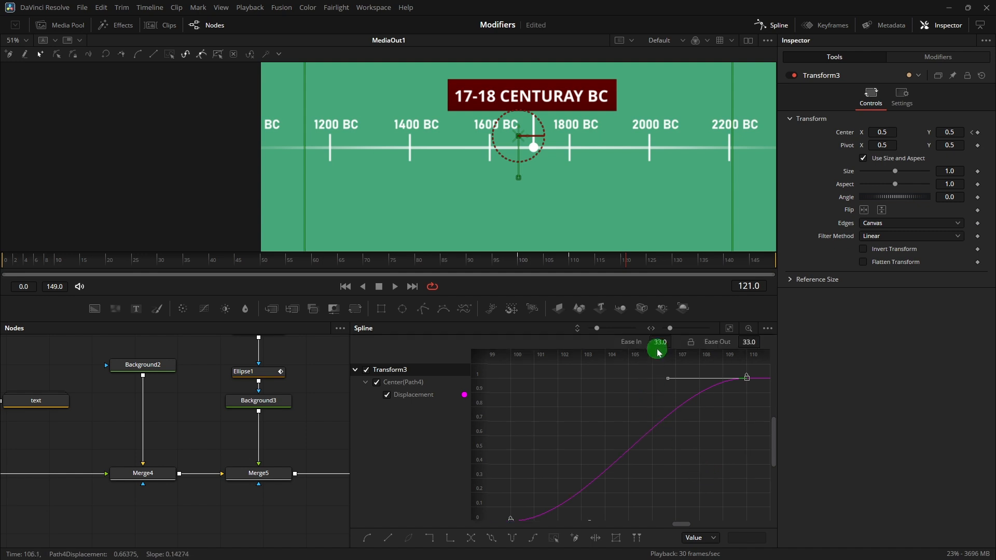
drag(657, 343, 712, 72)
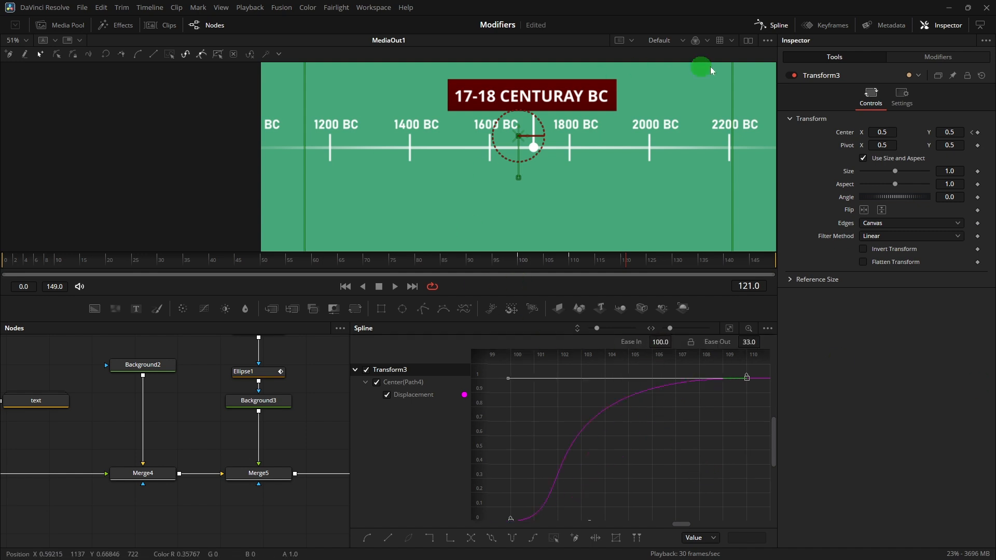
click(773, 31)
click(694, 416)
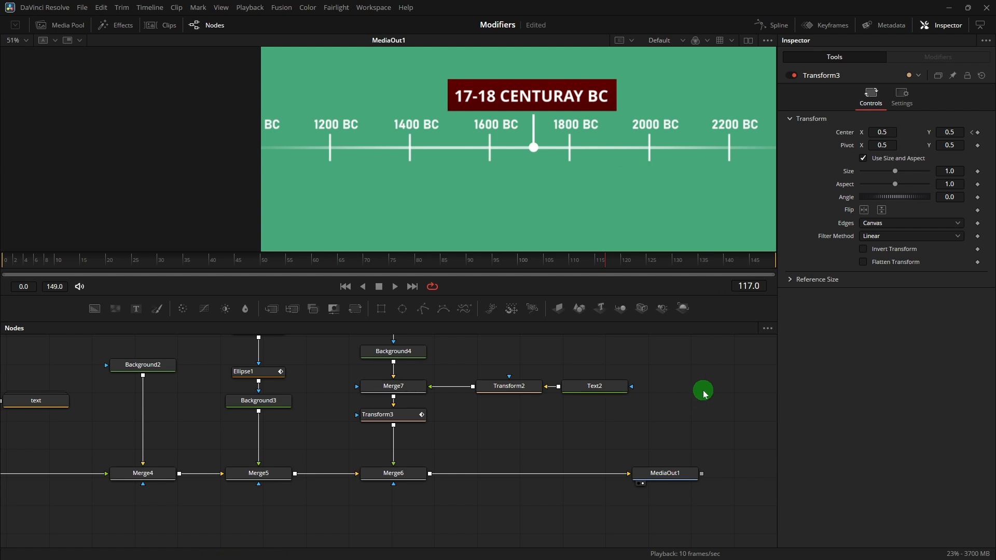
Add a Rectangle mask node, connect it to Merge6's mask input, and align it beneath Merge6.
click(384, 316)
drag(670, 400, 394, 473)
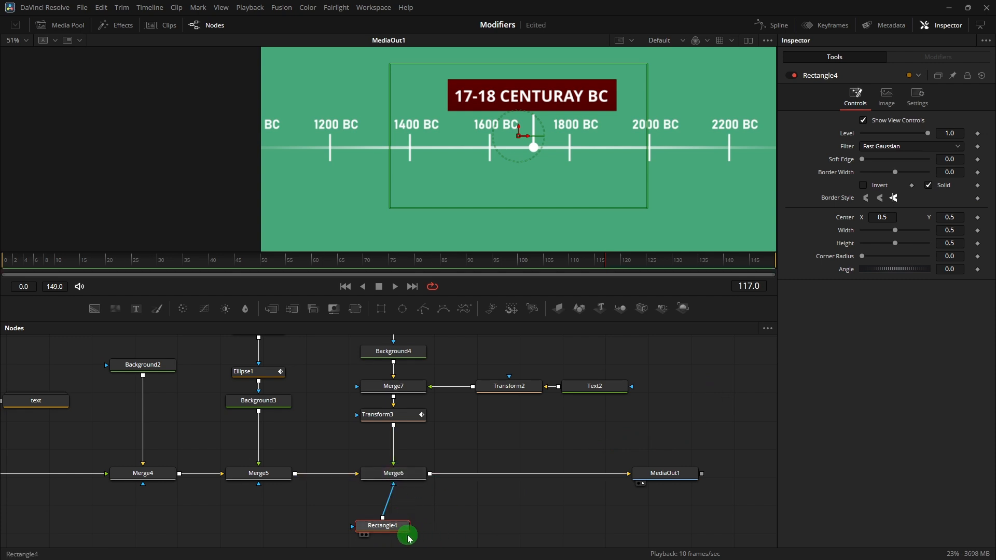
drag(409, 539, 404, 533)
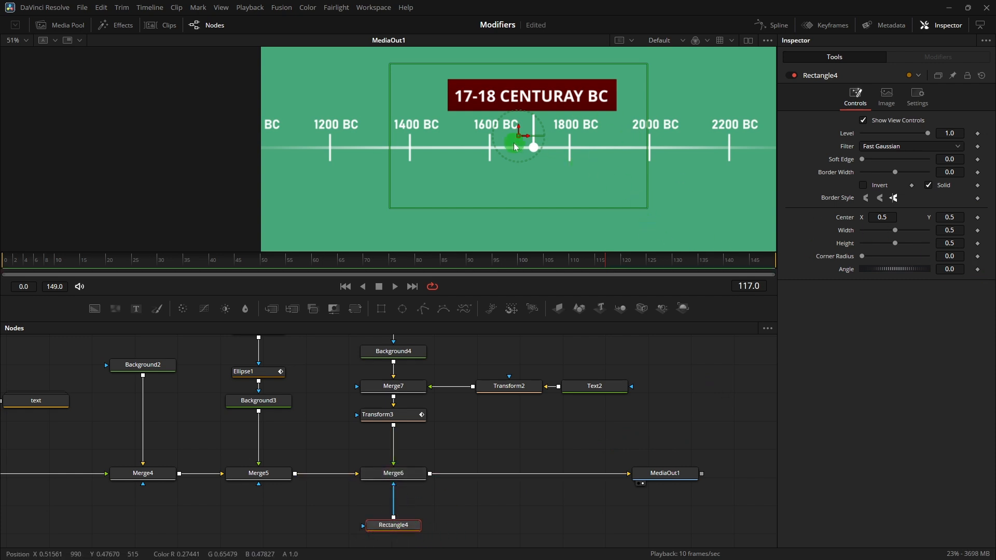
Fit the Rectangle4 mask around the title box with height about 0.129 and center Y at 0.6441.
drag(539, 211, 544, 154)
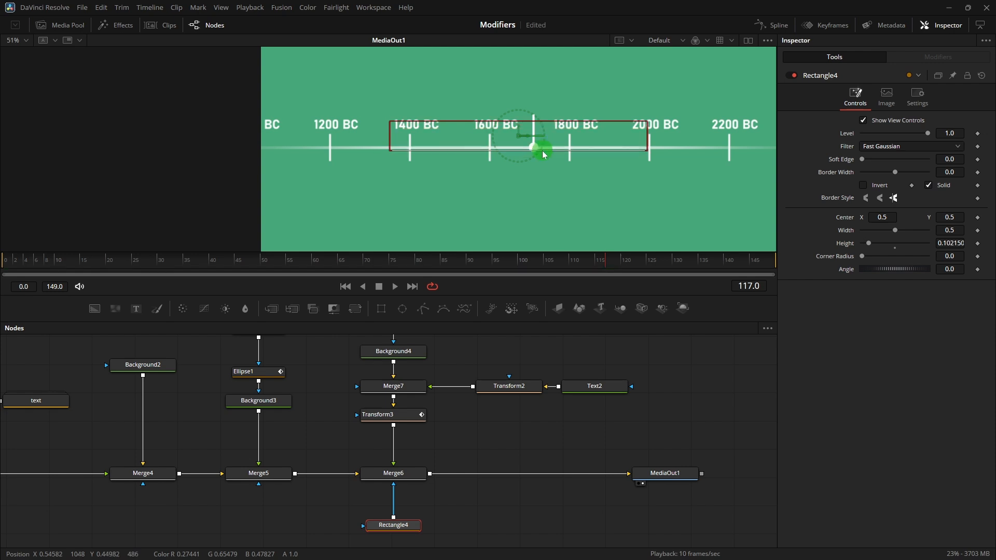
drag(946, 219, 529, 225)
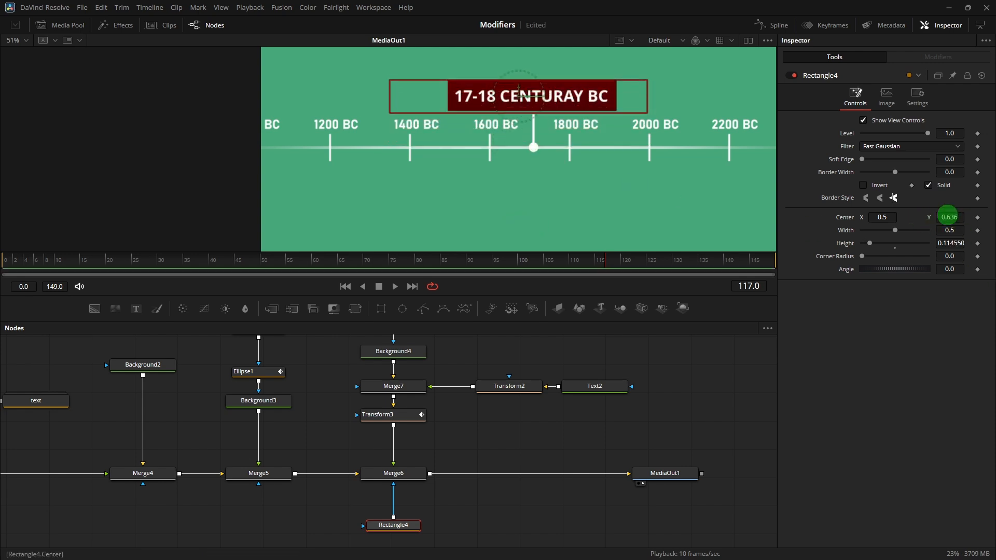
drag(948, 216, 506, 245)
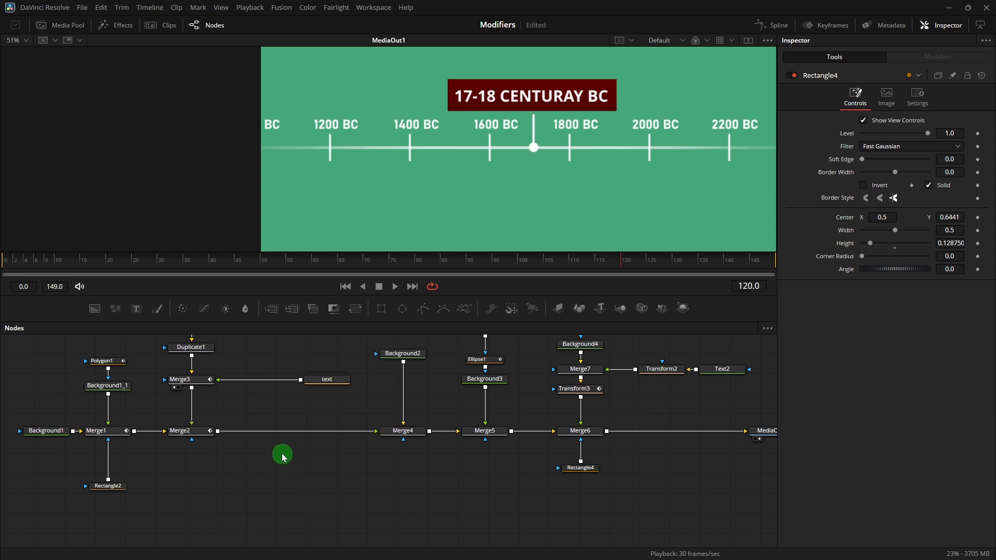
Smooth Merge2's displacement curve in the Spline editor, setting Ease In to 66.1 and Ease Out to 47.4.
scroll(286, 430, up, 2)
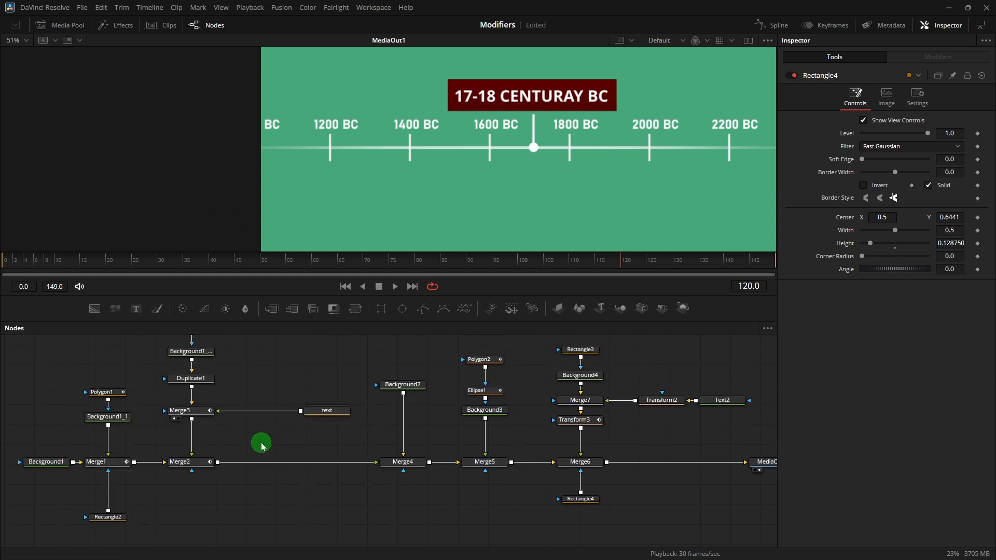
scroll(275, 461, left, 2)
click(256, 495)
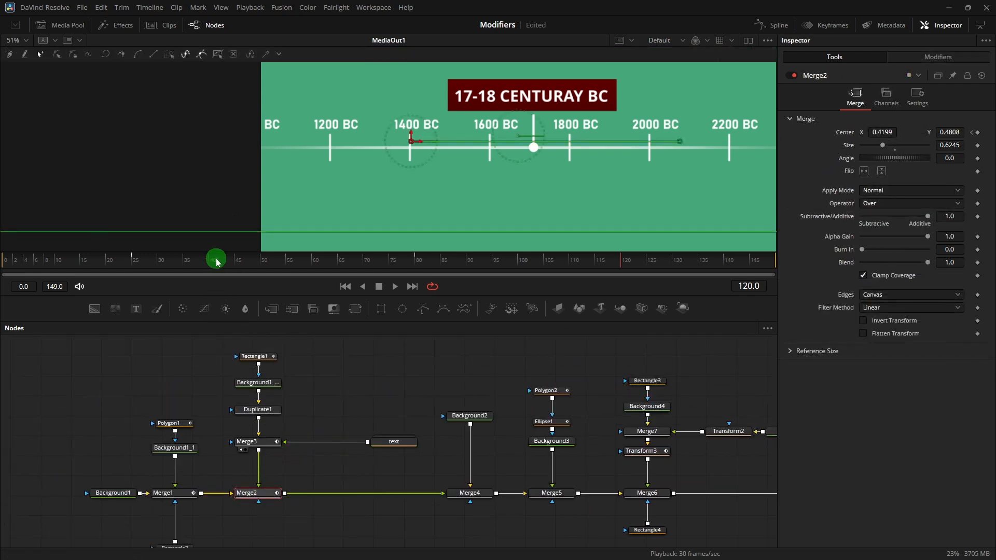
drag(215, 260, 168, 270)
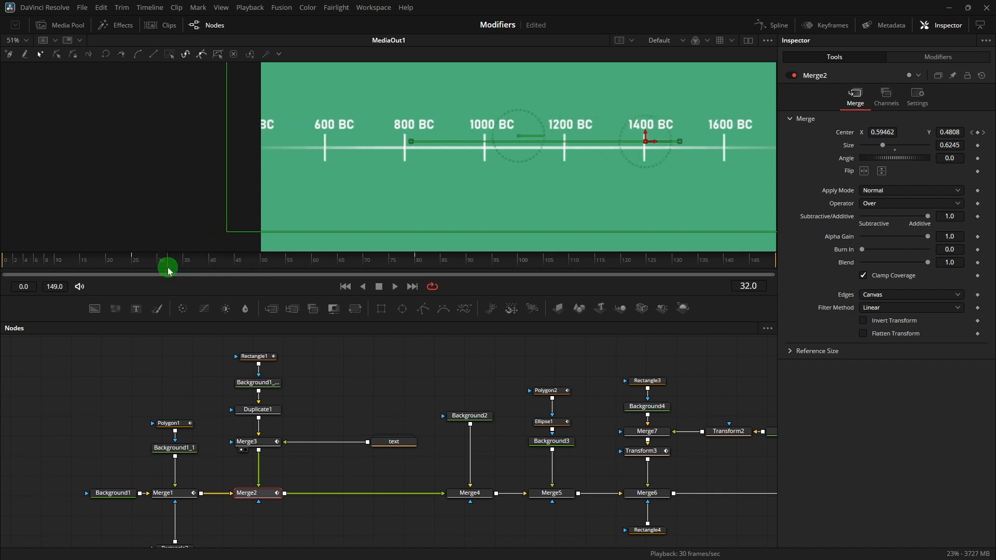
click(768, 28)
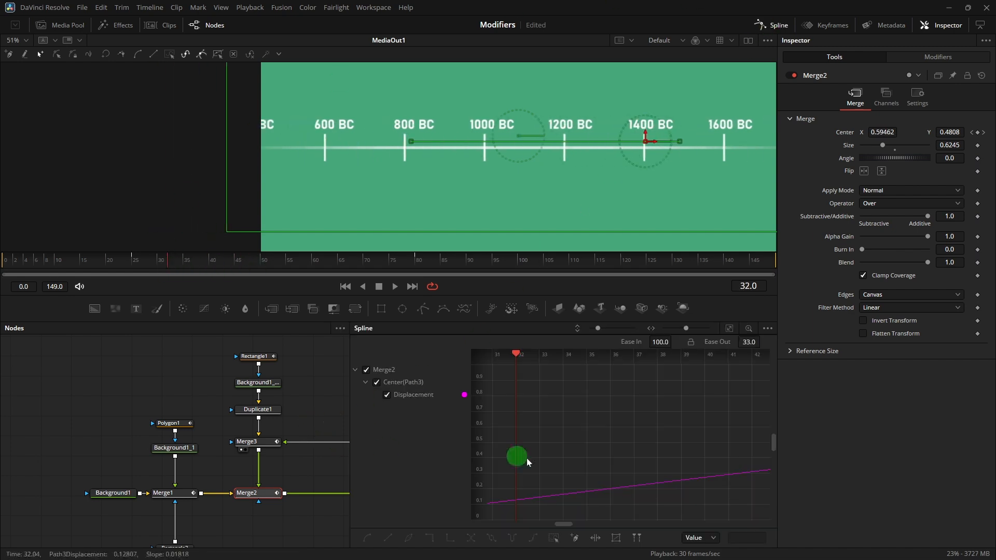
click(728, 330)
key(s)
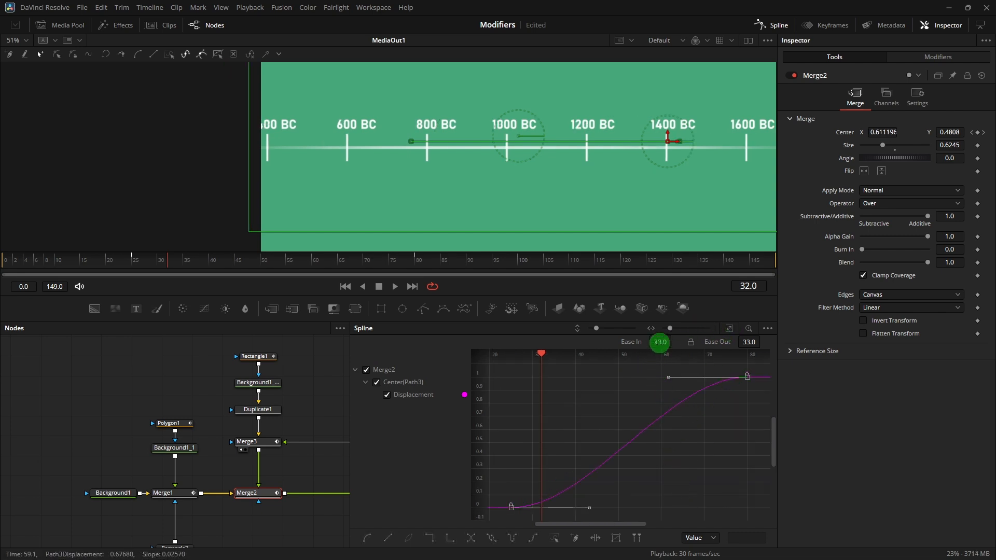
drag(660, 343, 945, 348)
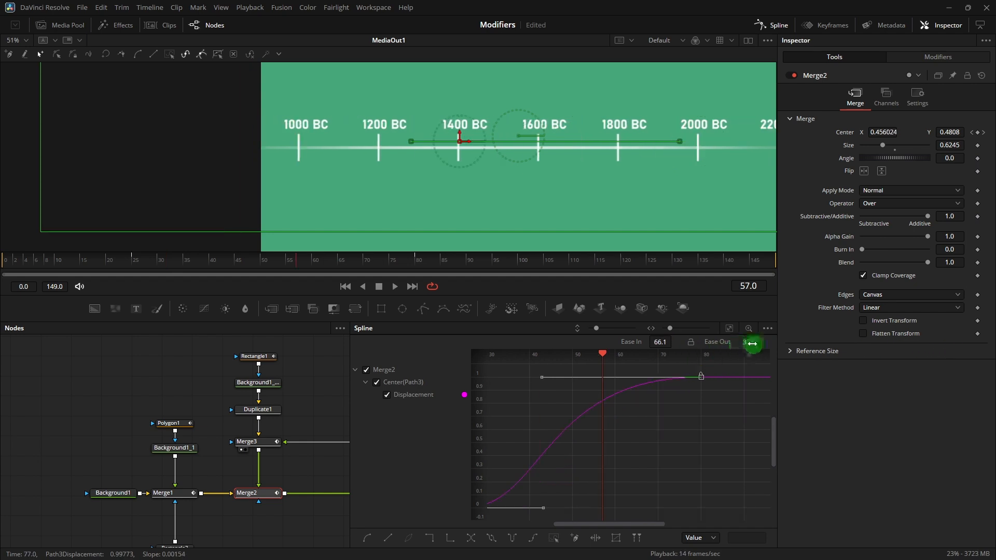
drag(749, 342, 823, 349)
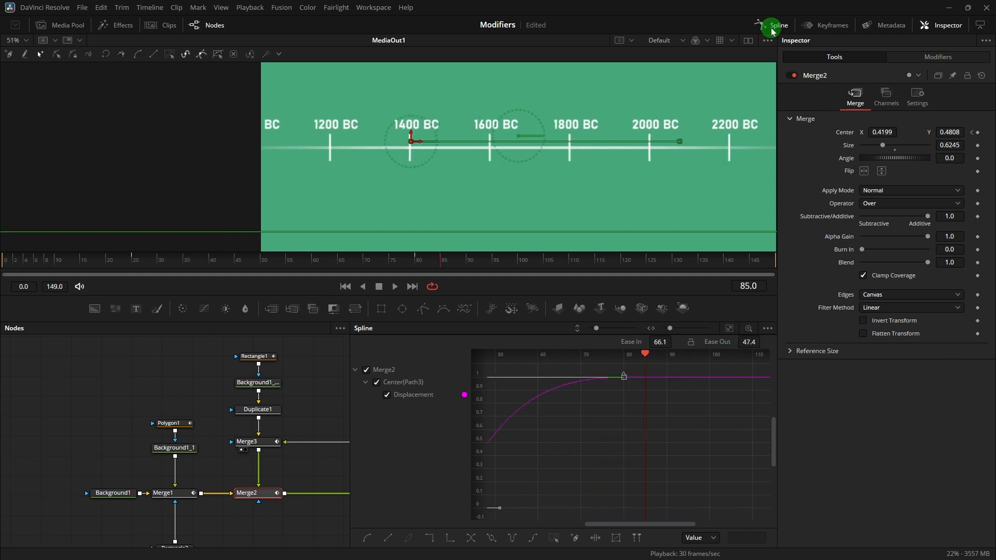
click(772, 29)
Enable Motion Blur on Merge2 and set its Quality to 4.
click(255, 494)
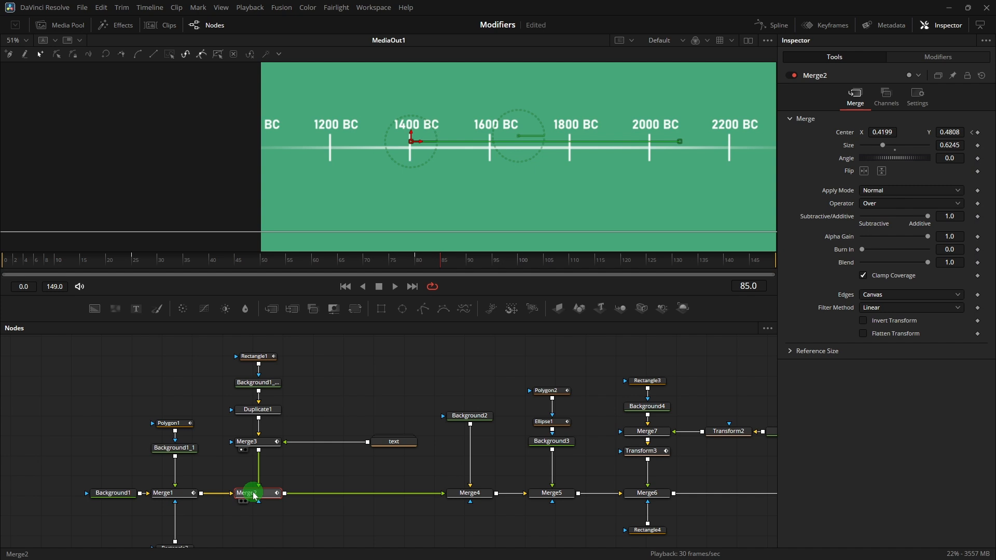
click(918, 100)
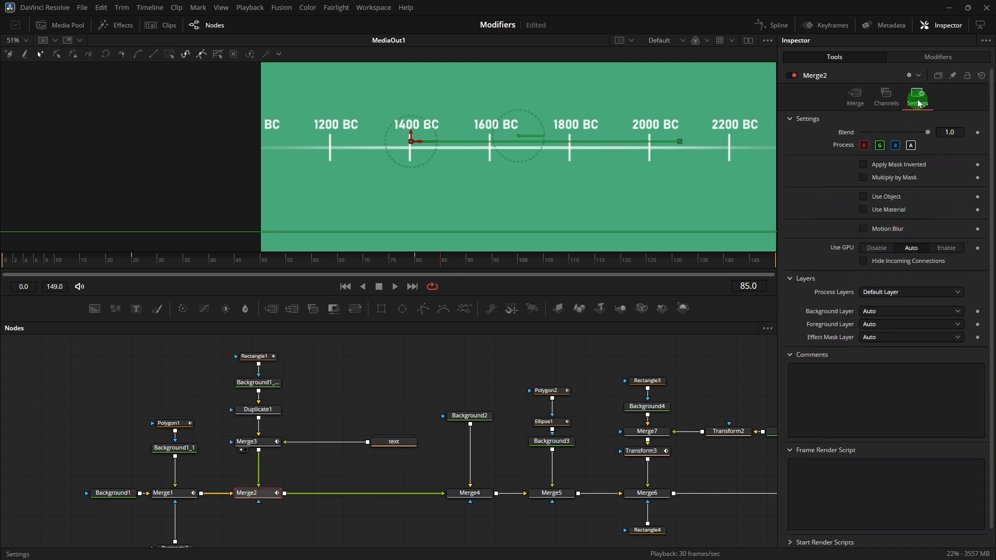
click(863, 229)
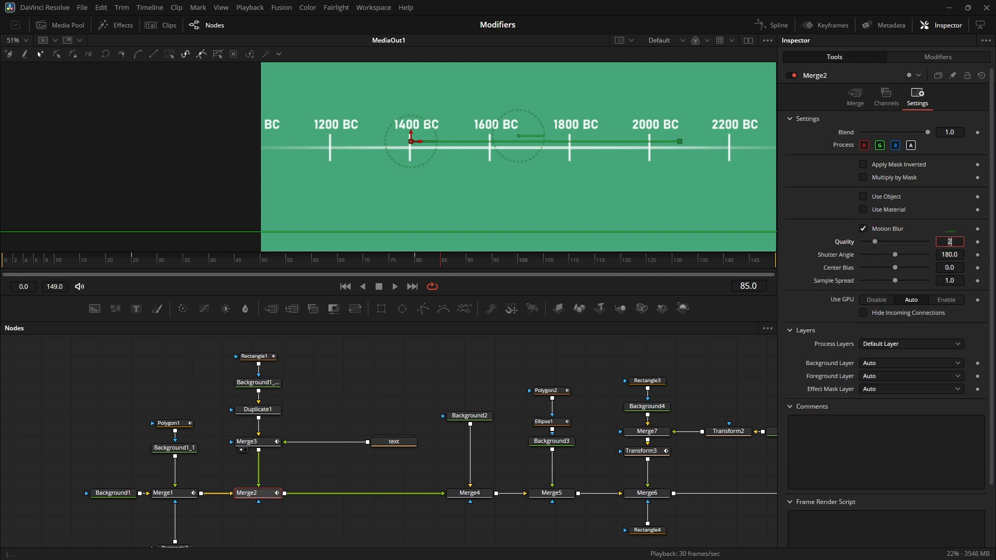
text(4)
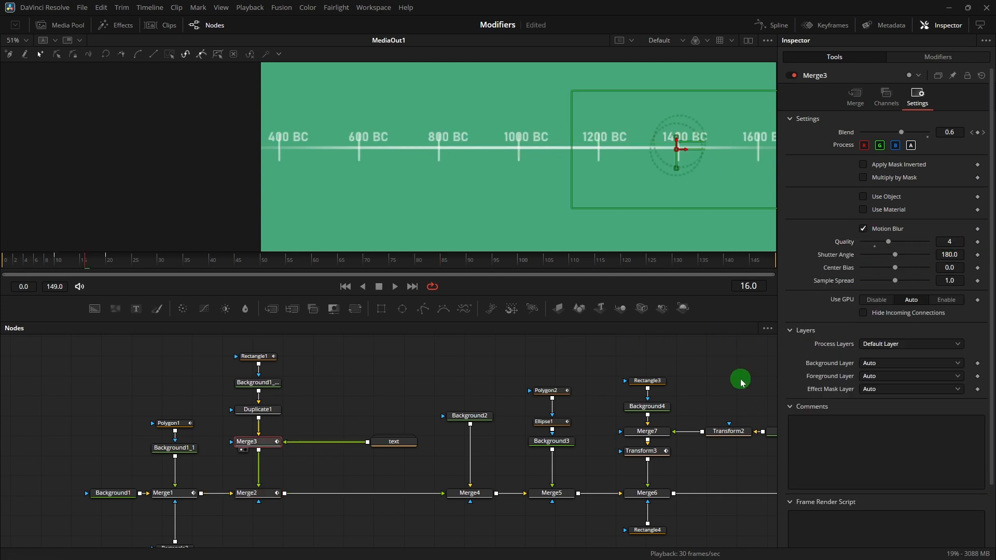